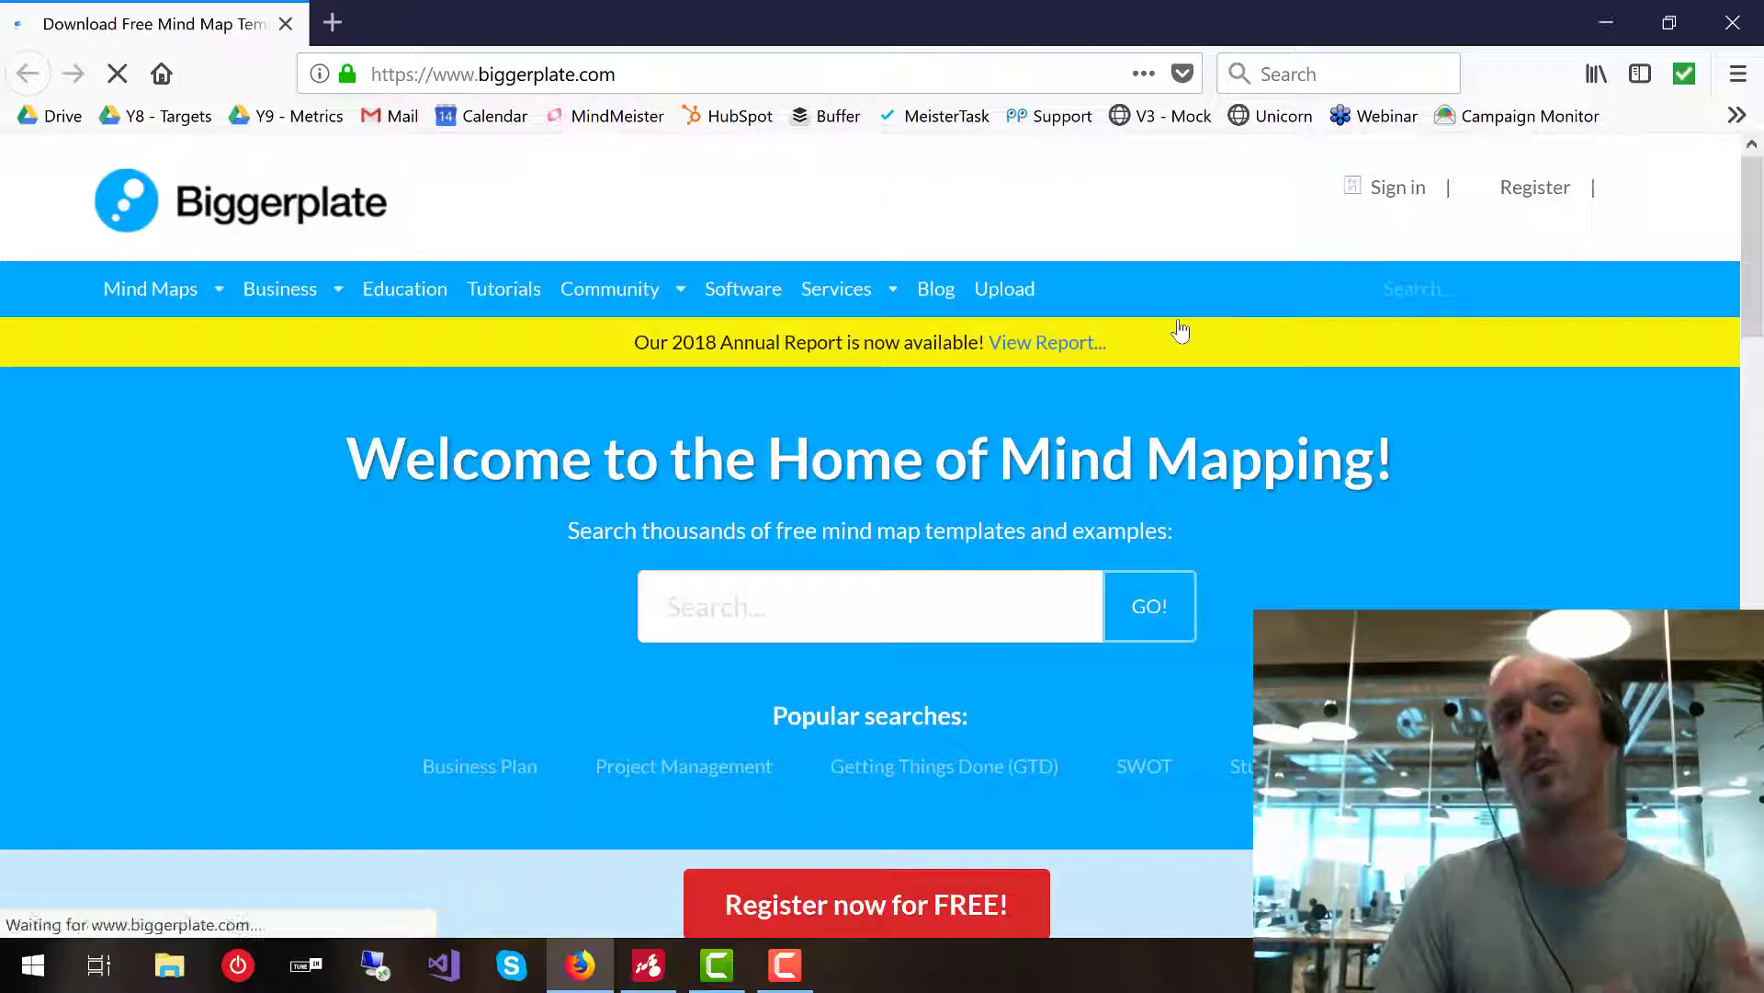
# Switch to Mindomo and follow the internal topic link attached to the Topics subtopic under "To what?"
pyautogui.click(647, 965)
pyautogui.click(1062, 405)
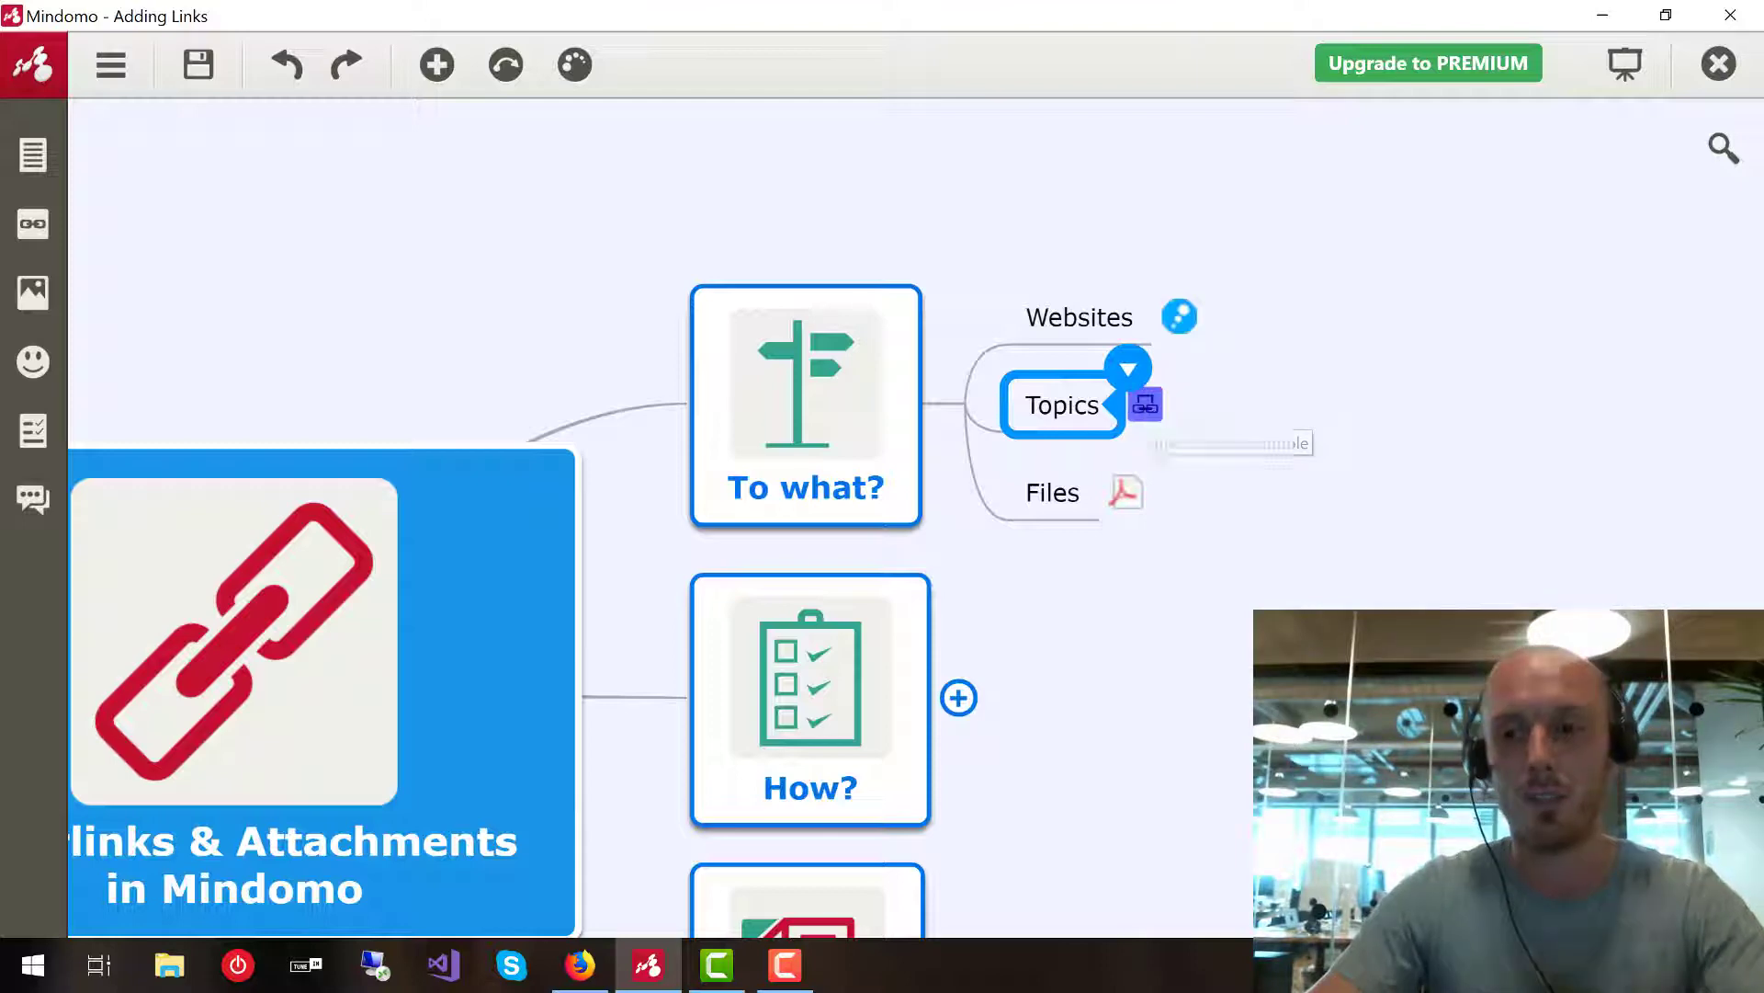
pyautogui.scroll(3, 1381, 508)
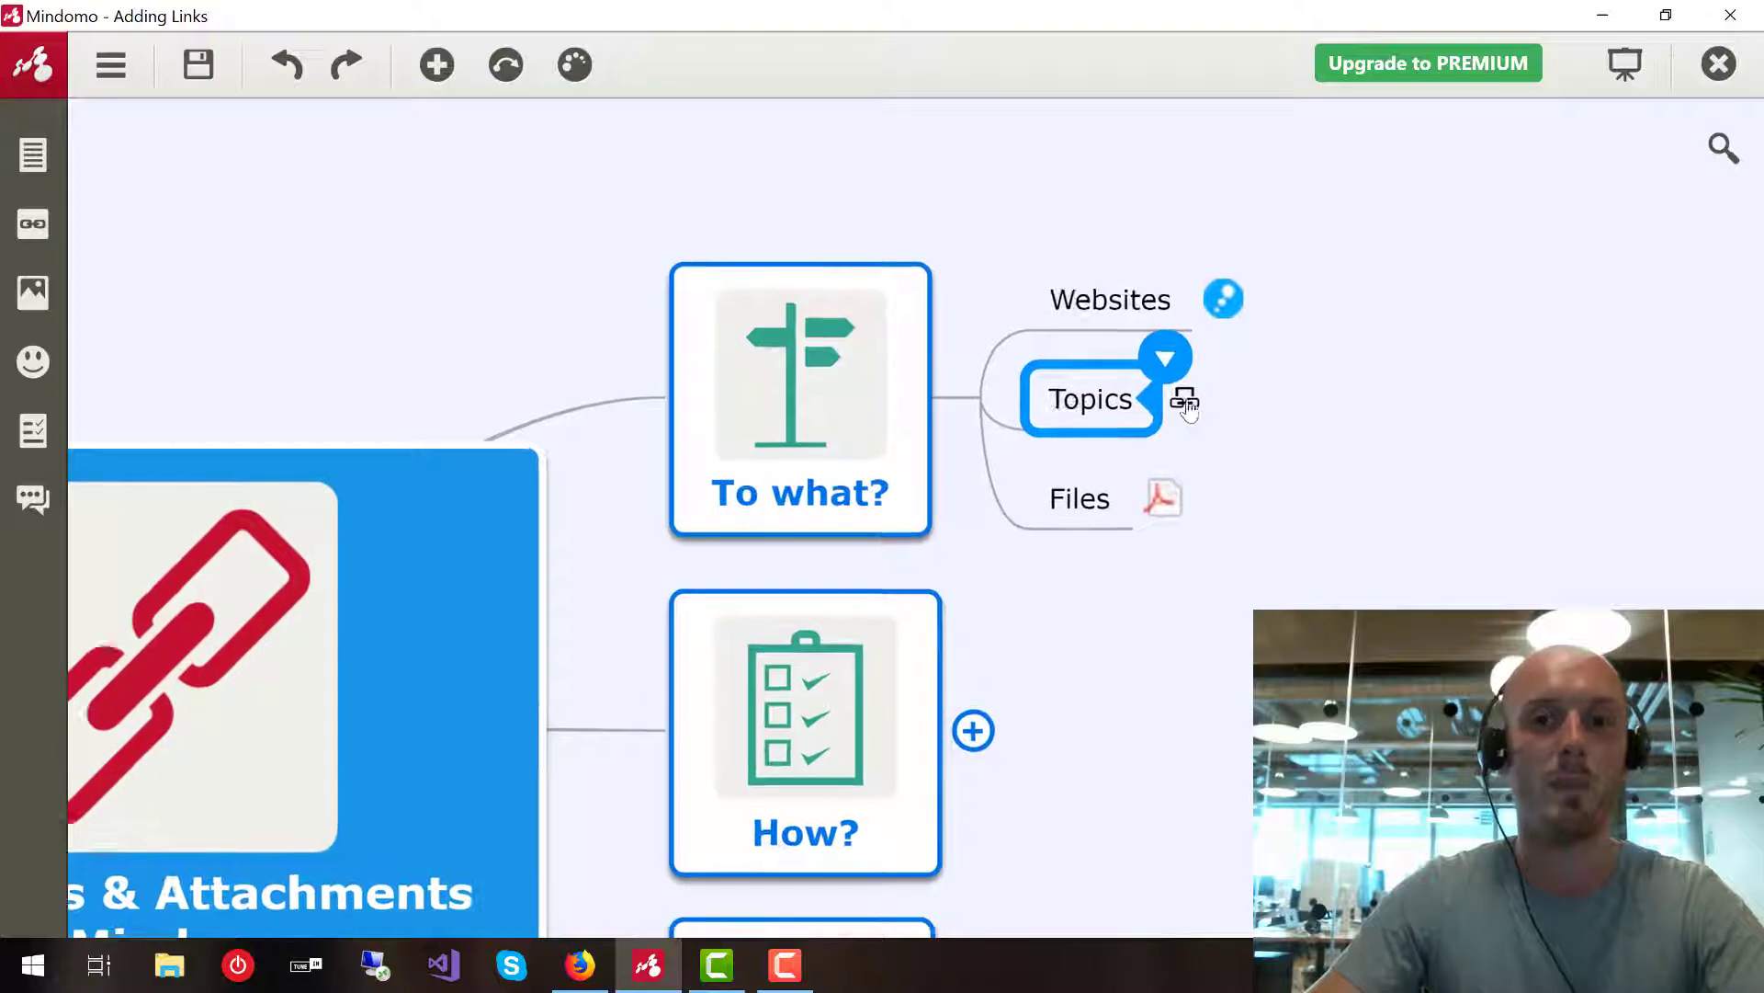
pyautogui.click(1201, 397)
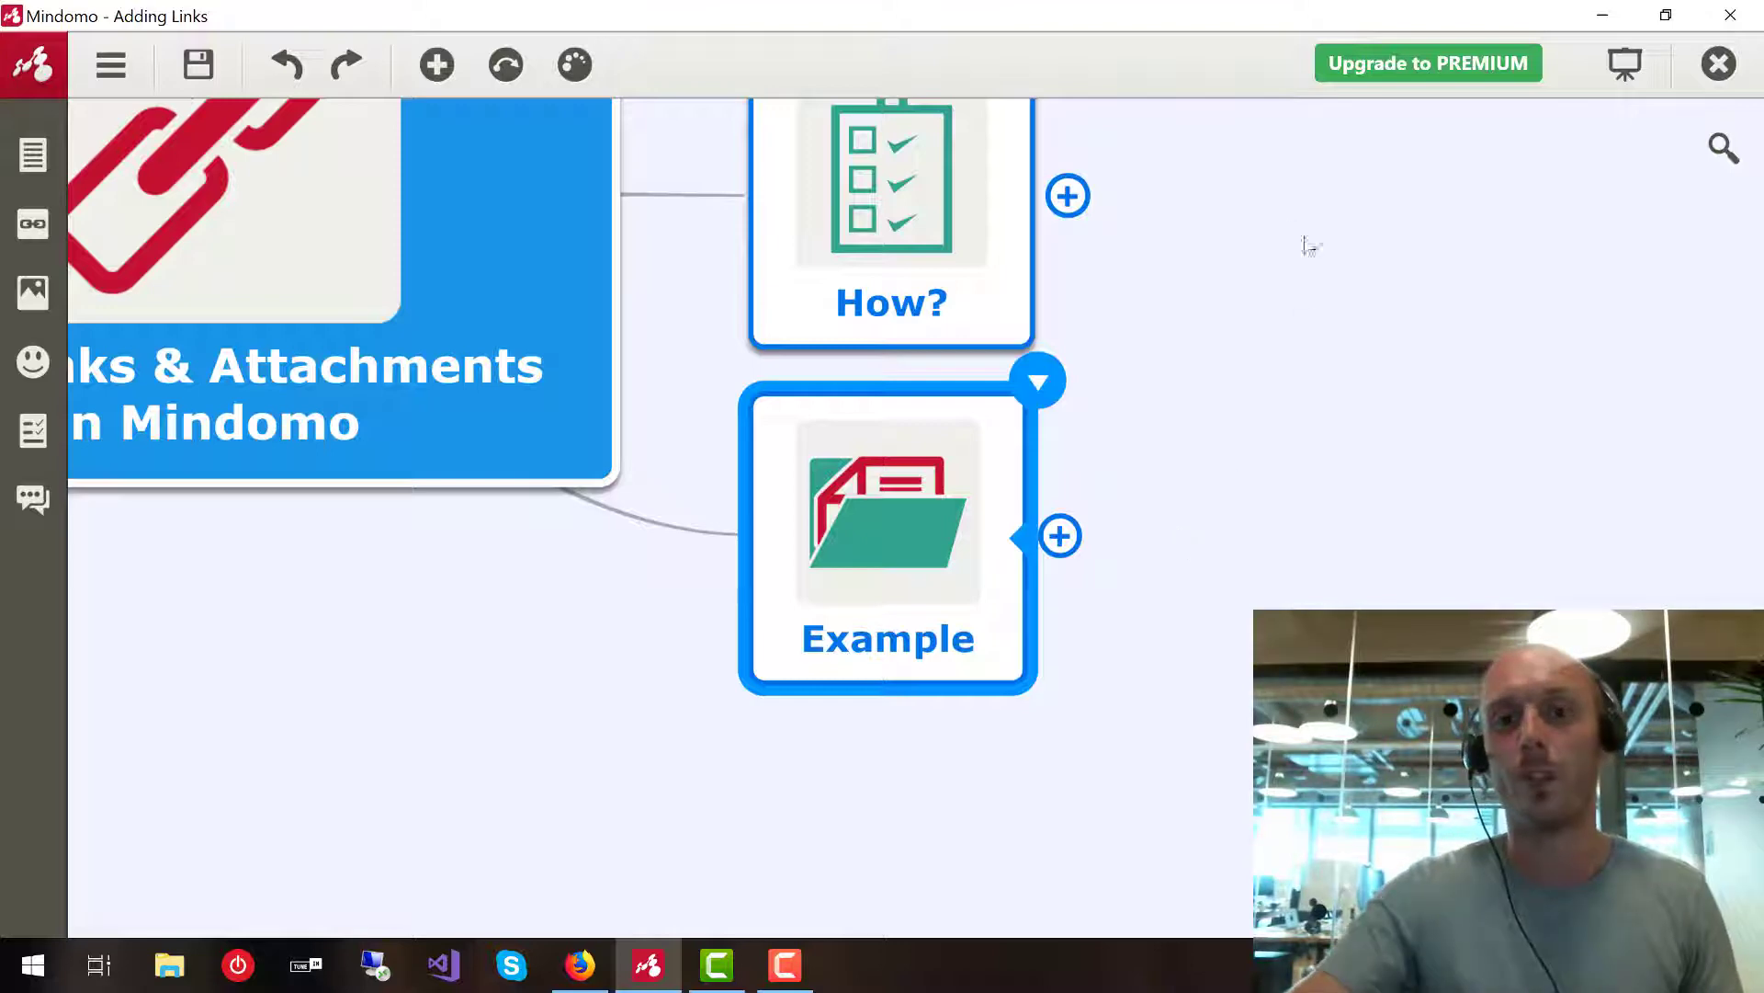
# Return to the "To what?" branch, view the PDF attached to its Files subtopic and close the document
pyautogui.moveTo(1279, 268); pyautogui.dragTo(990, 916)
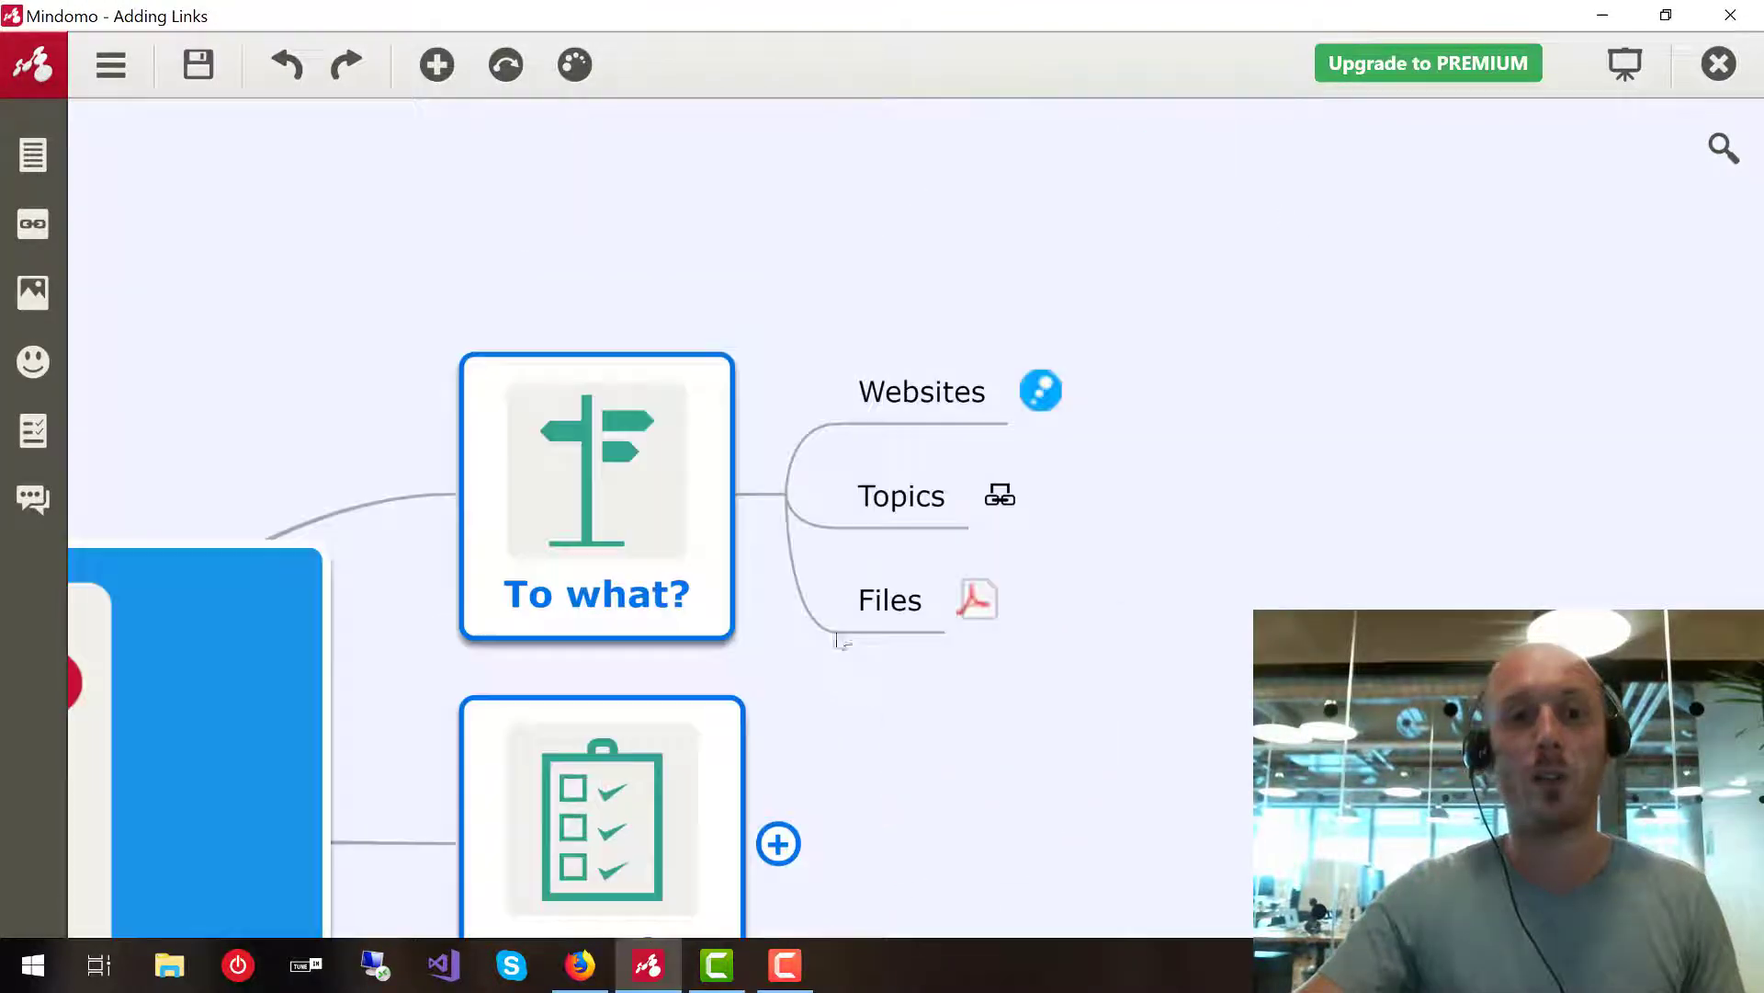
pyautogui.click(890, 599)
pyautogui.moveTo(976, 614)
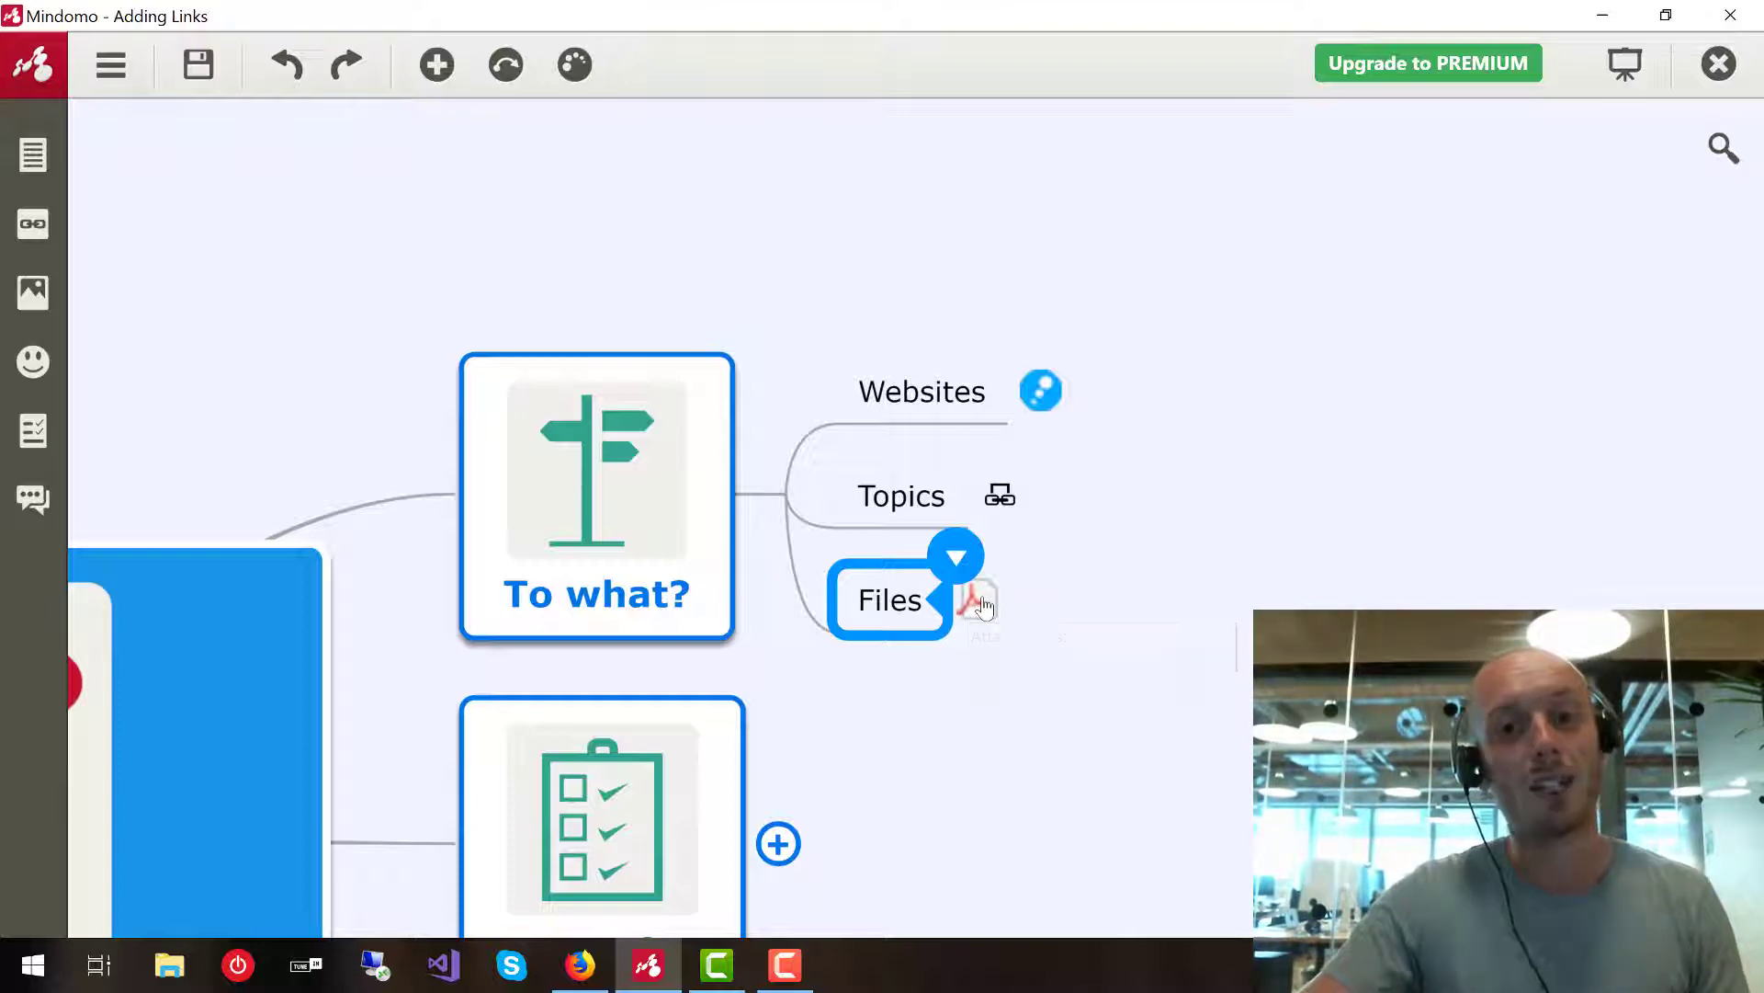
pyautogui.click(982, 605)
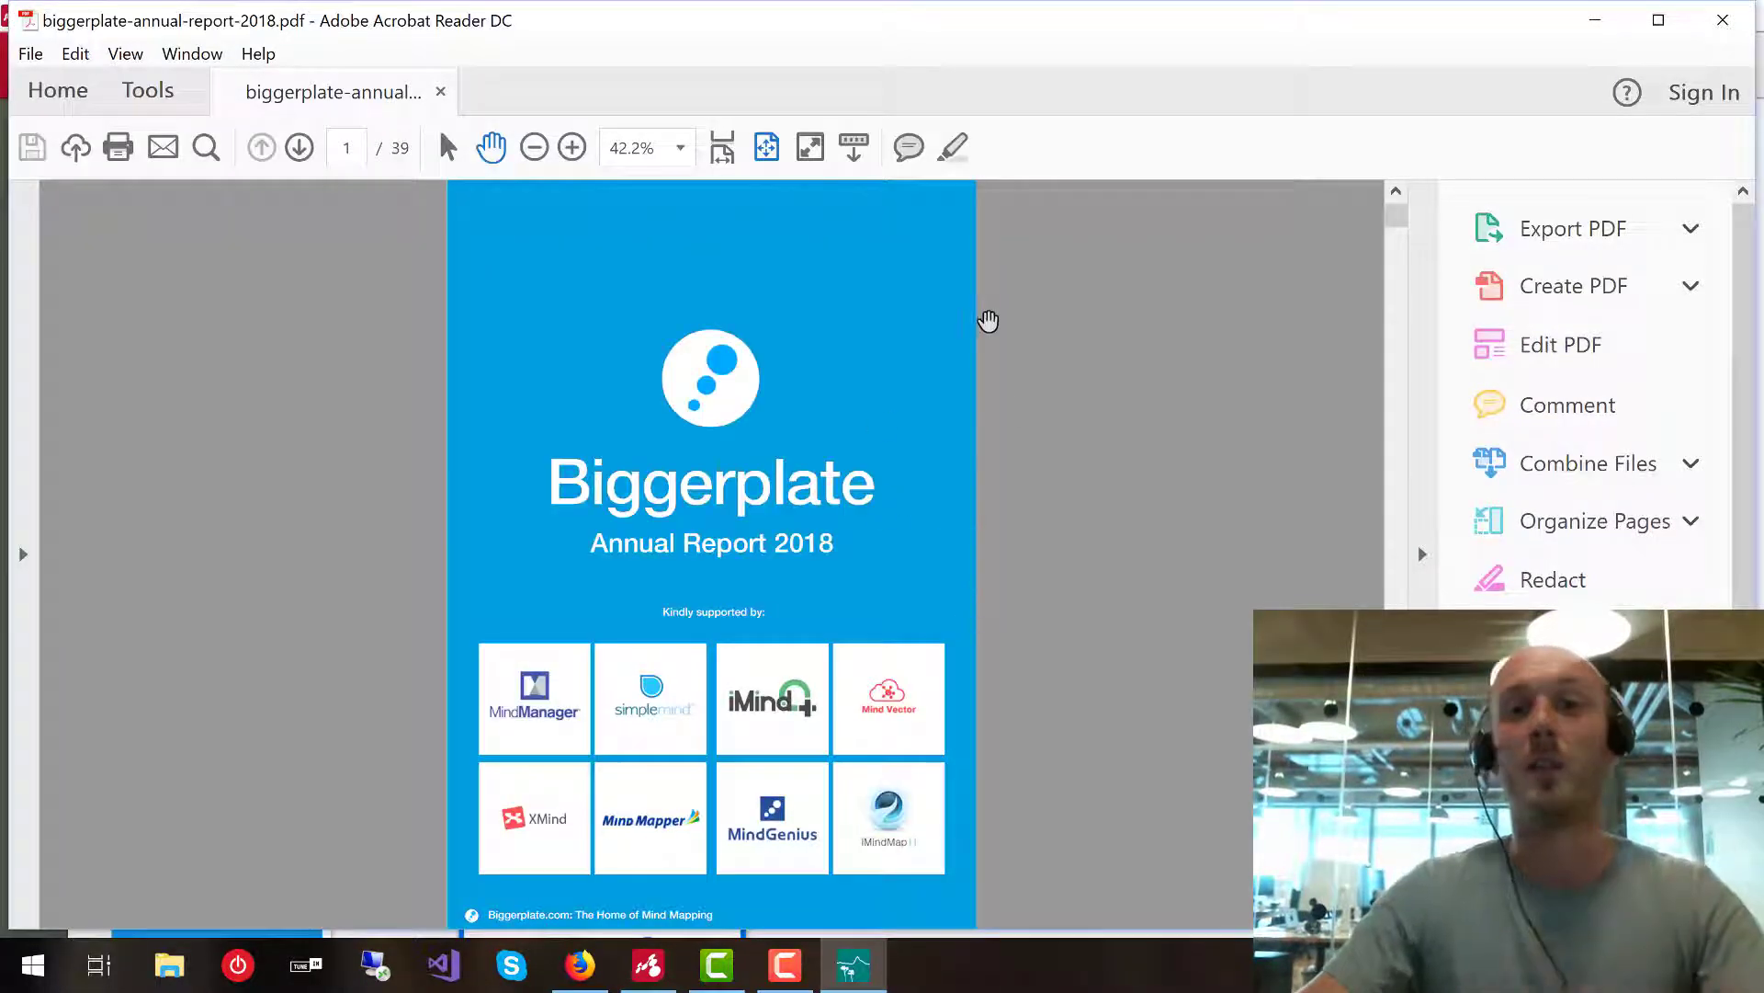
pyautogui.click(1724, 25)
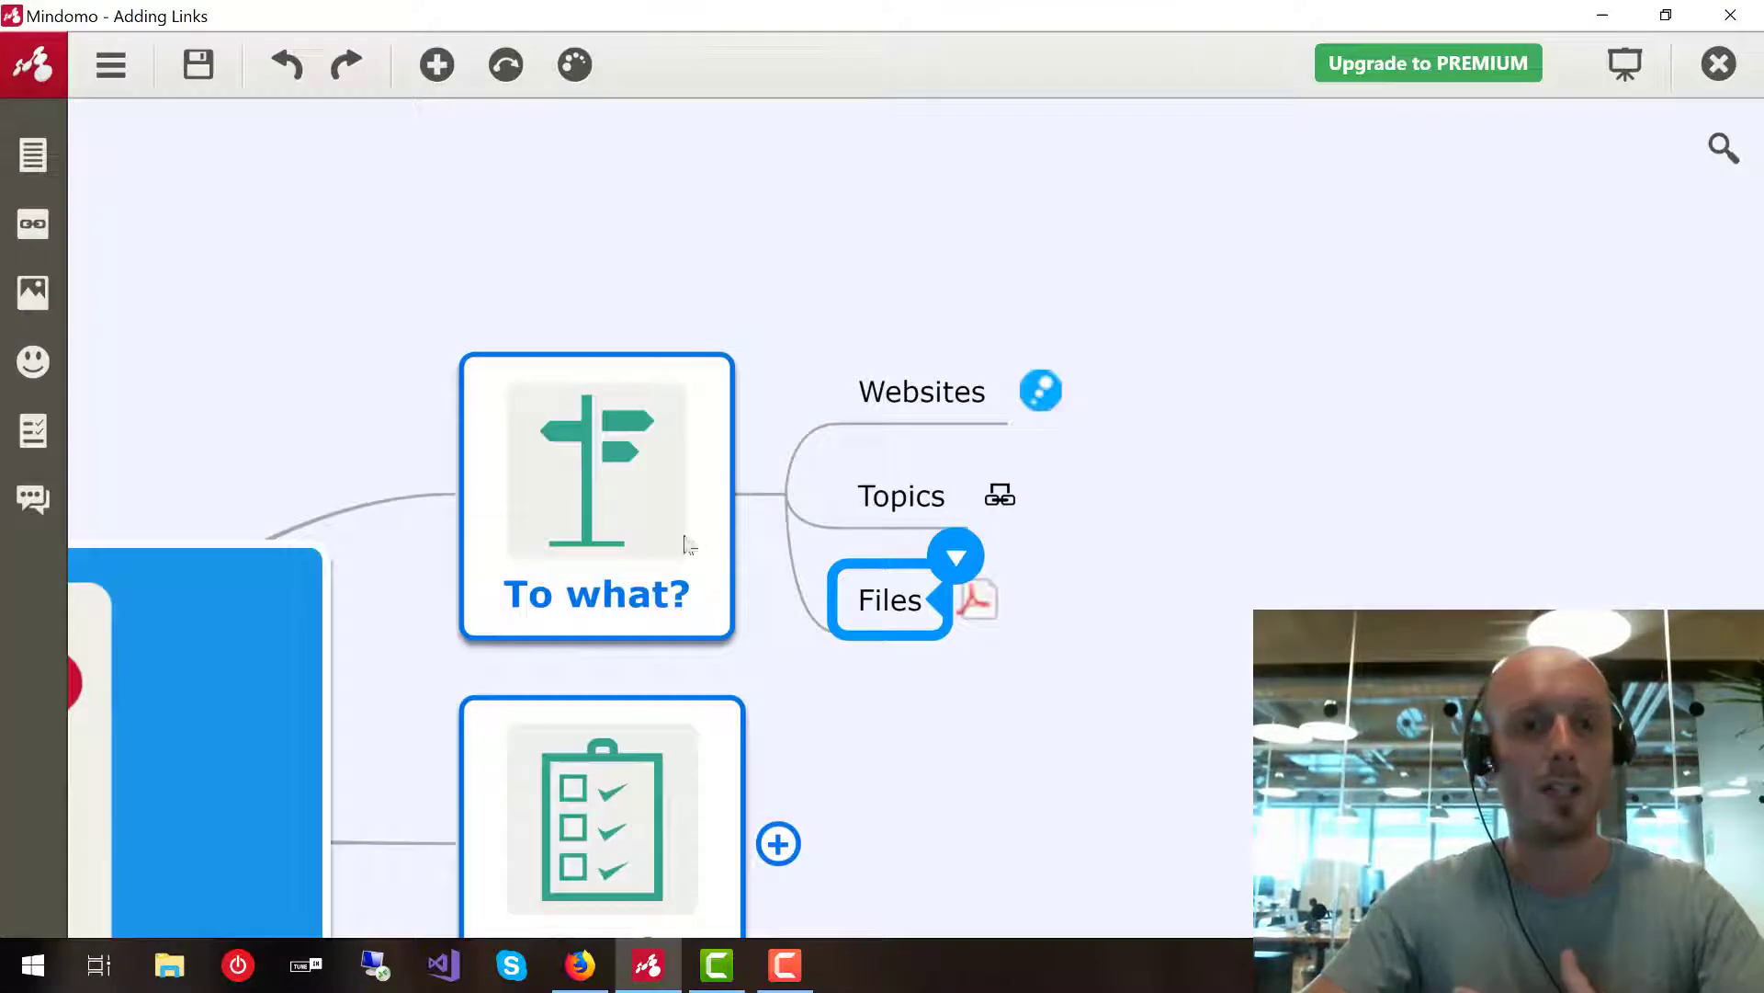
# Collapse the "To what?" branch and expand the "How?" branch
pyautogui.click(727, 556)
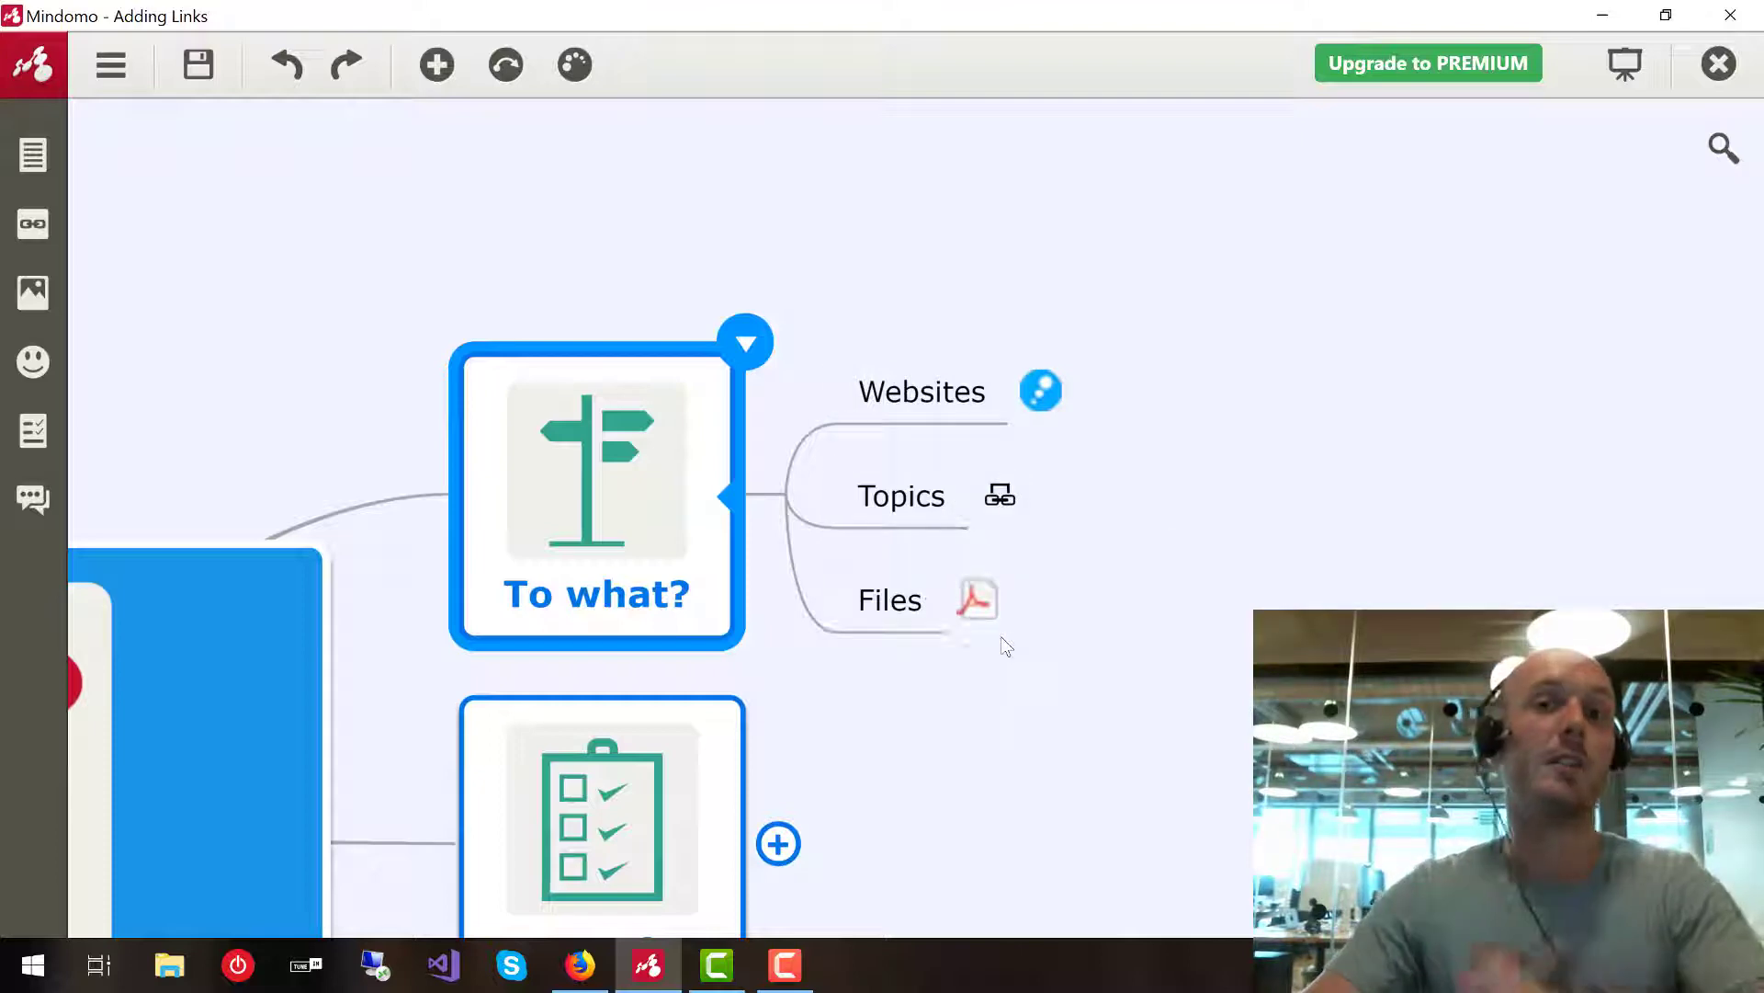
pyautogui.moveTo(1101, 752); pyautogui.dragTo(1176, 593)
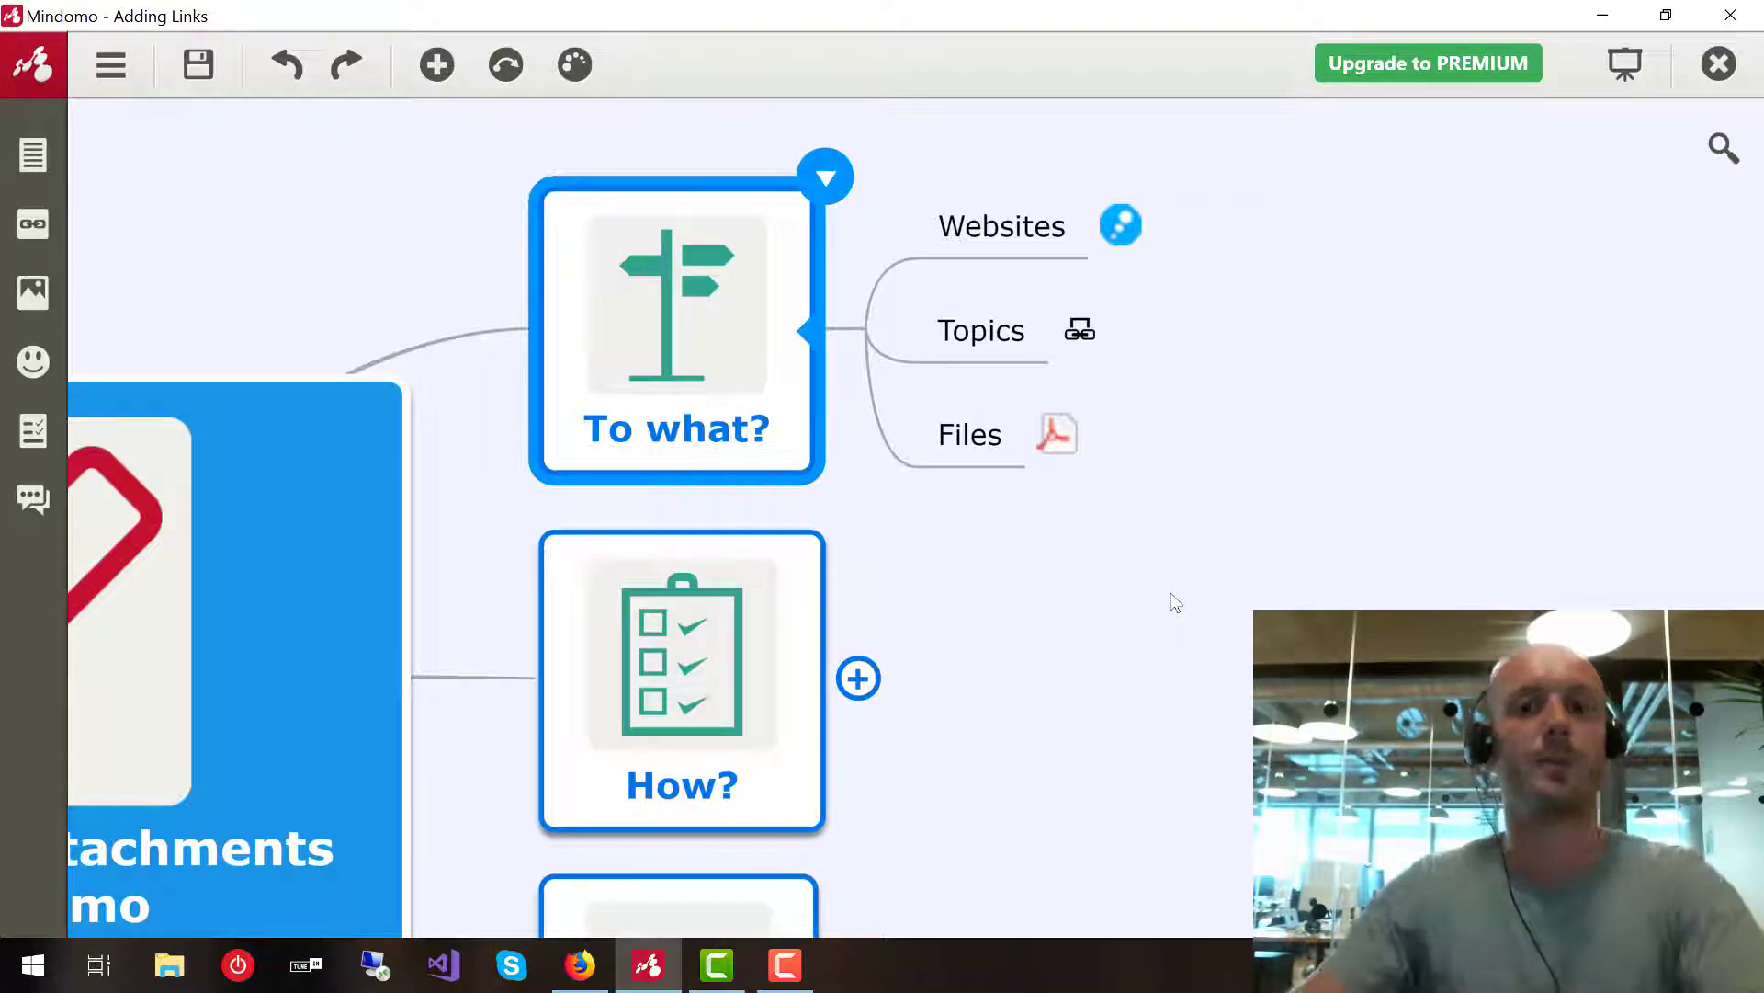
pyautogui.click(847, 333)
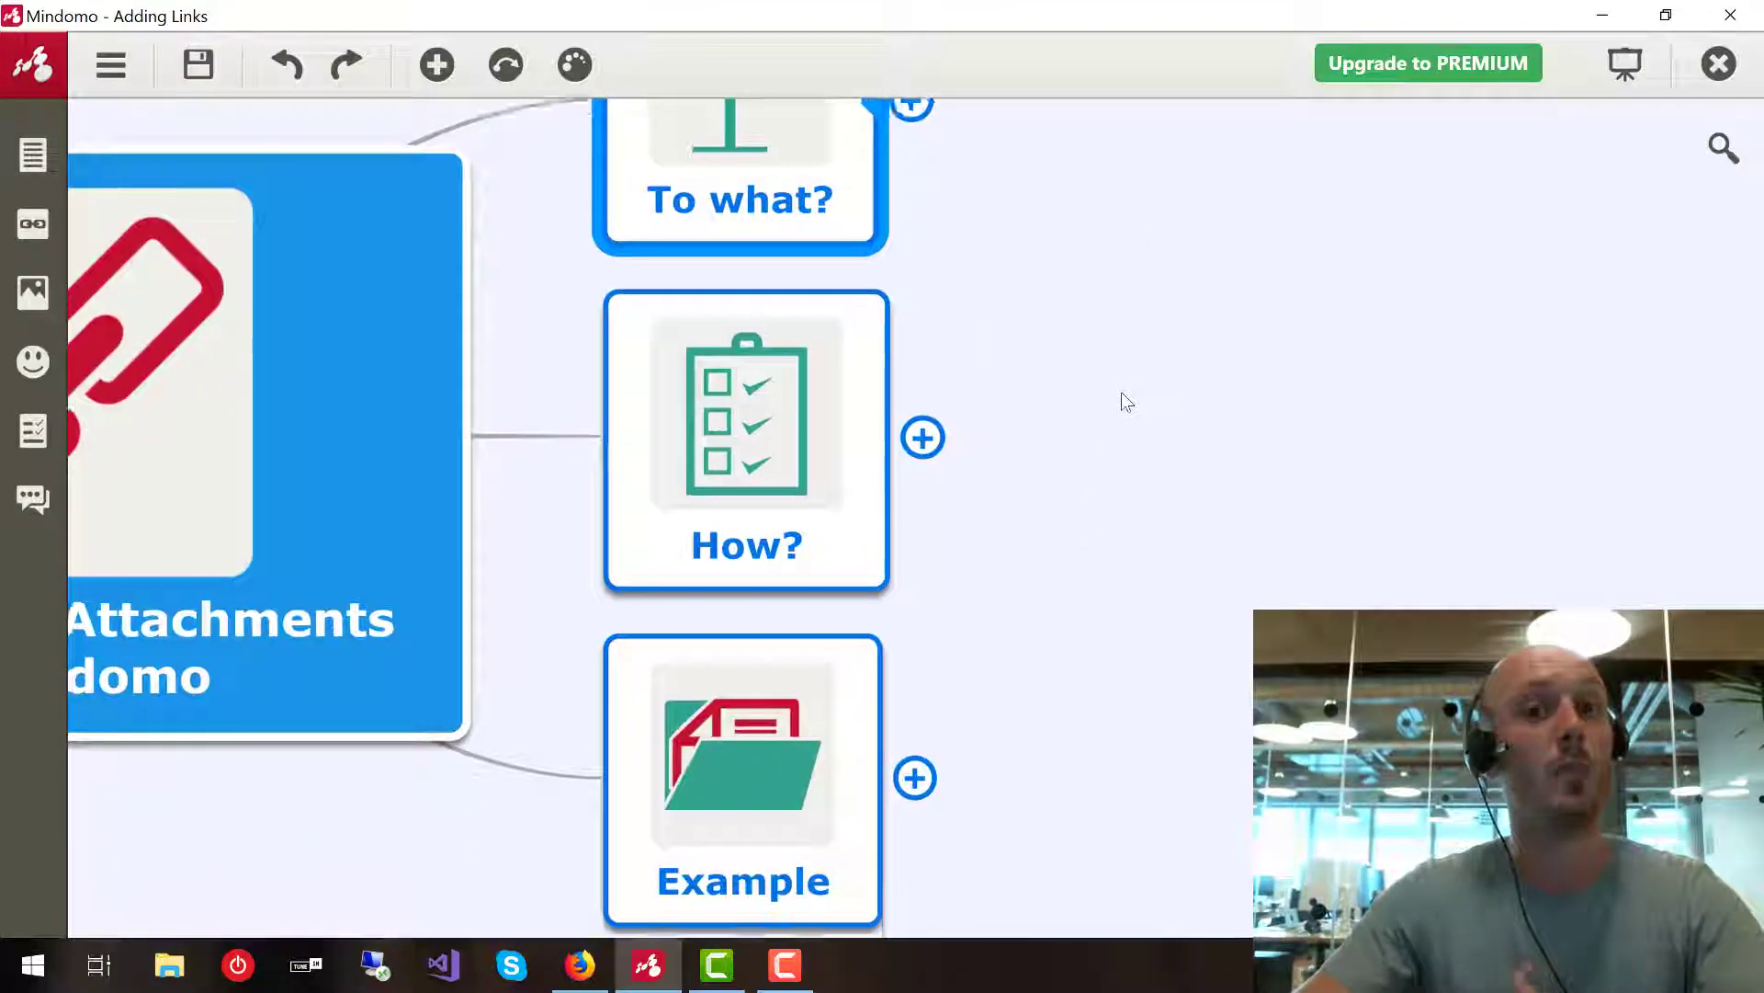
pyautogui.click(839, 465)
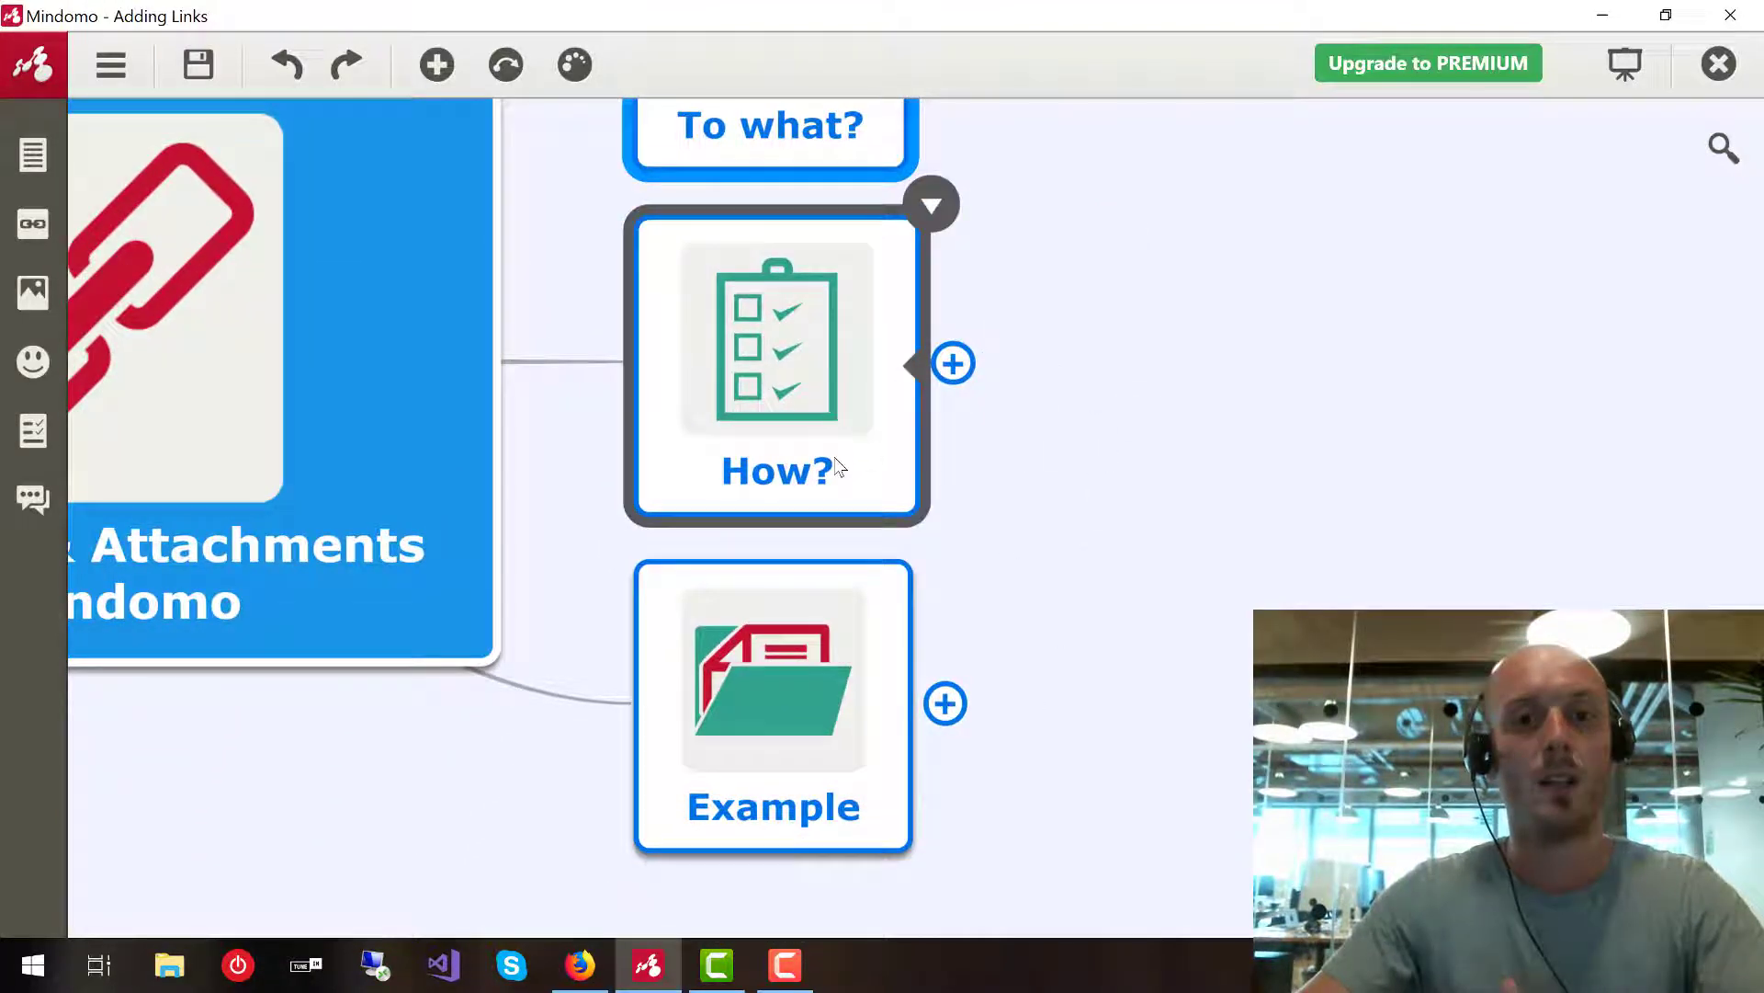
pyautogui.click(956, 364)
pyautogui.click(1111, 276)
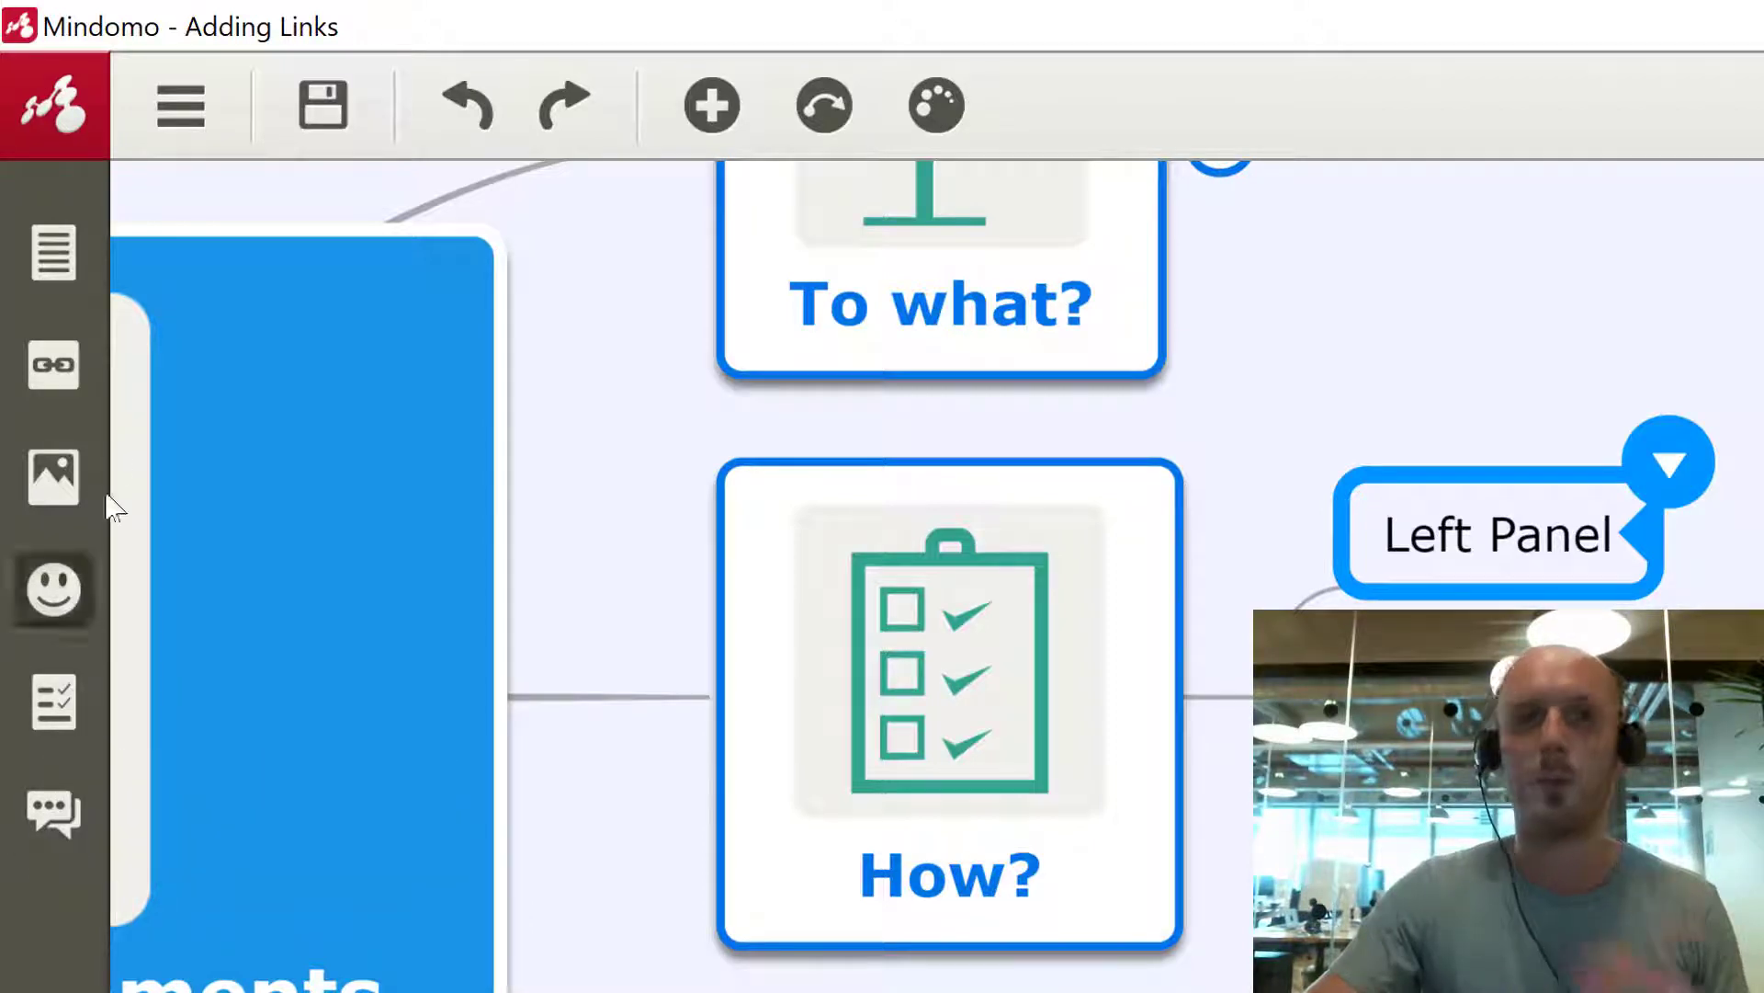
pyautogui.click(50, 368)
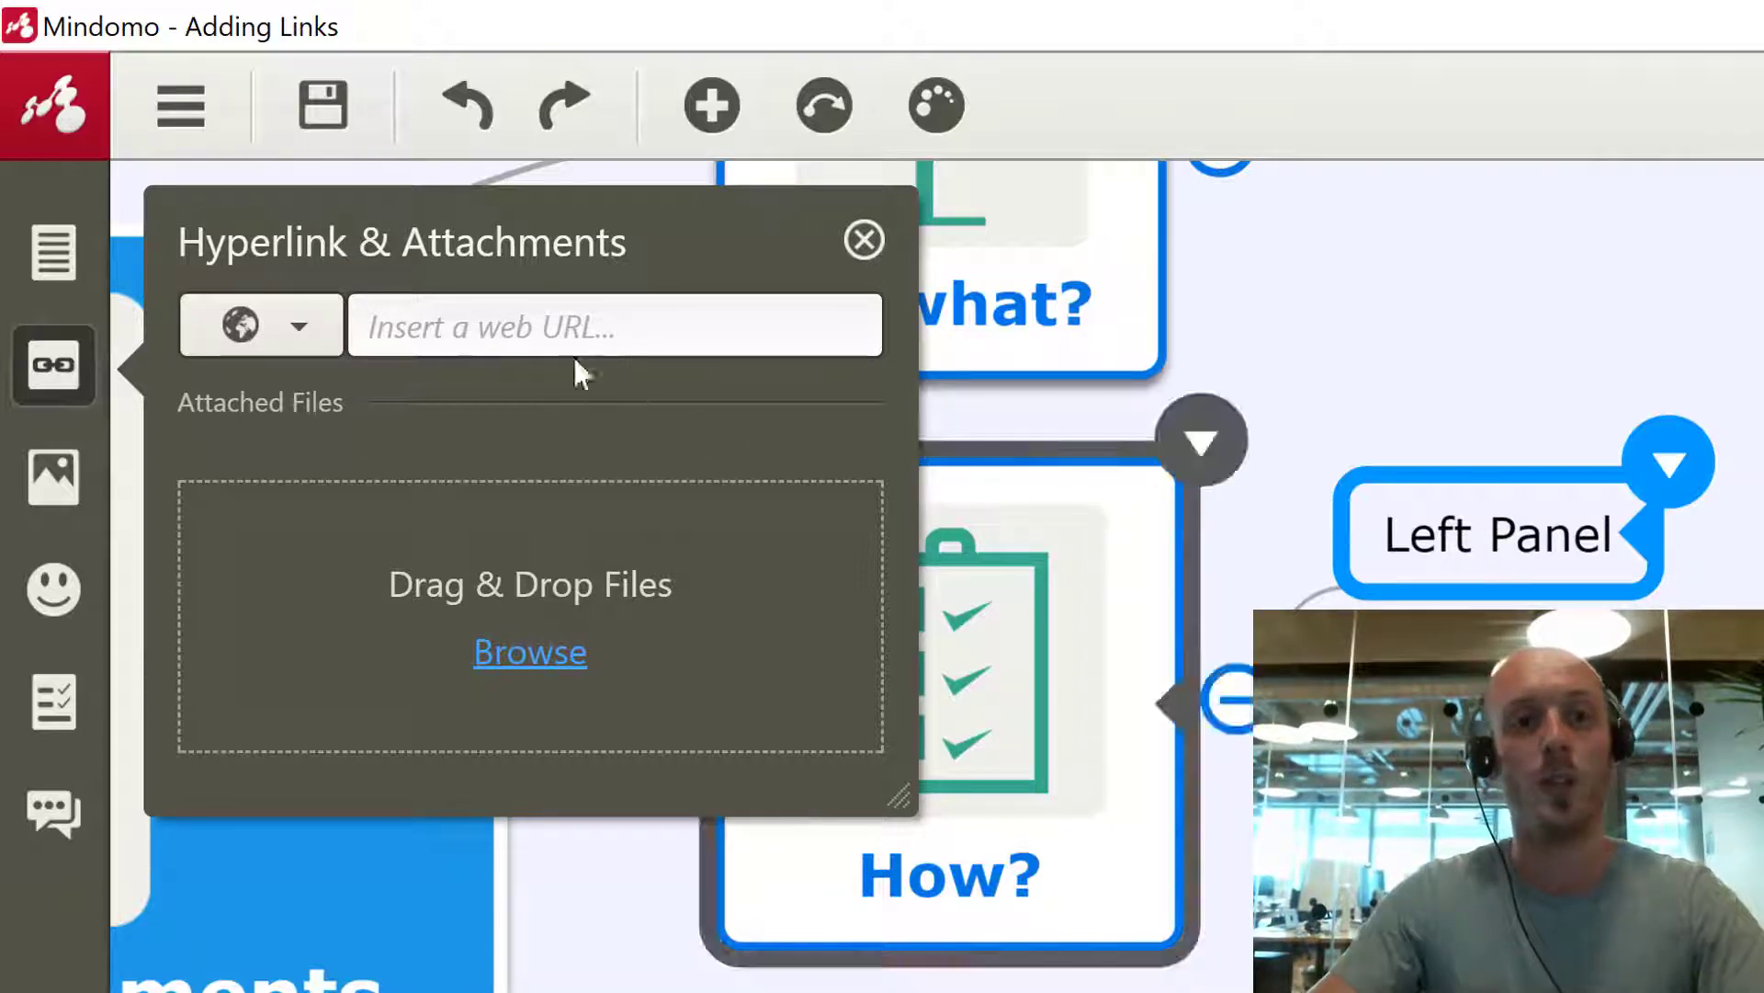
pyautogui.click(306, 332)
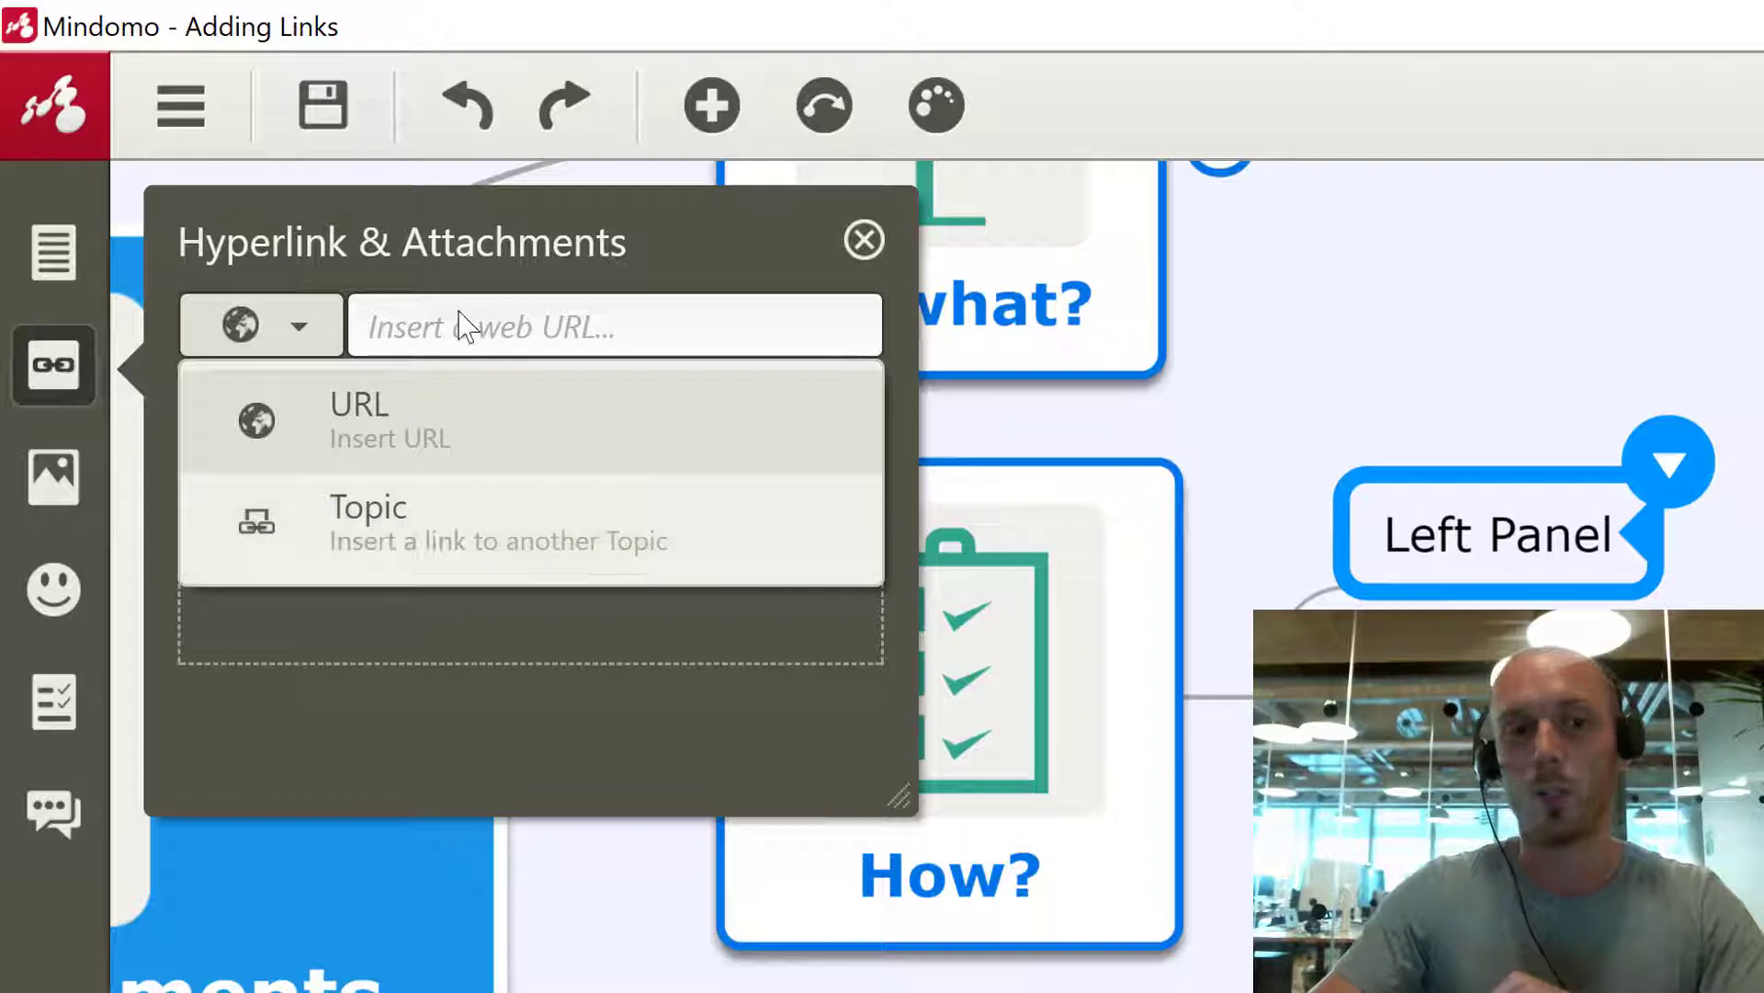
pyautogui.click(375, 333)
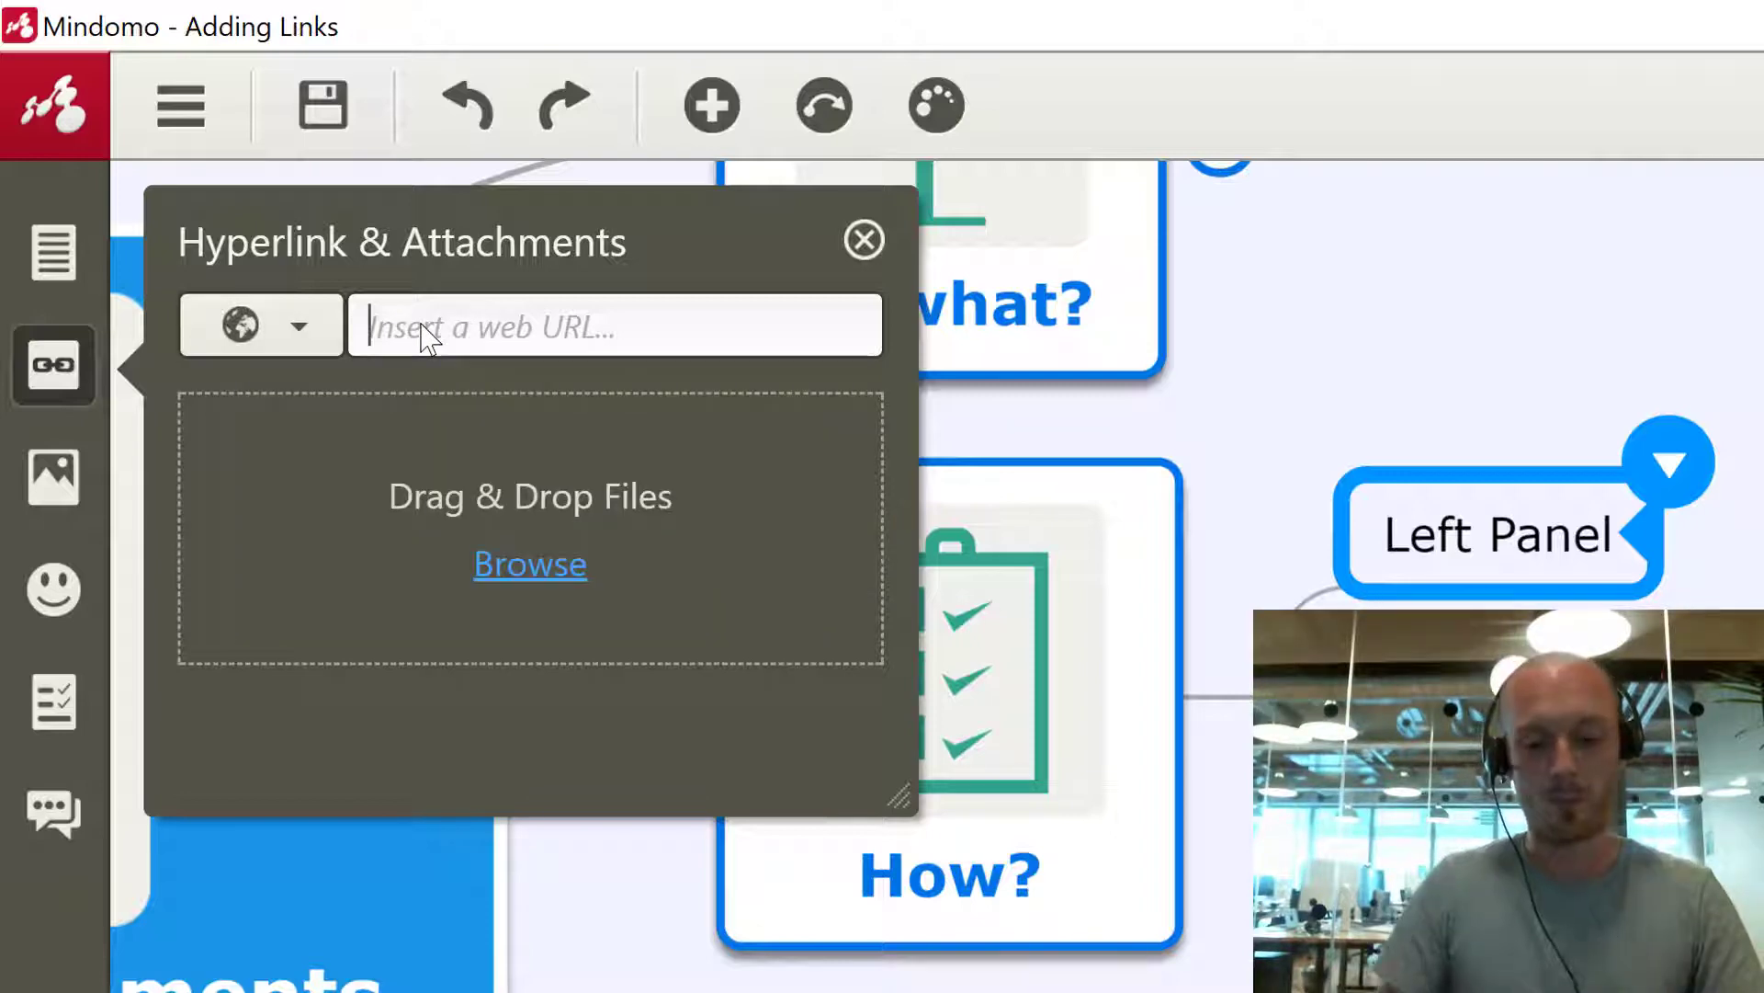
pyautogui.write('www.')
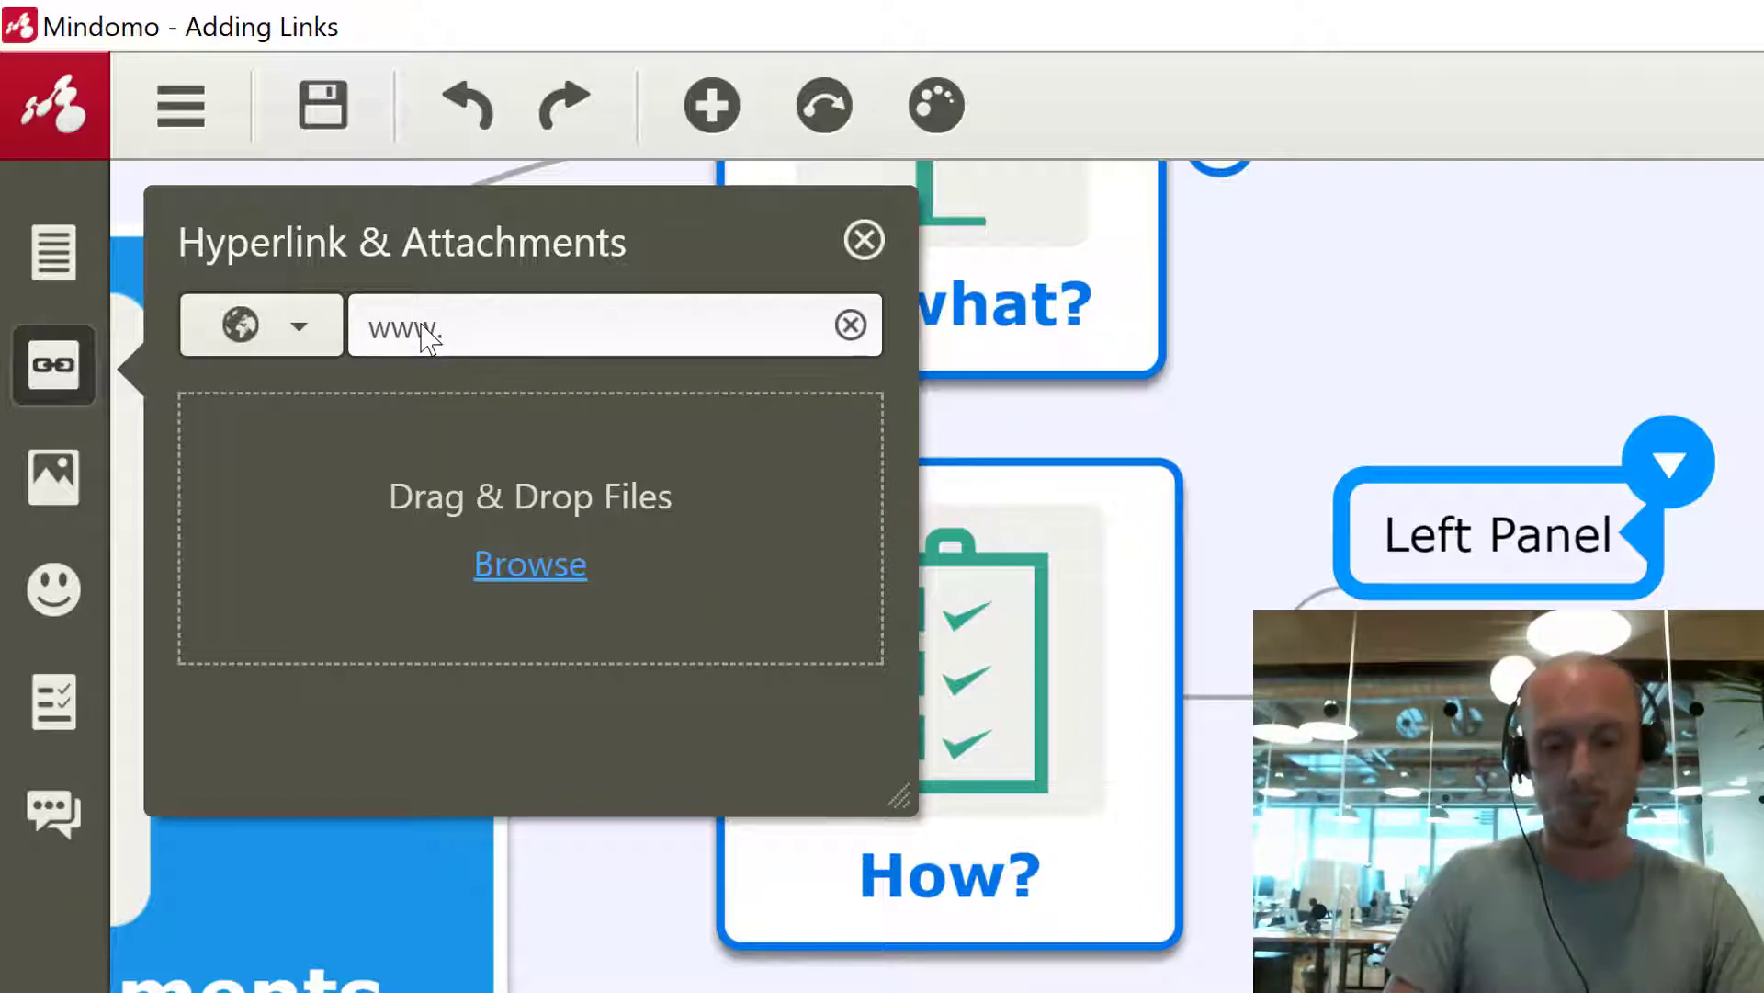
pyautogui.write('bigger')
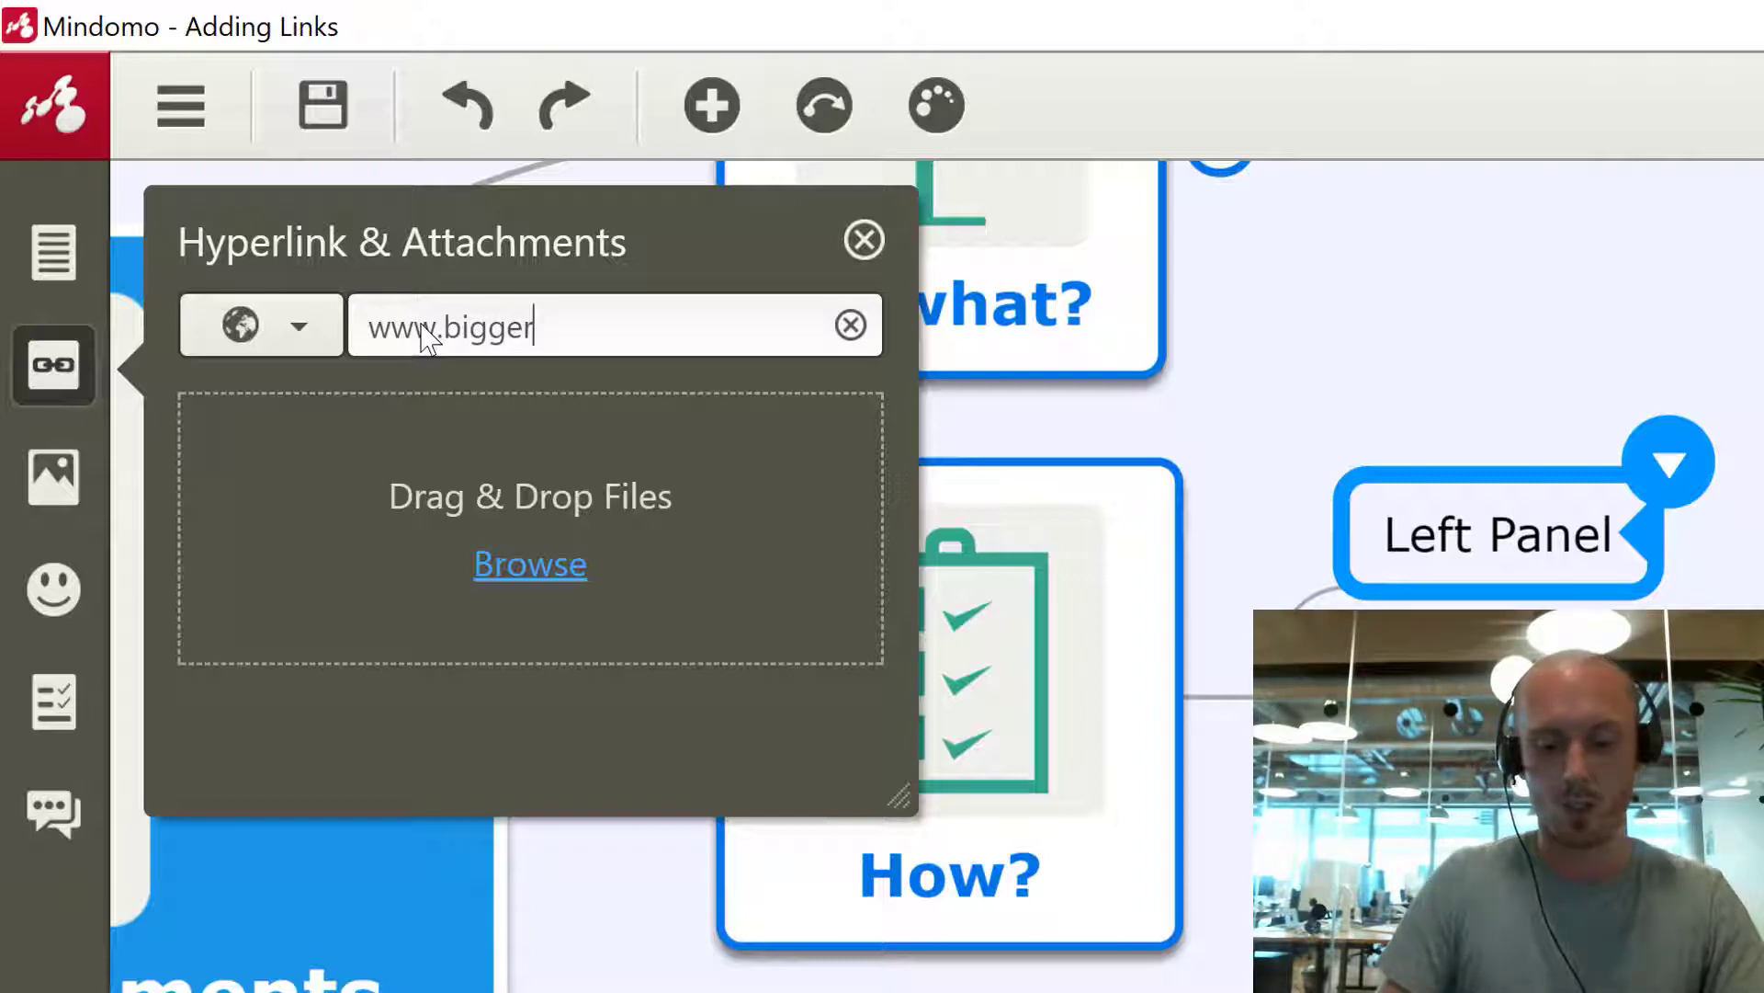
pyautogui.write('plate.com')
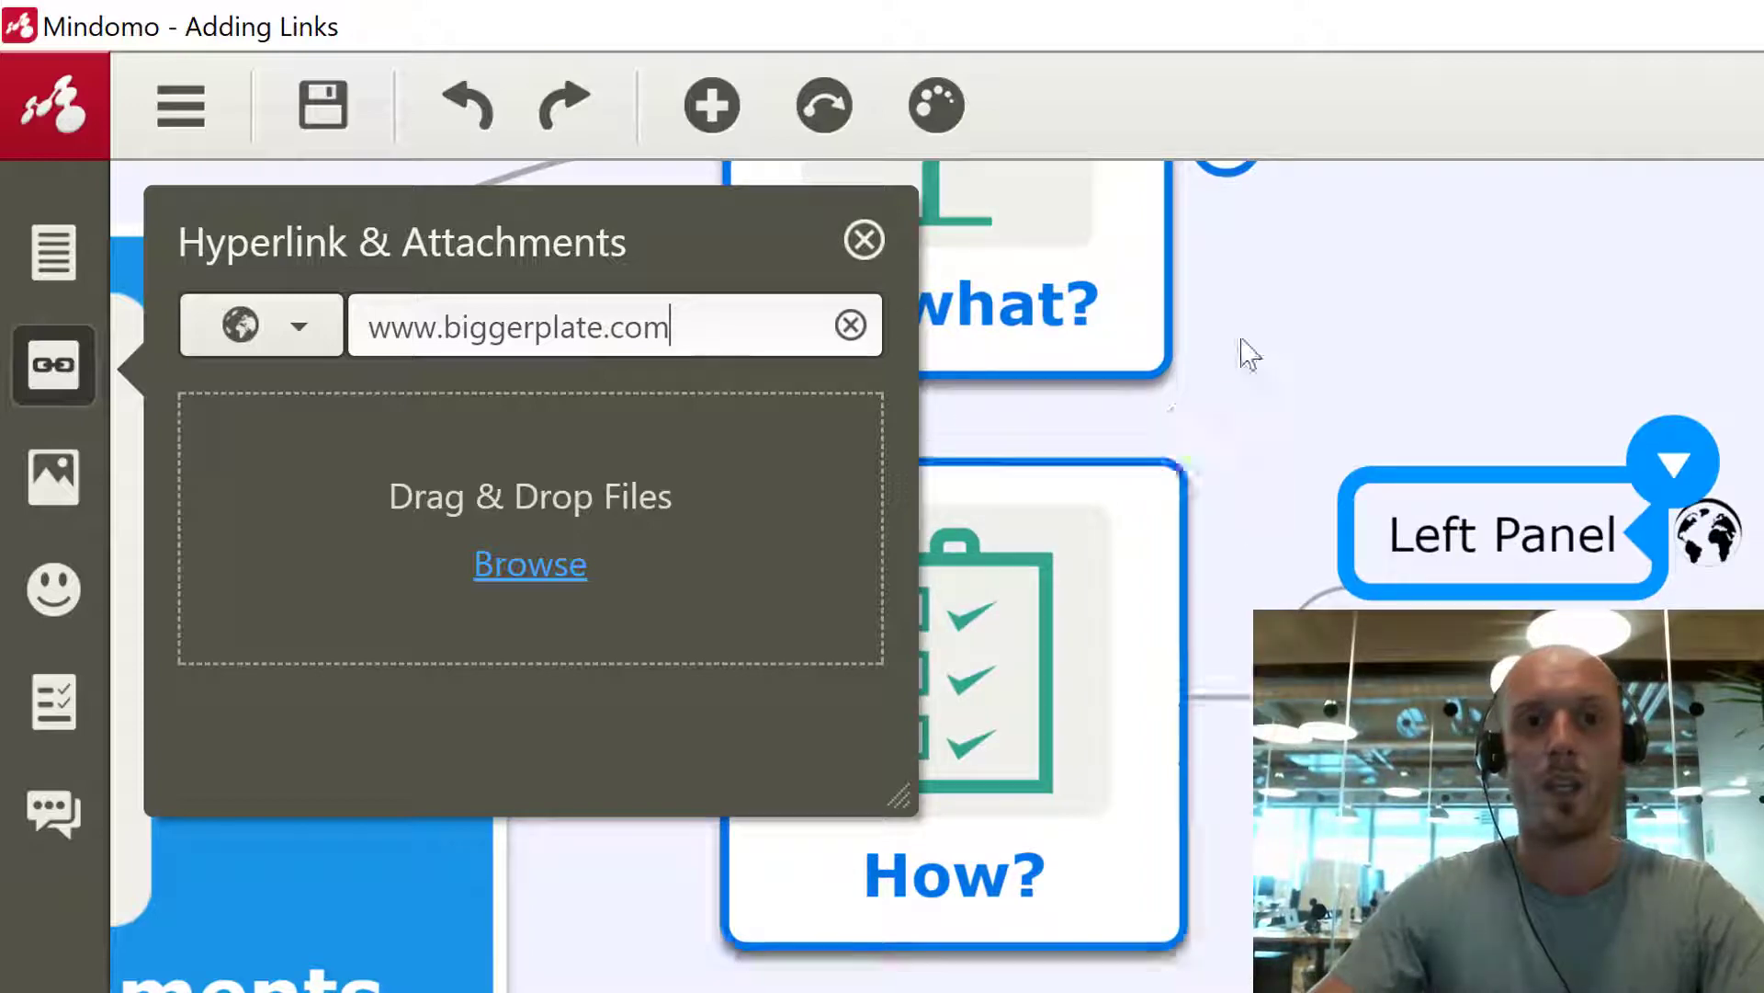
pyautogui.click(866, 242)
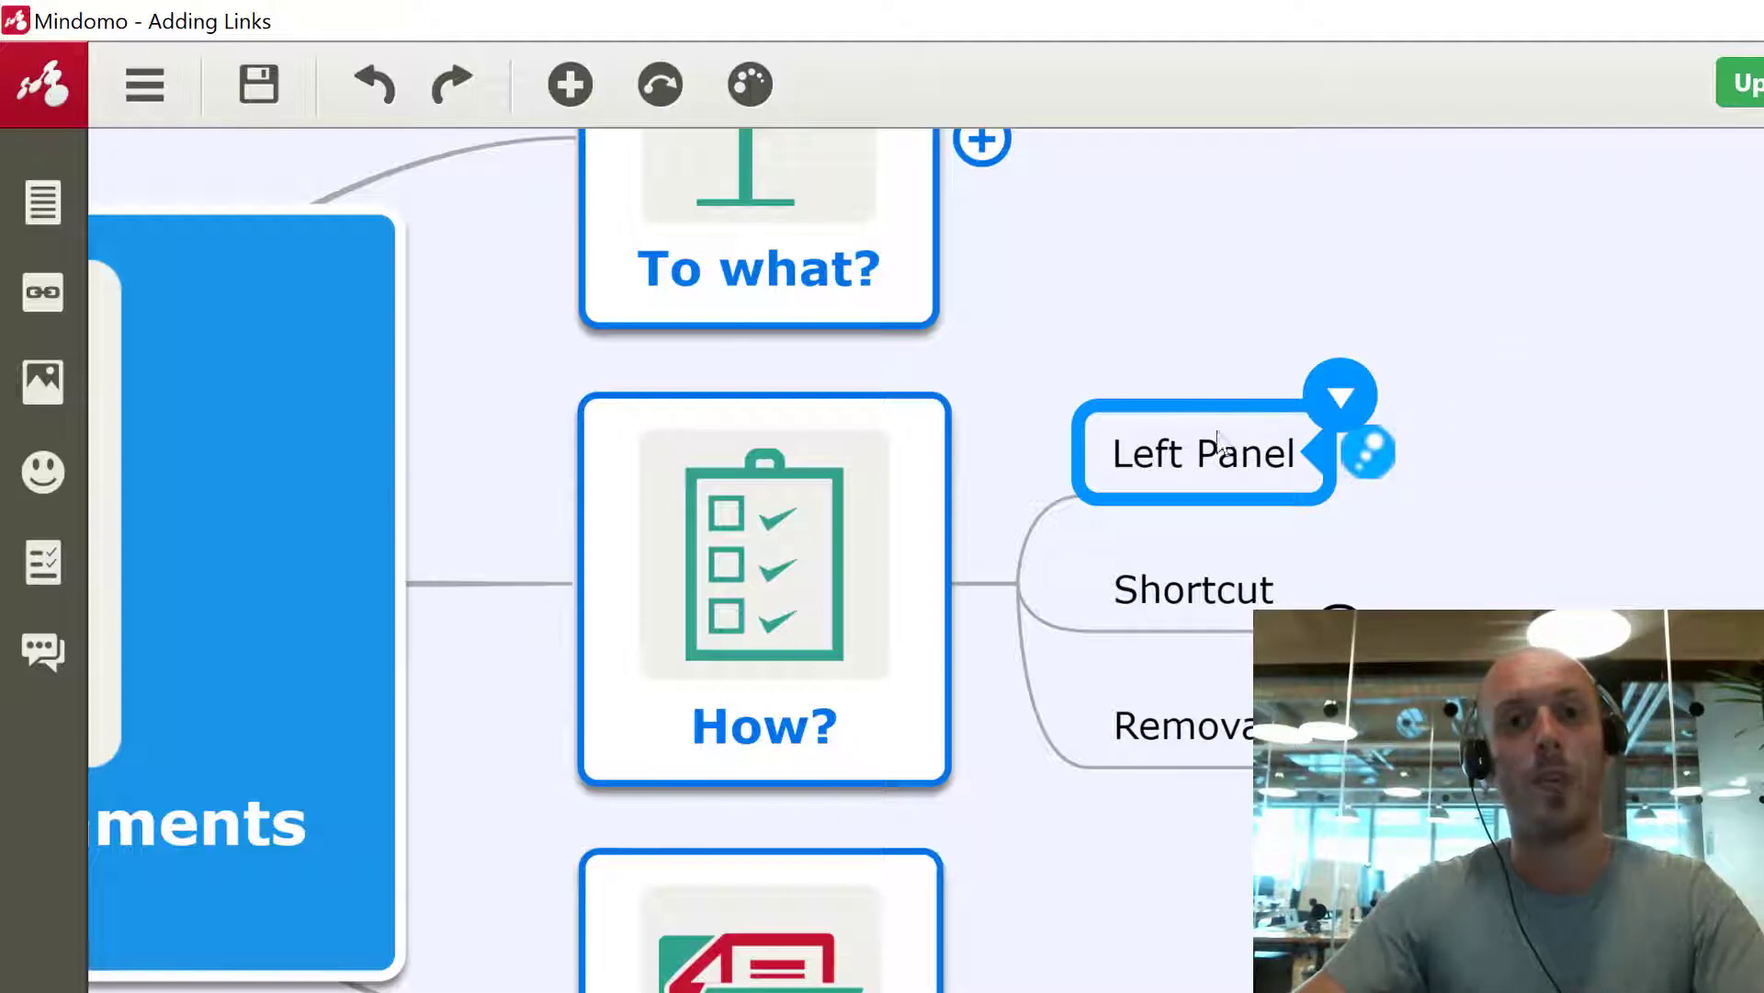
pyautogui.click(35, 296)
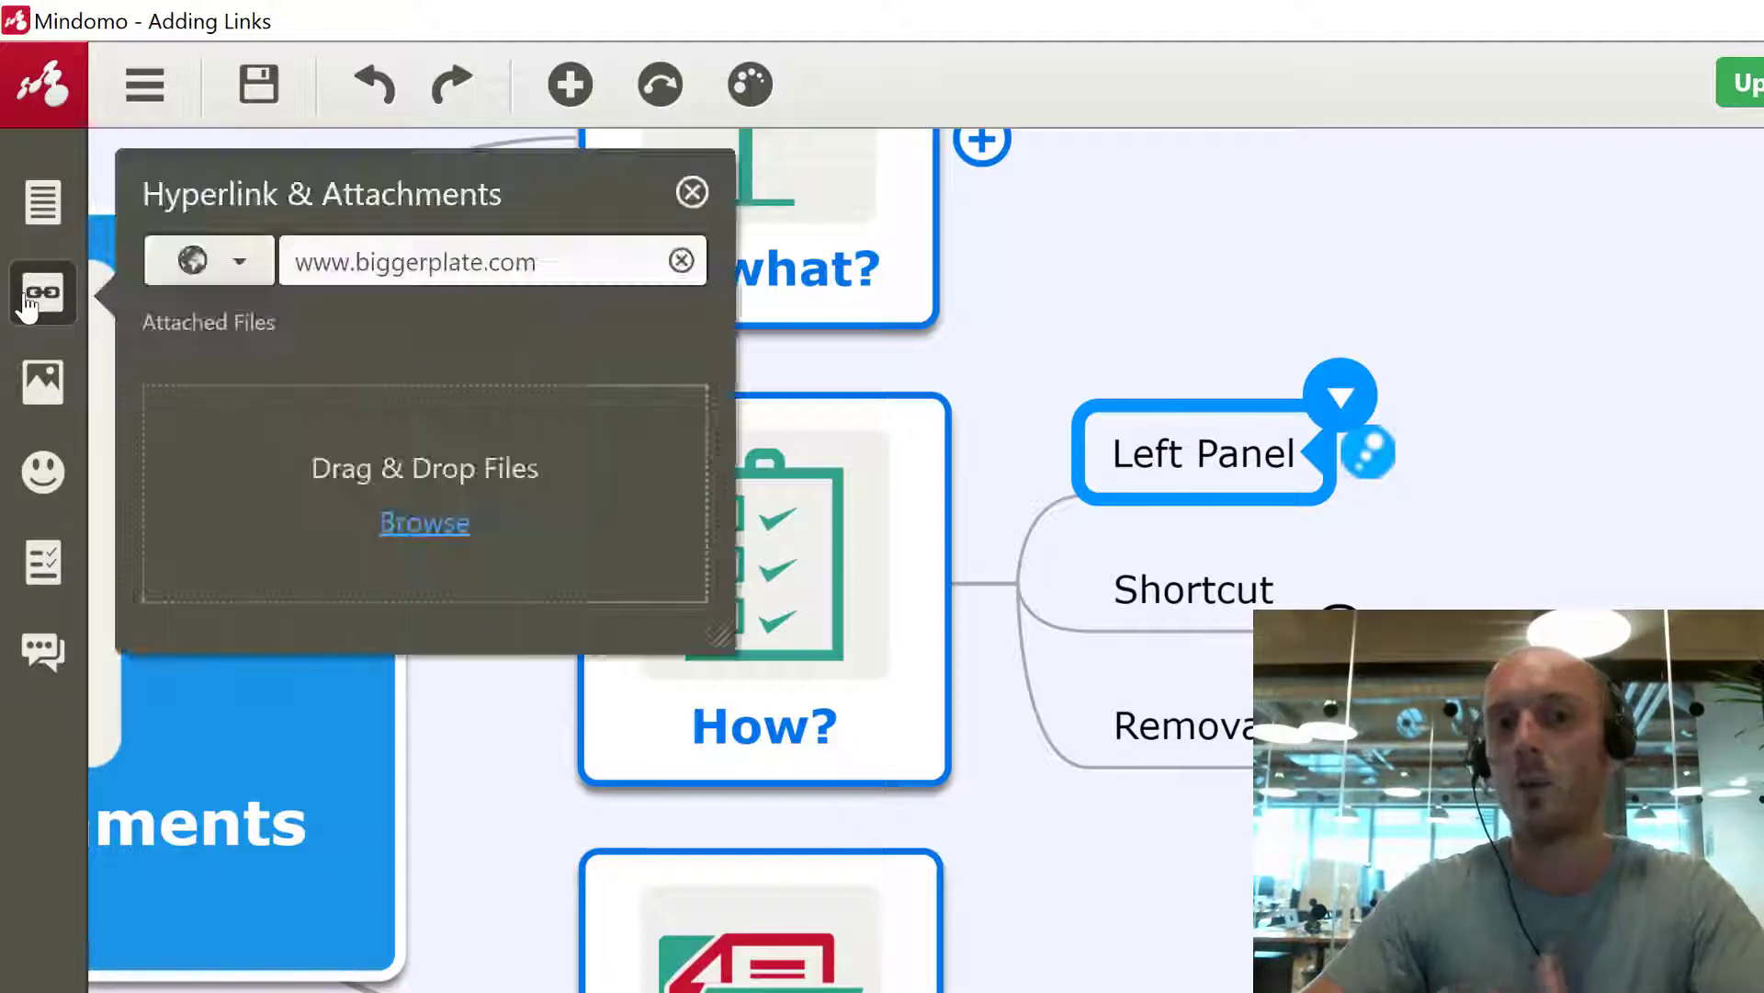
pyautogui.click(35, 296)
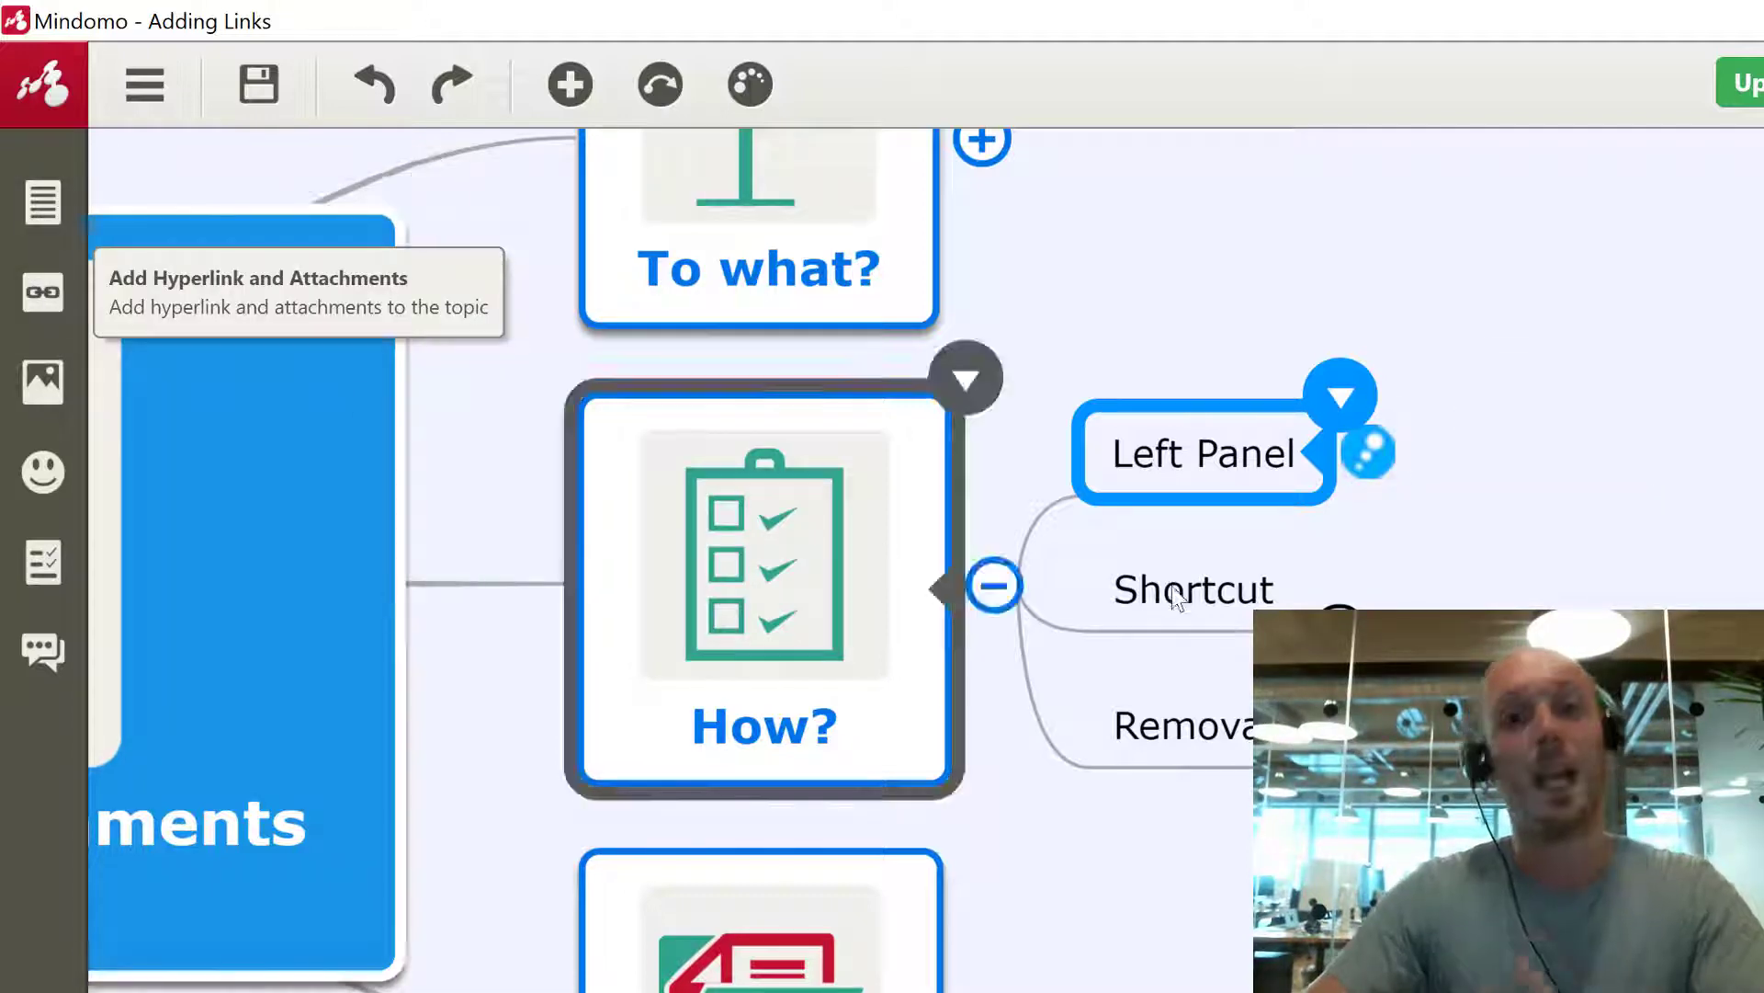
# Expand the Shortcut topic and link its SHIFT+F3 subtopic to the "To what?" topic
pyautogui.click(1229, 611)
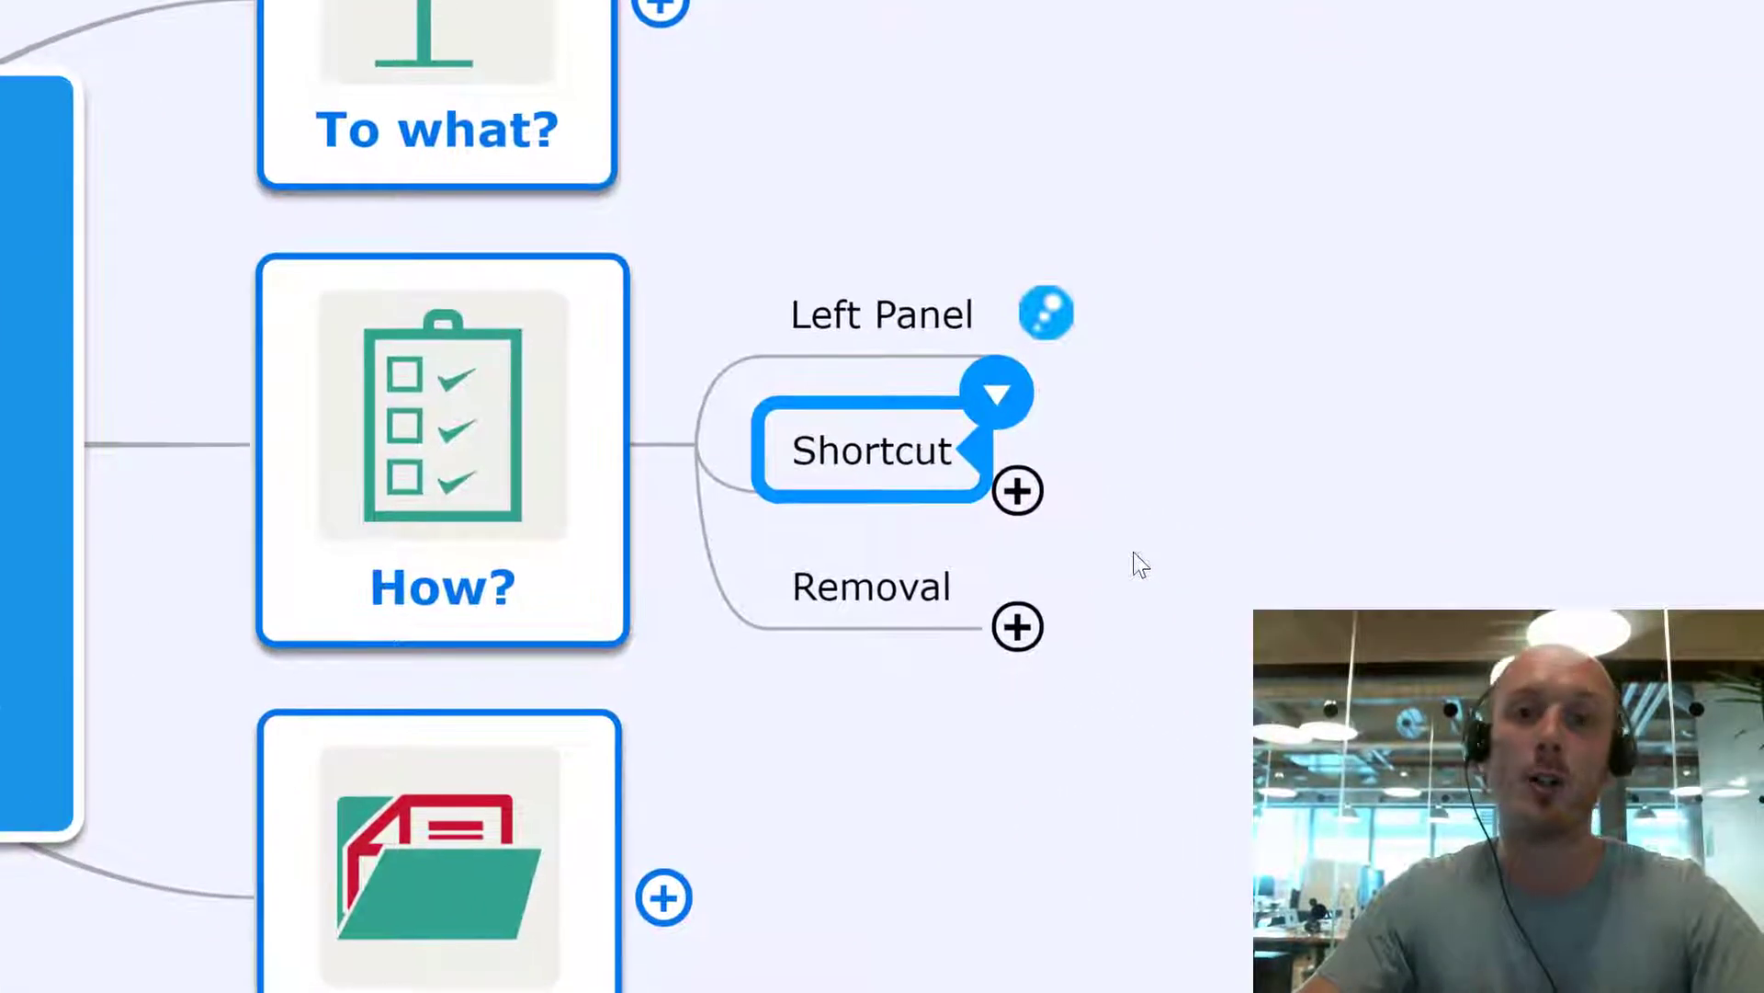
pyautogui.click(1019, 490)
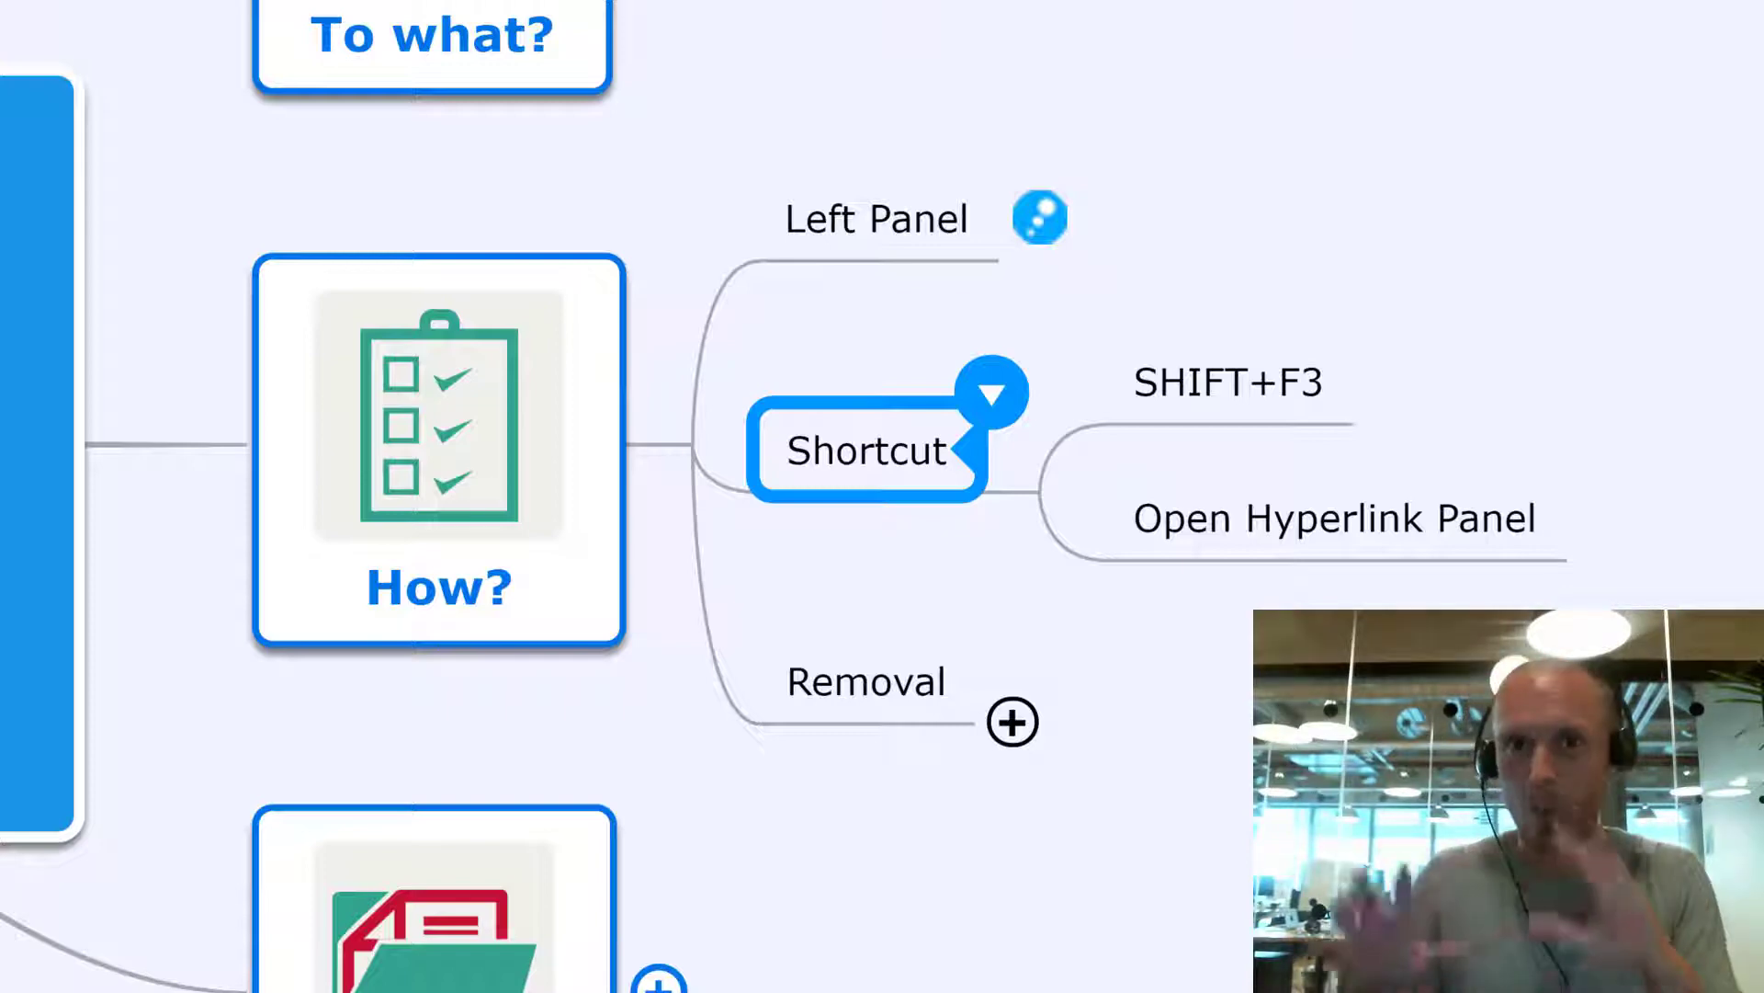
pyautogui.click(1215, 404)
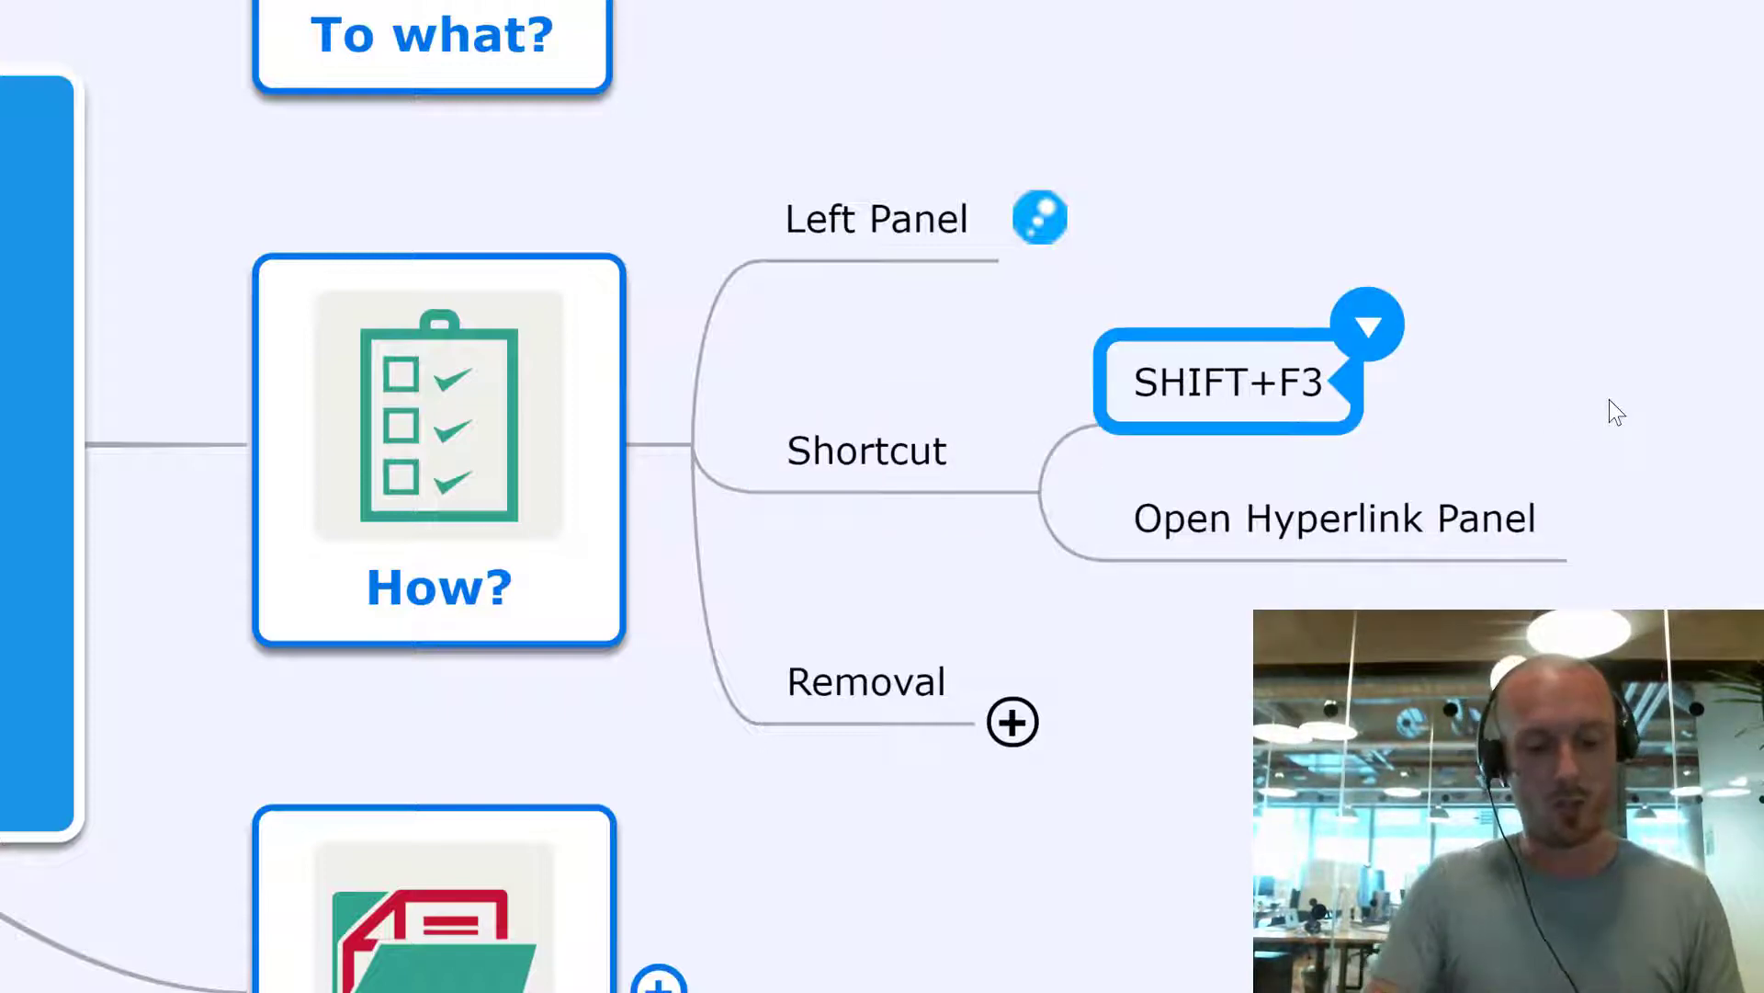
pyautogui.hotkey('shift', 'F3')
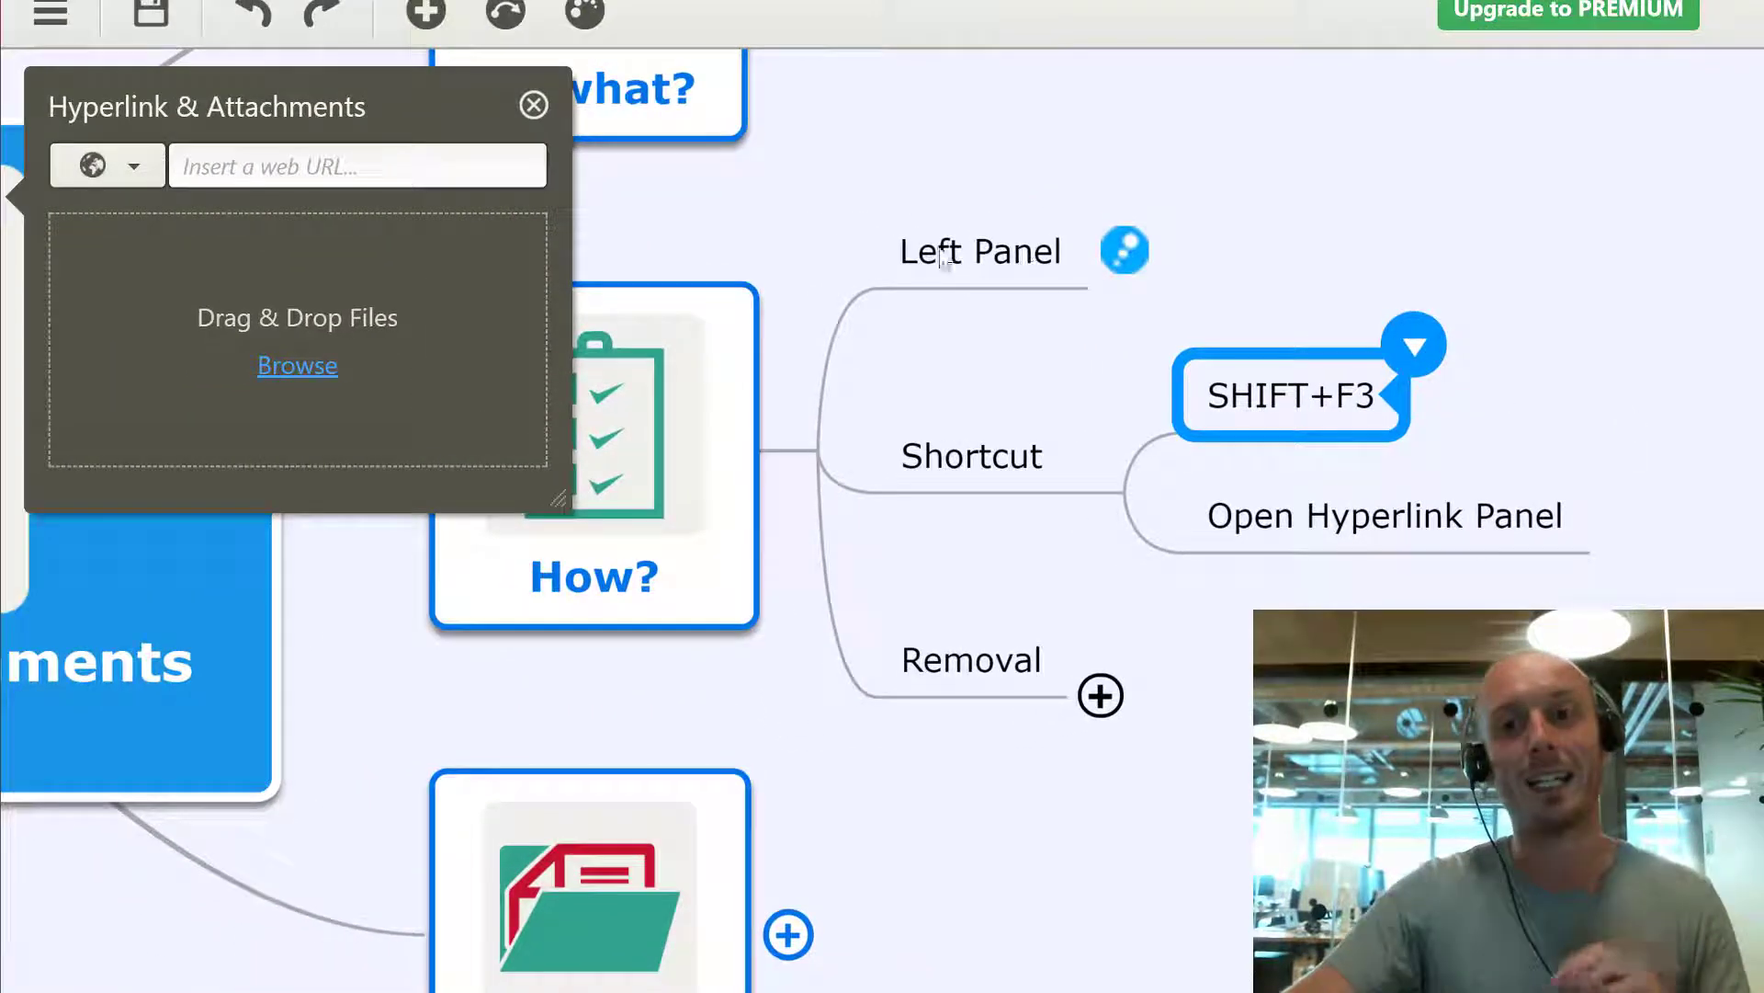
pyautogui.click(136, 173)
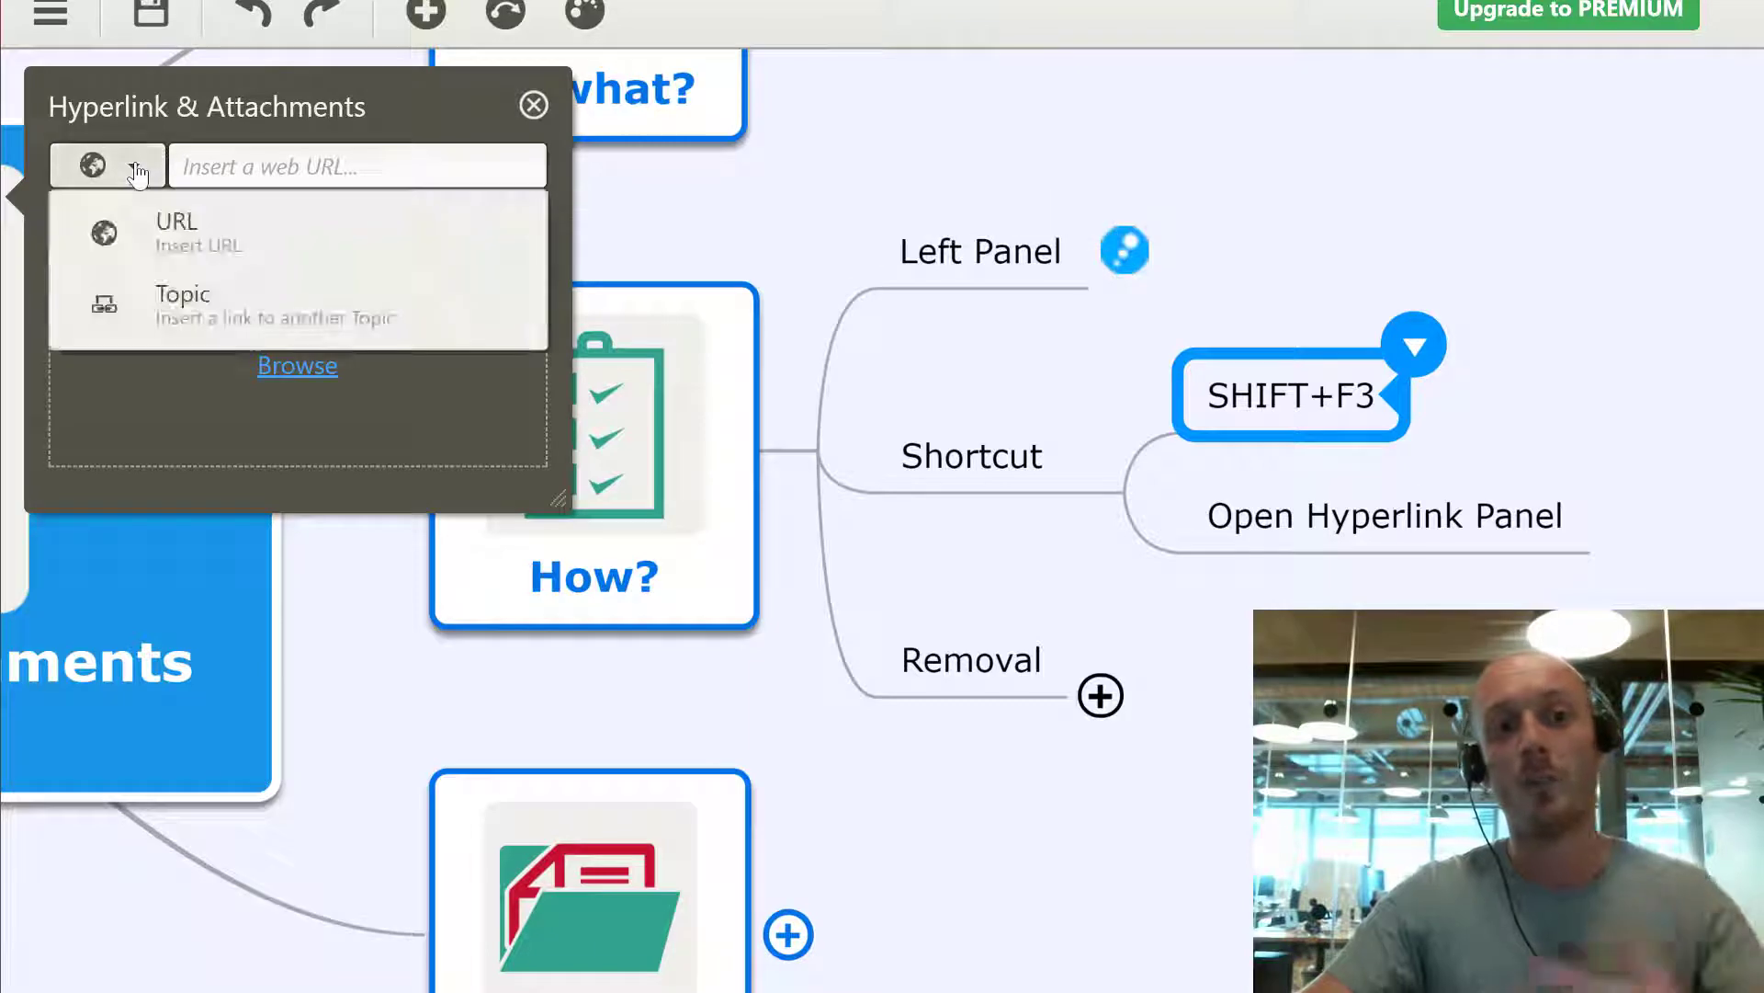
pyautogui.click(177, 317)
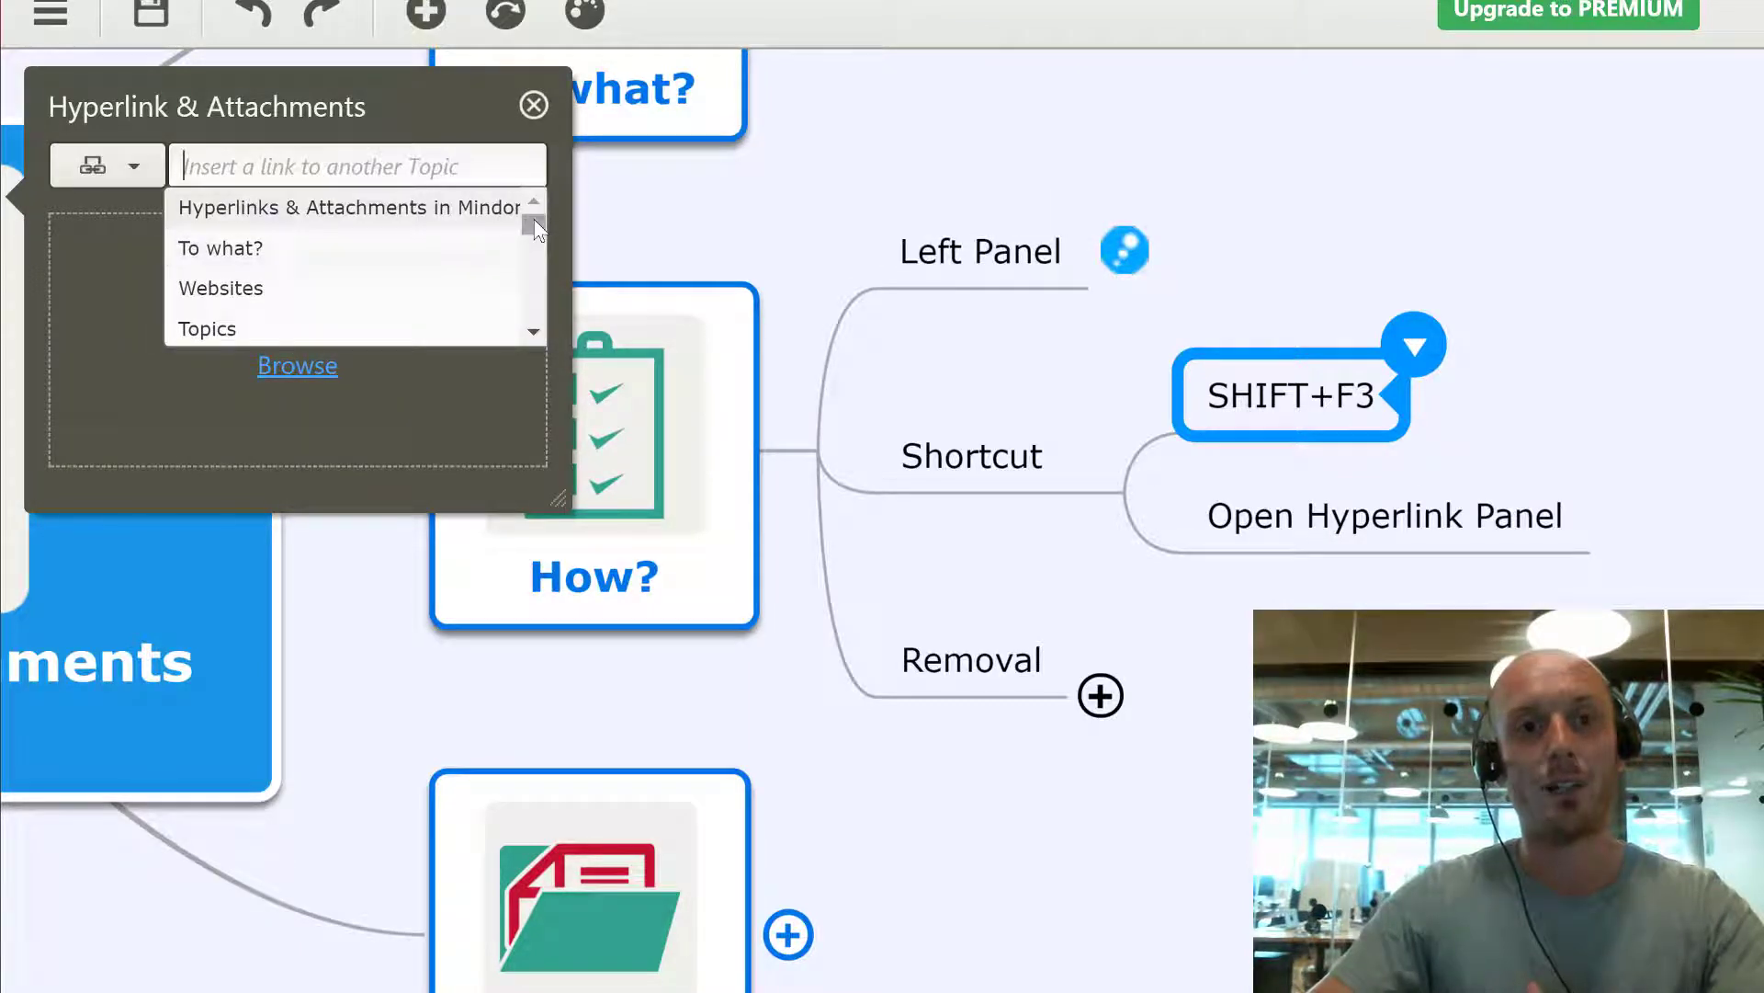
pyautogui.moveTo(534, 223); pyautogui.dragTo(535, 259)
pyautogui.scroll(-5, 539, 263)
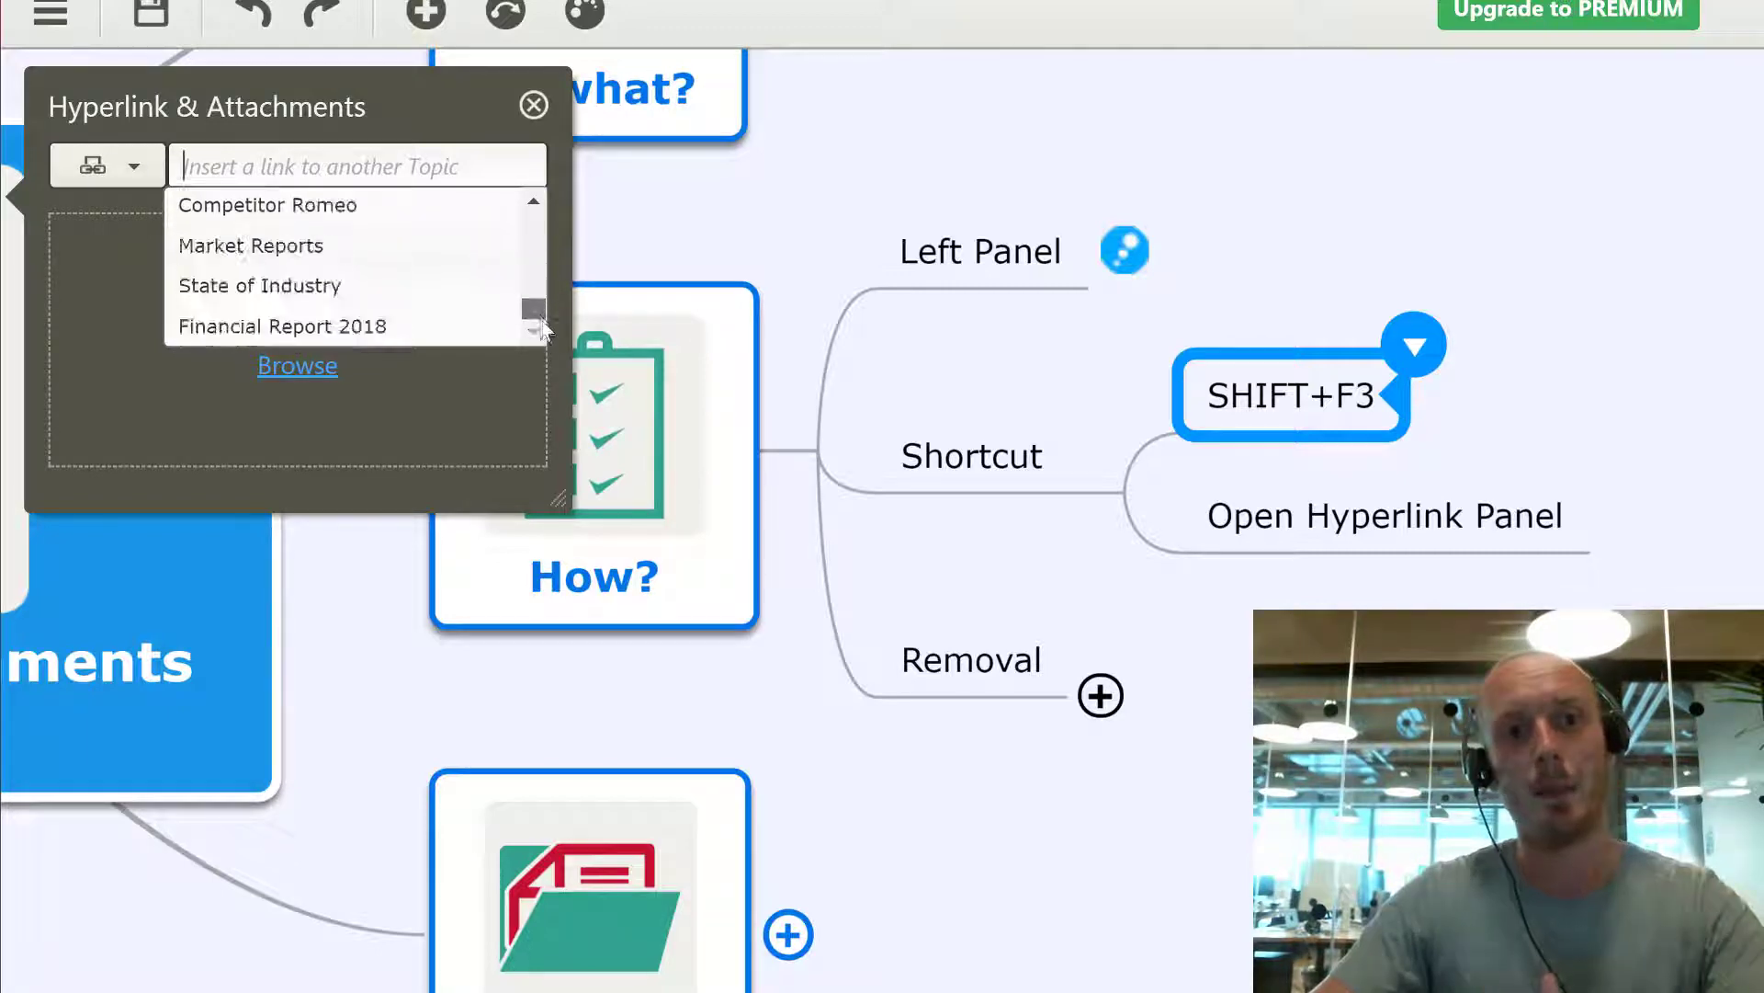
pyautogui.scroll(1, 542, 266)
pyautogui.scroll(10, 542, 266)
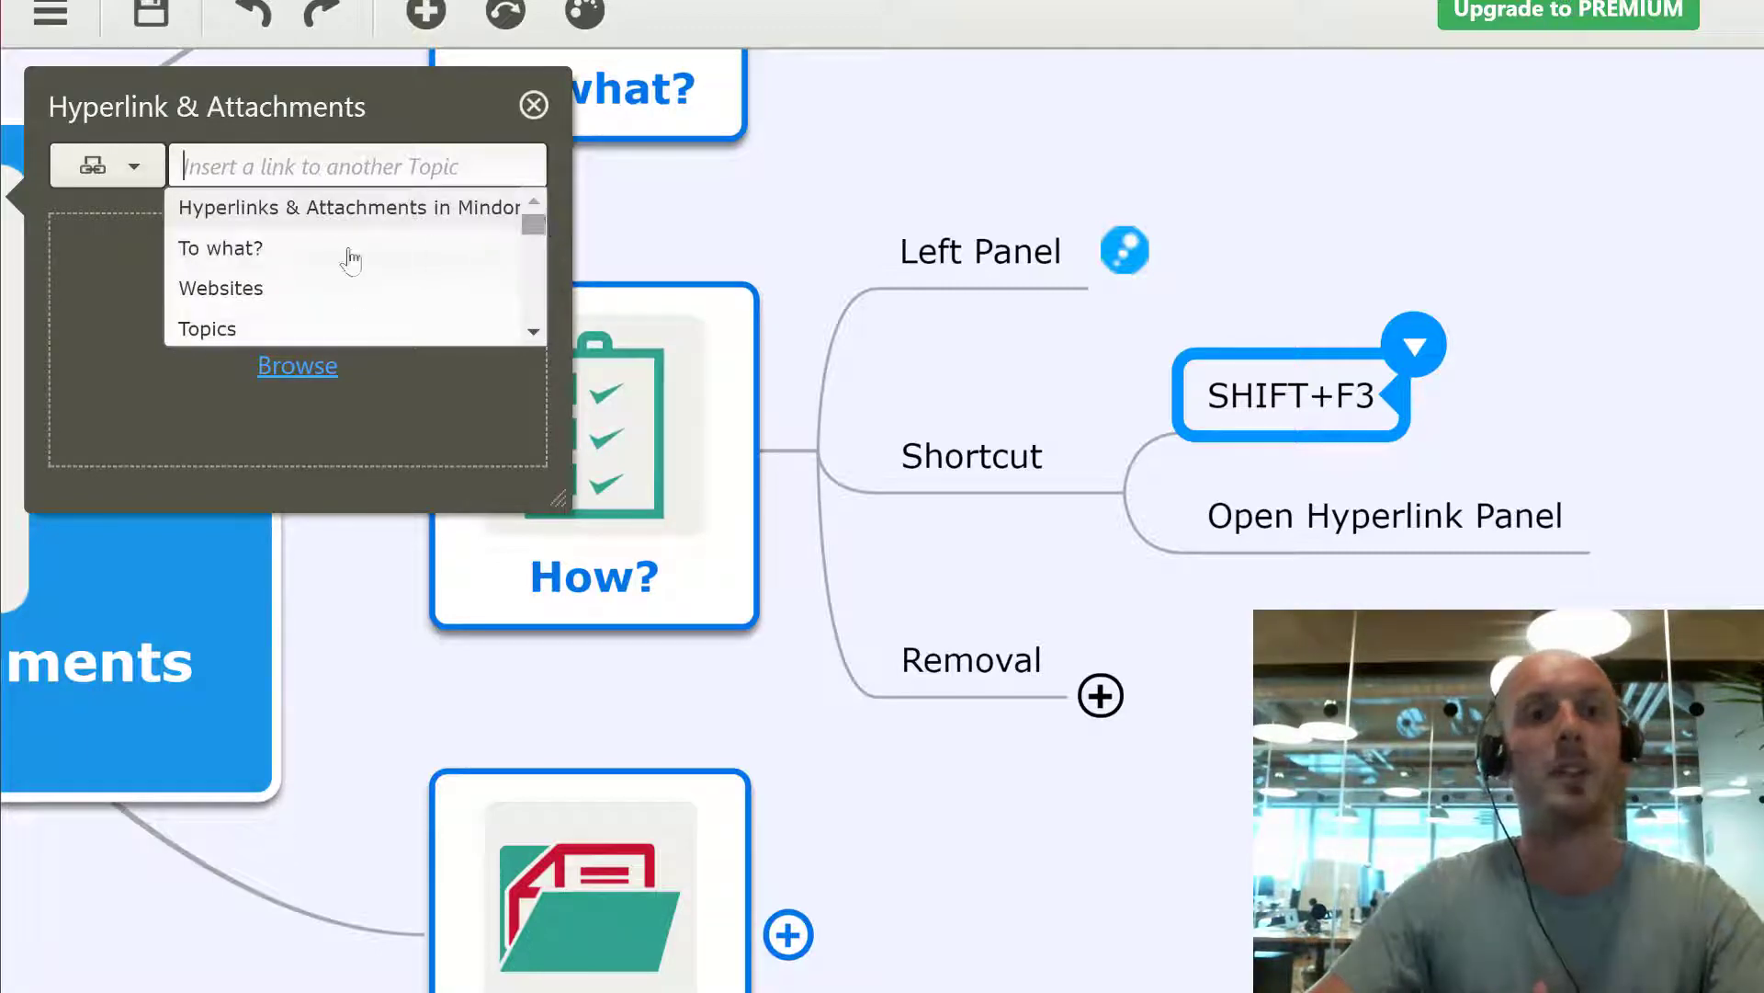
pyautogui.click(218, 267)
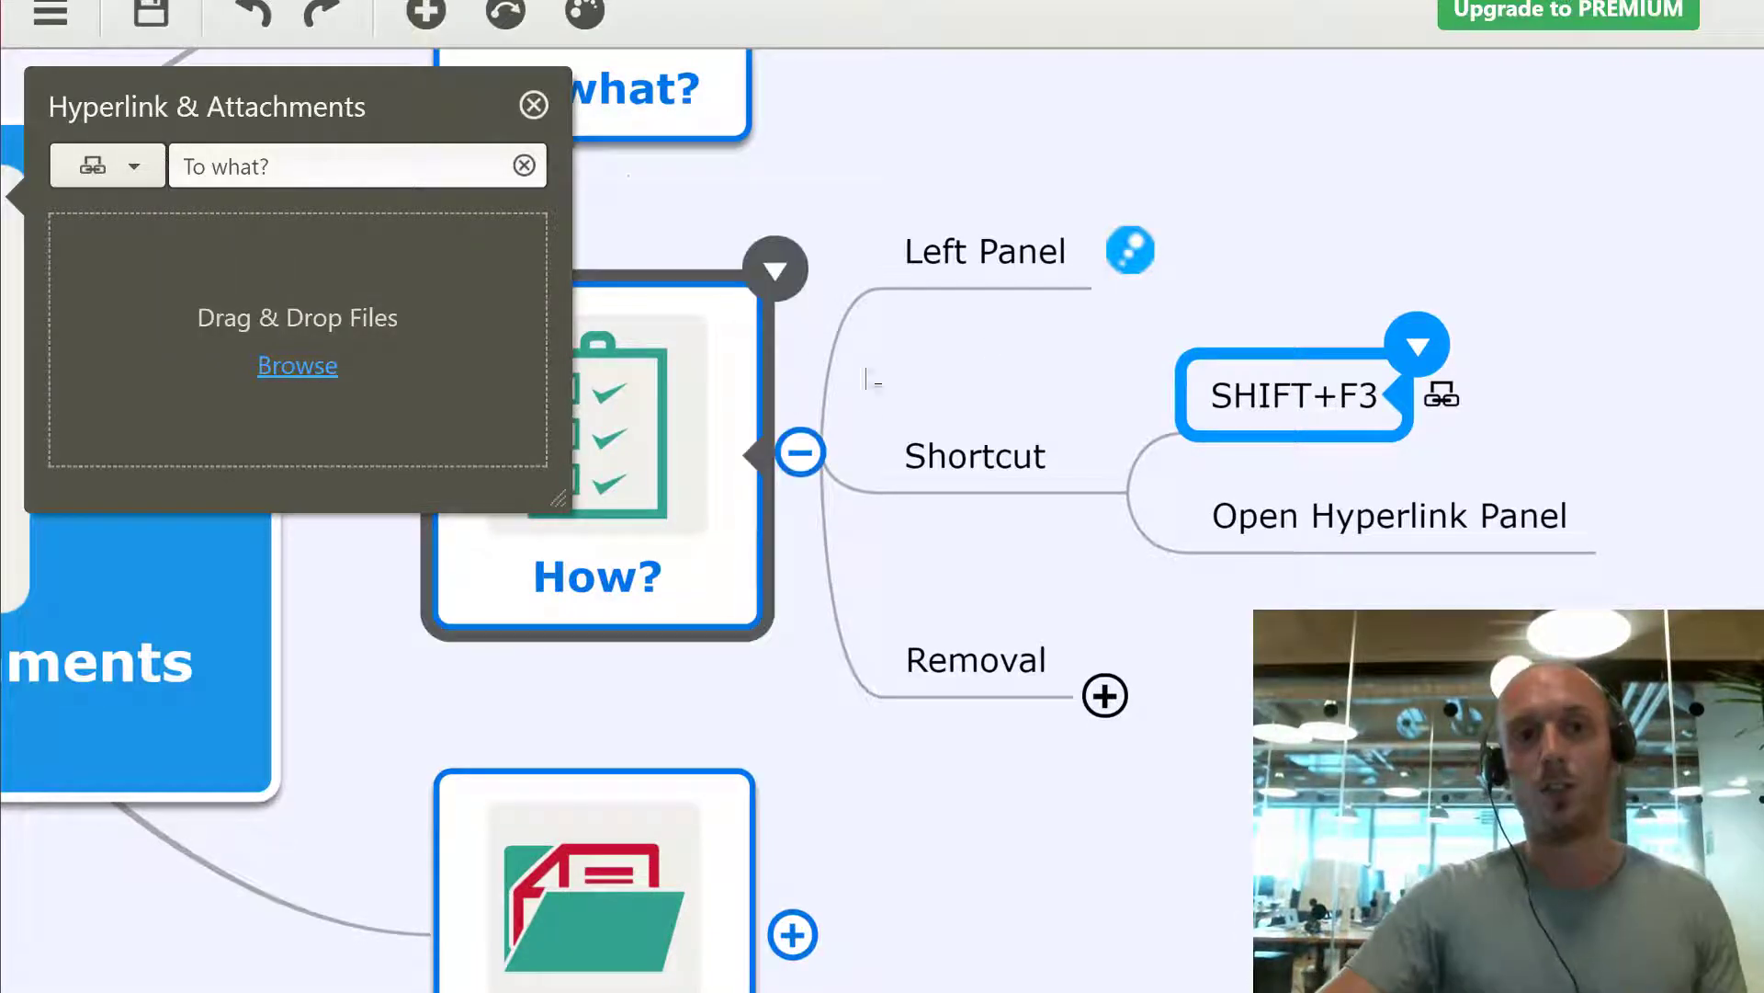
pyautogui.click(533, 106)
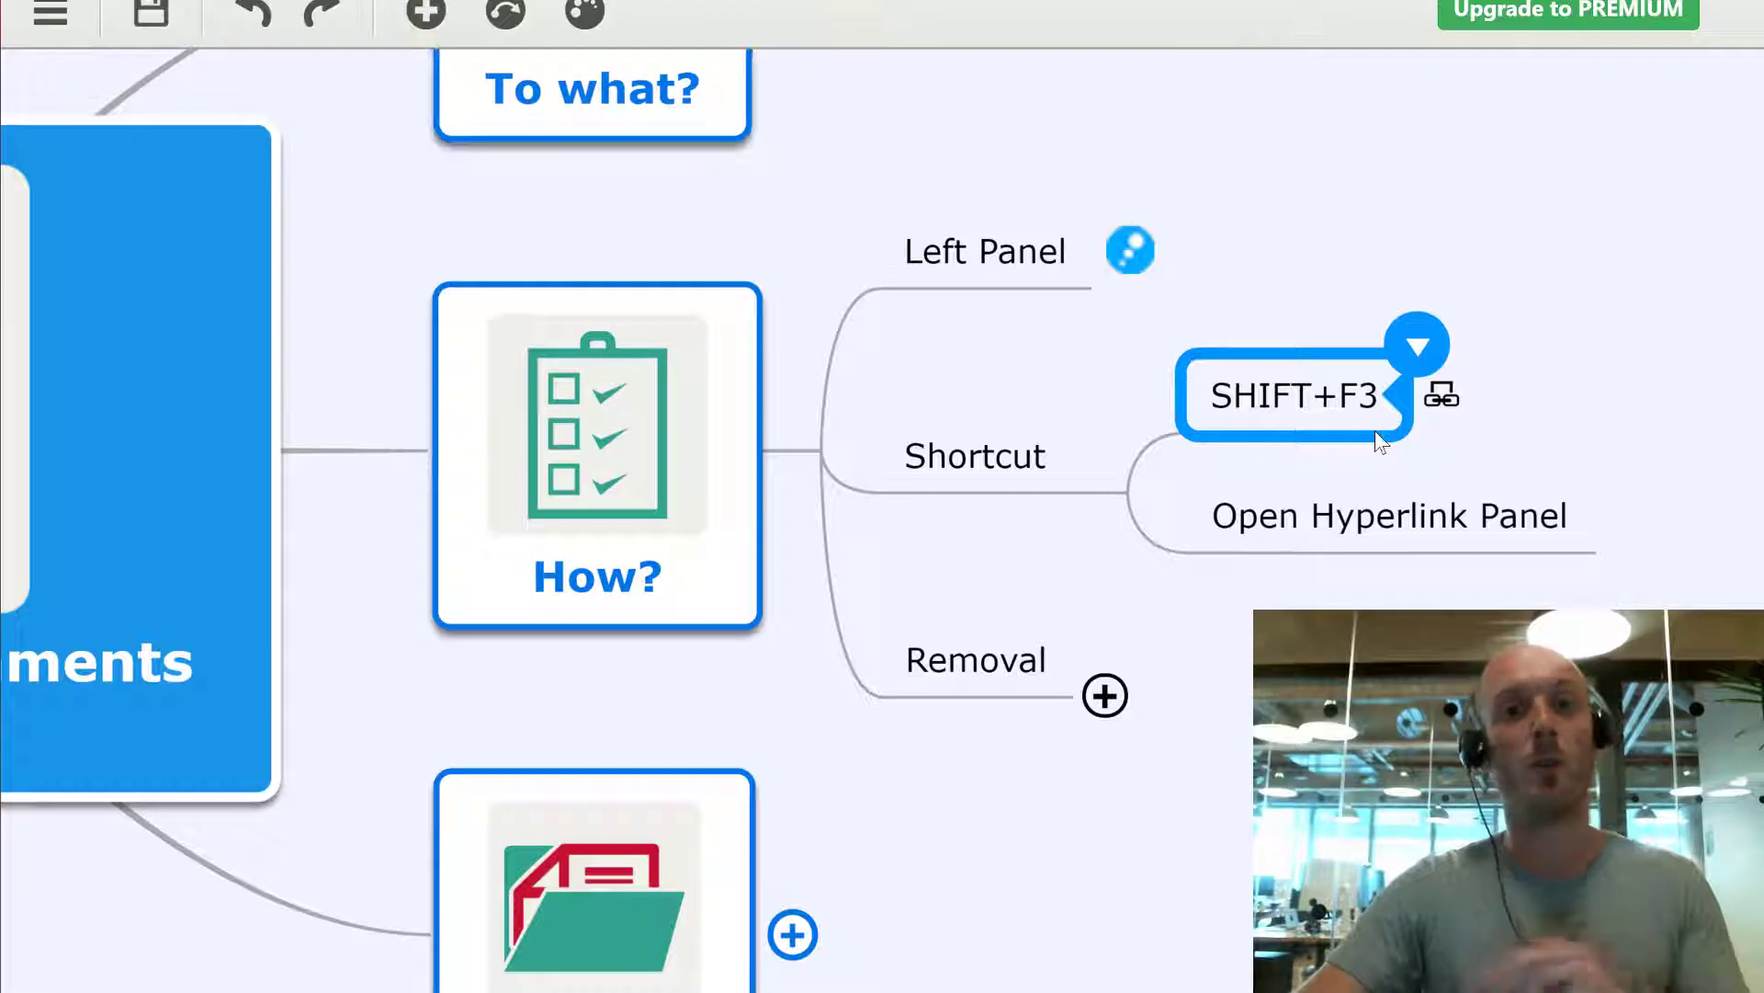
# Follow the SHIFT+F3 subtopic's link to its target and return to the SHIFT+F3 subtopic
pyautogui.click(1443, 395)
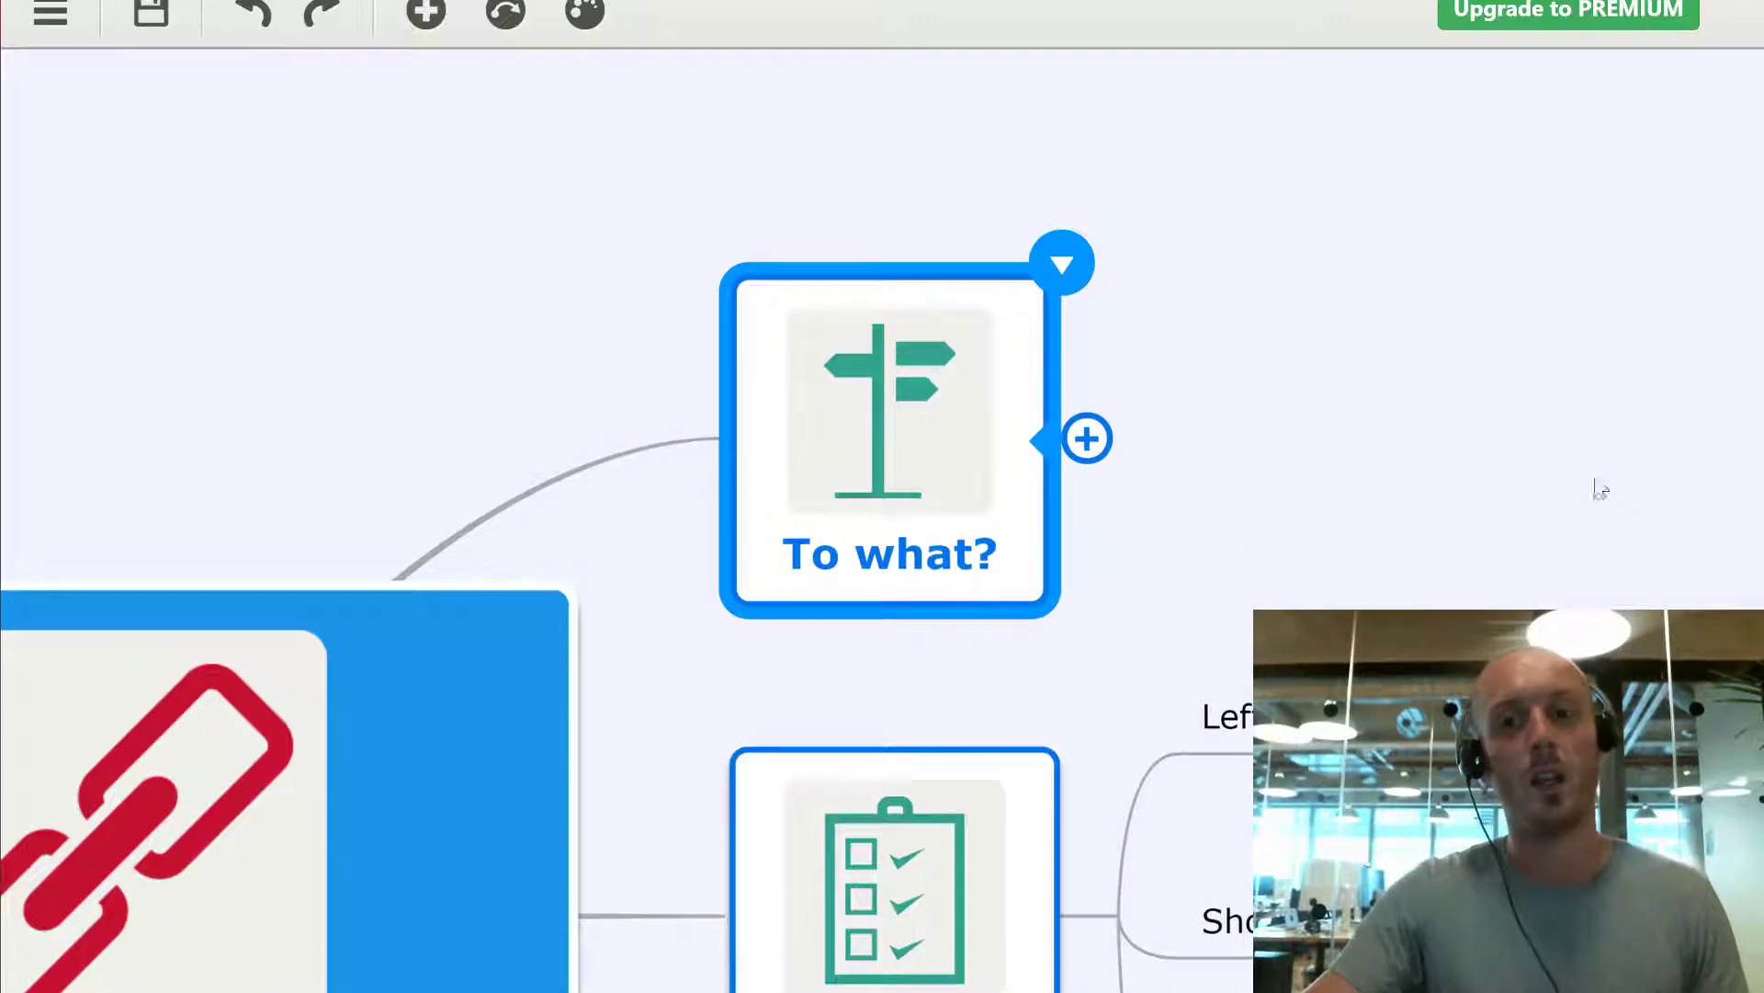
pyautogui.moveTo(1148, 518); pyautogui.dragTo(840, 308)
pyautogui.click(831, 242)
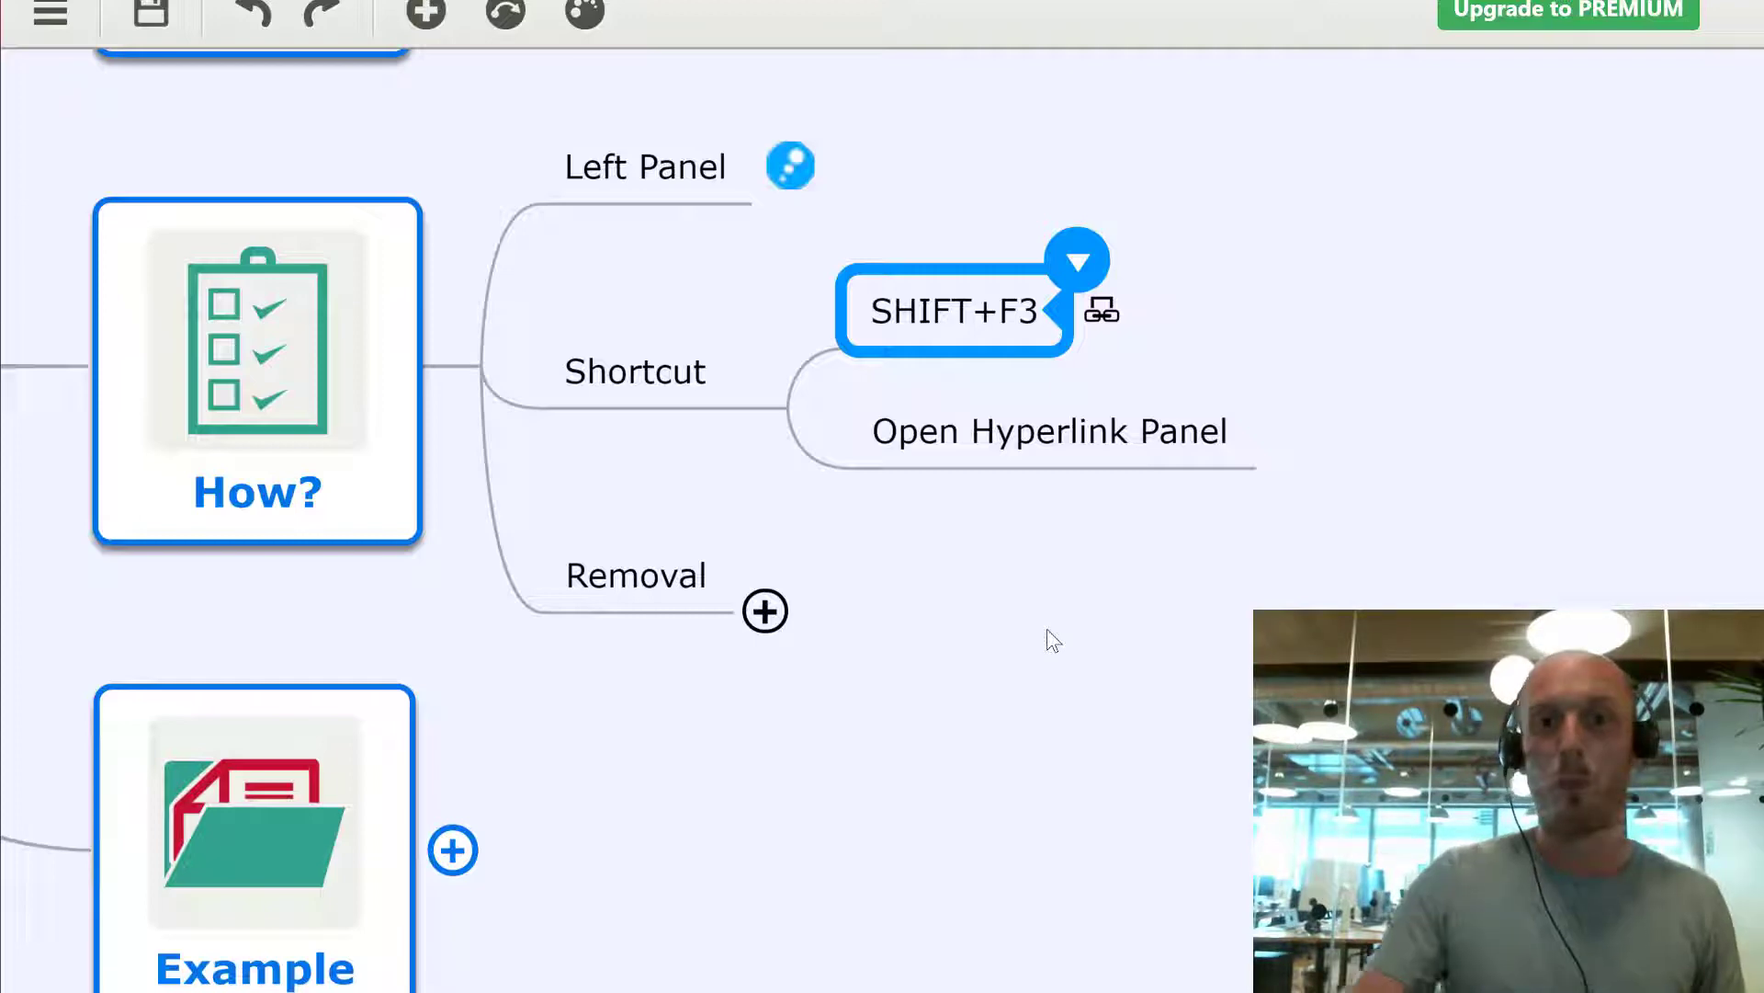
# Attach the file biggerplate-annual-report-2018.pdf from the Desktop to the Shortcut topic
pyautogui.hotkey('shift', 'F3')
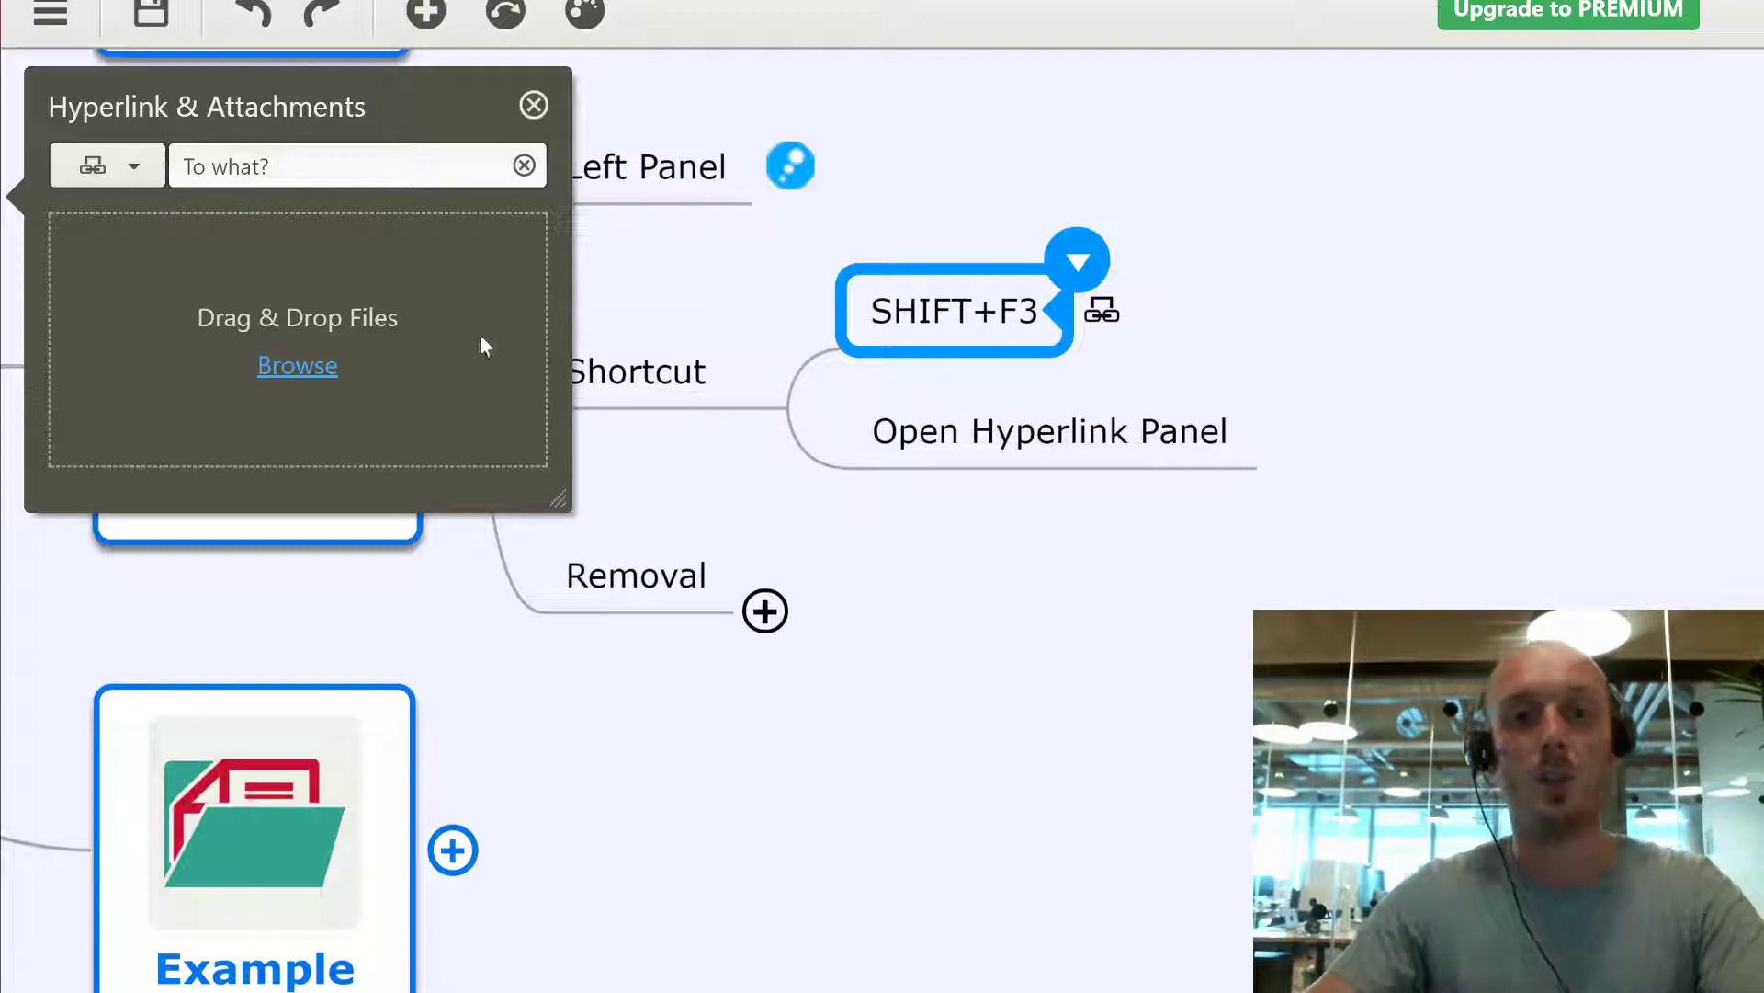
pyautogui.click(660, 386)
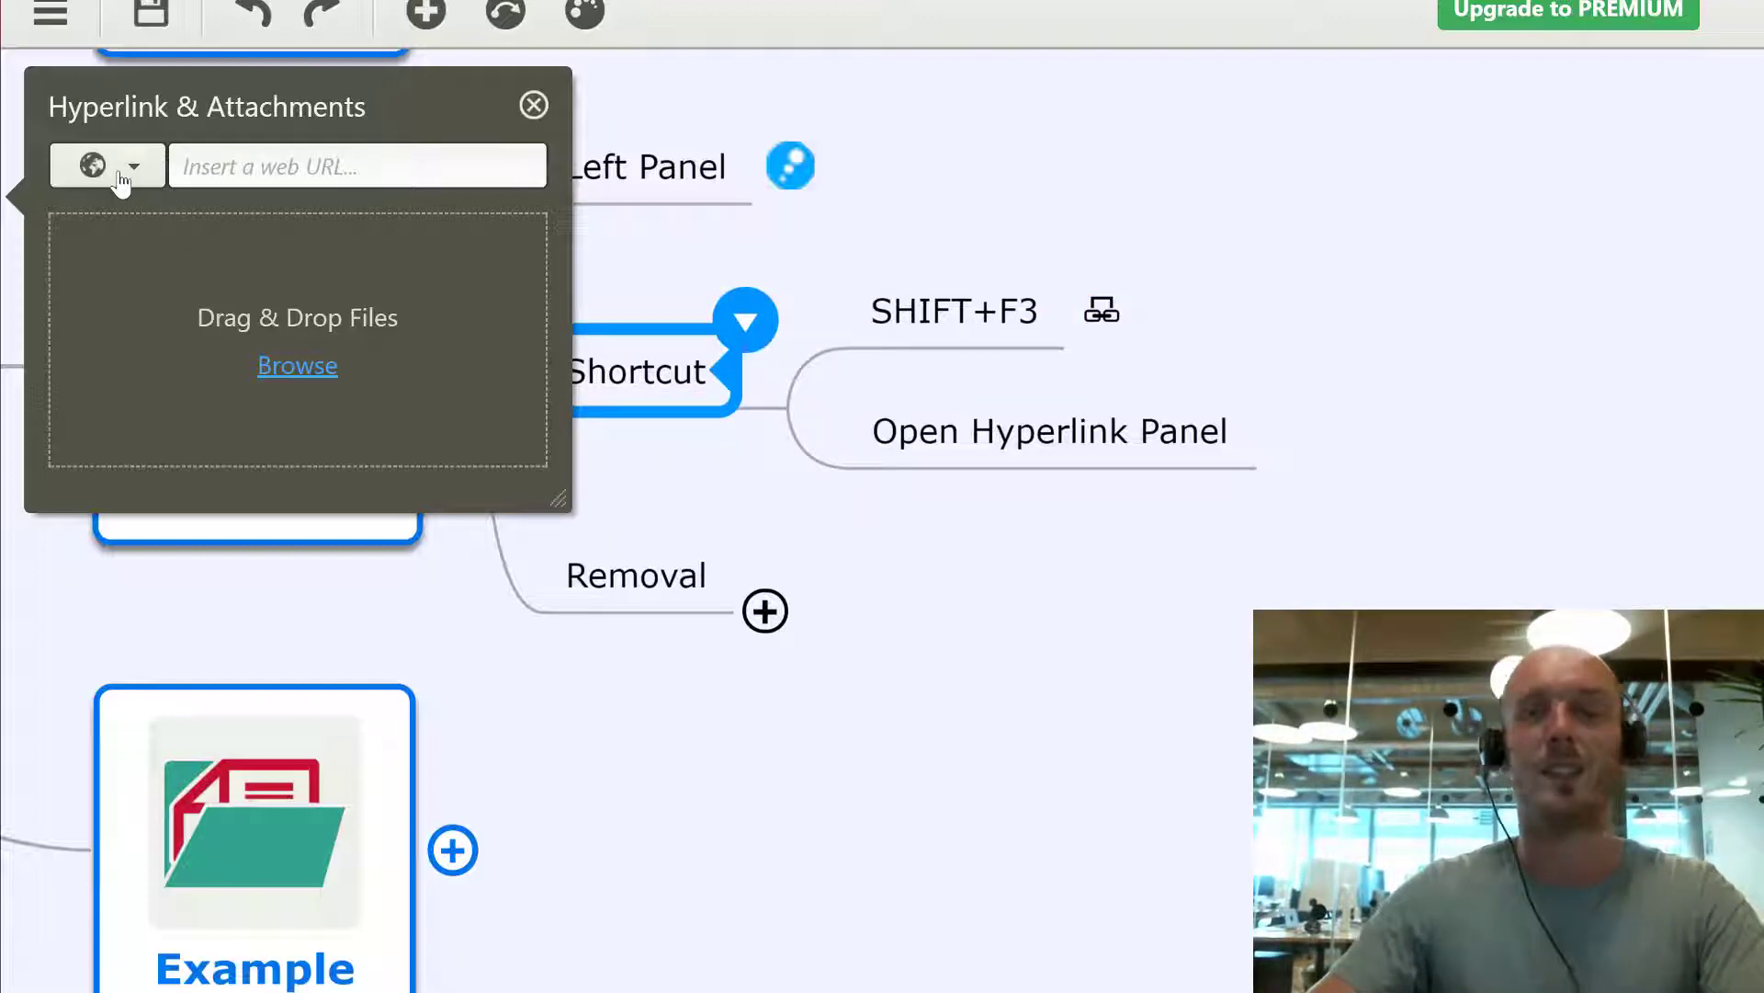
pyautogui.click(295, 367)
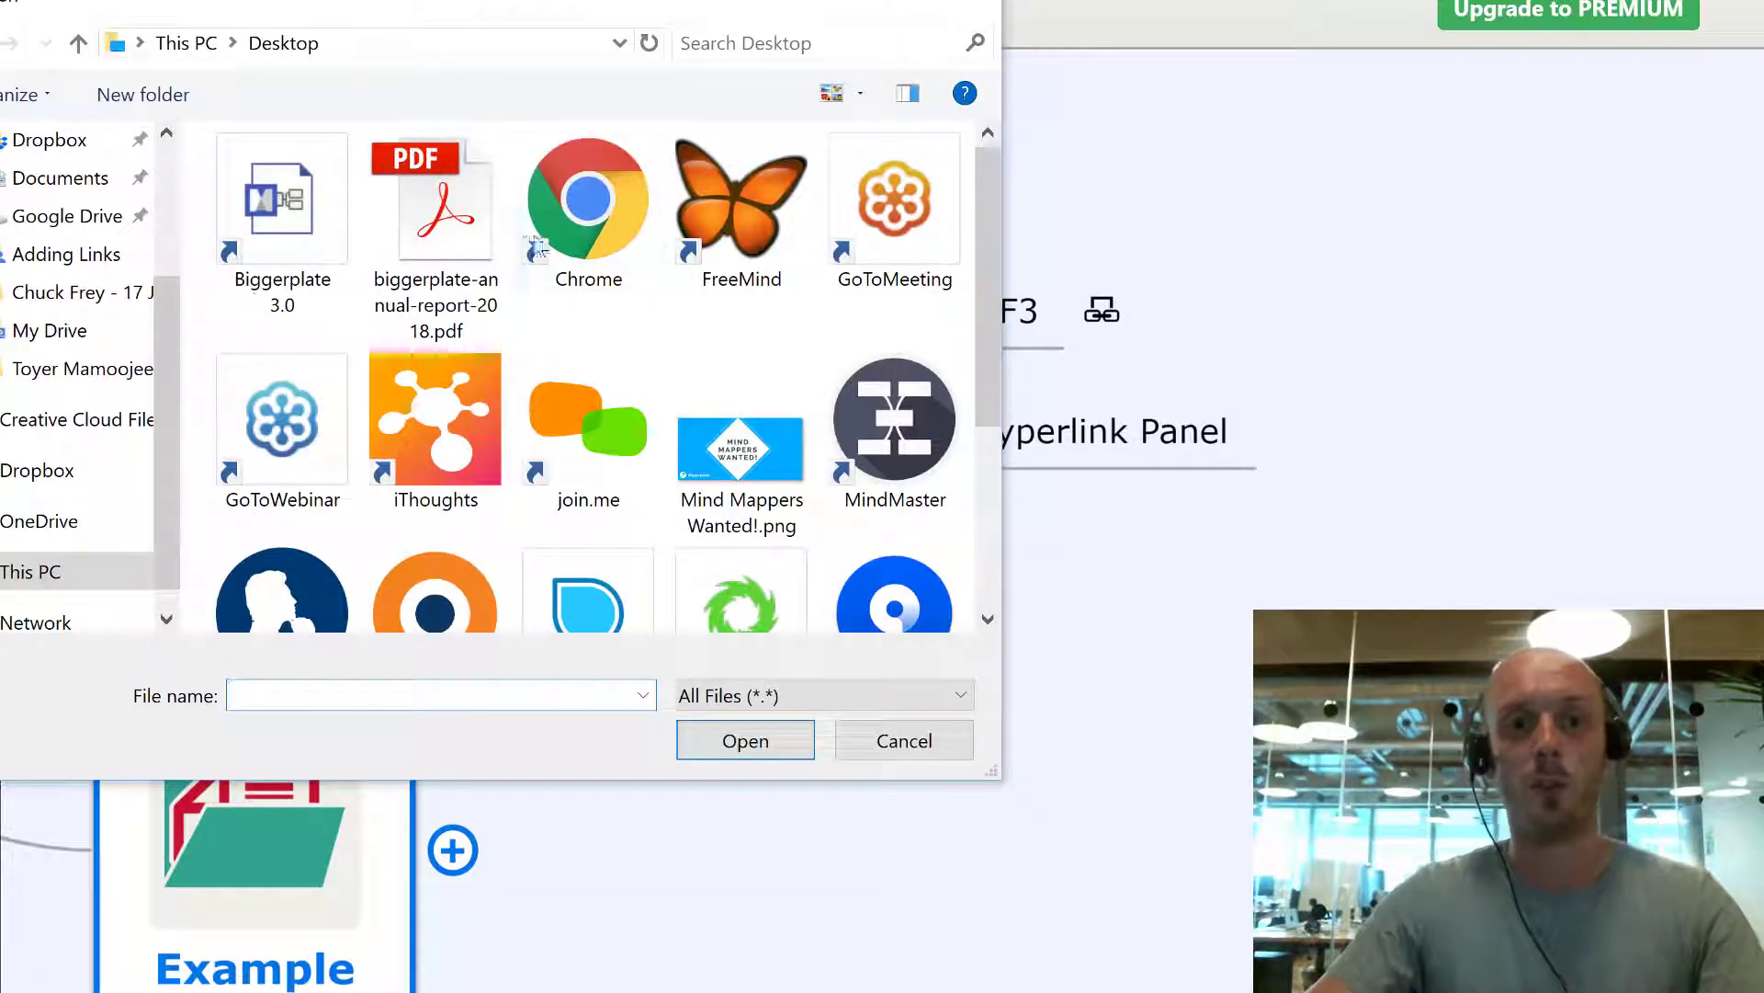
pyautogui.scroll(-1, 992, 317)
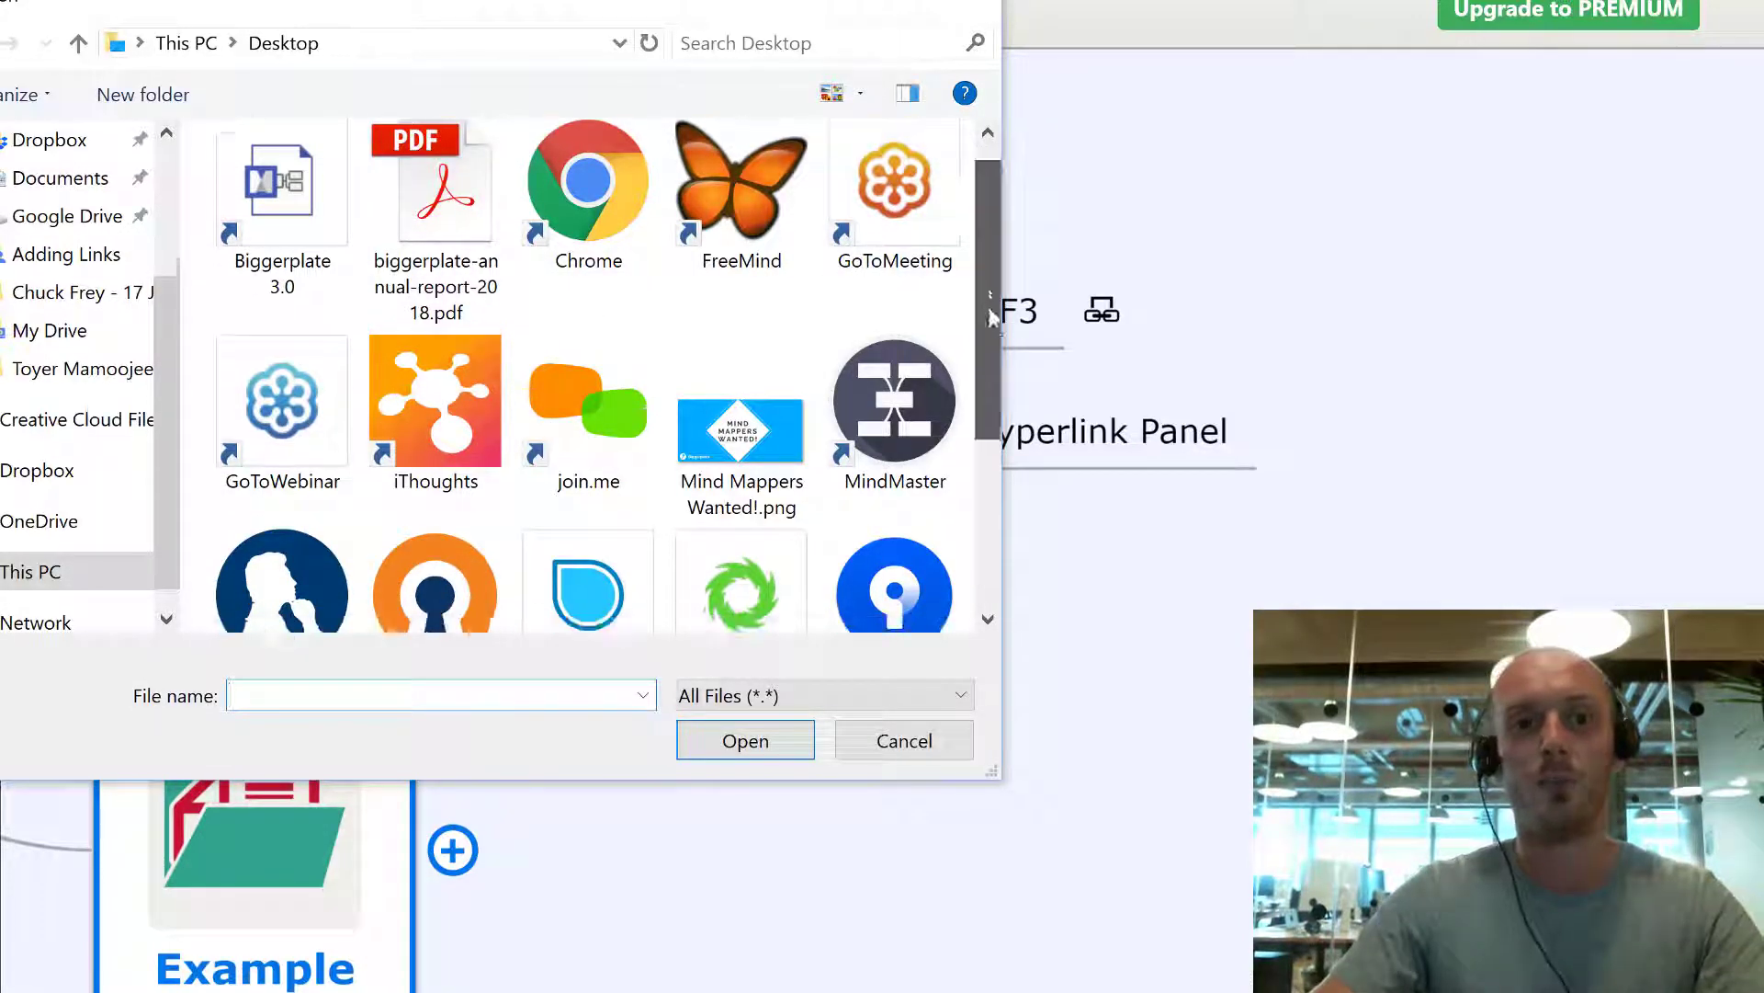
pyautogui.scroll(-3, 991, 340)
pyautogui.scroll(4, 985, 257)
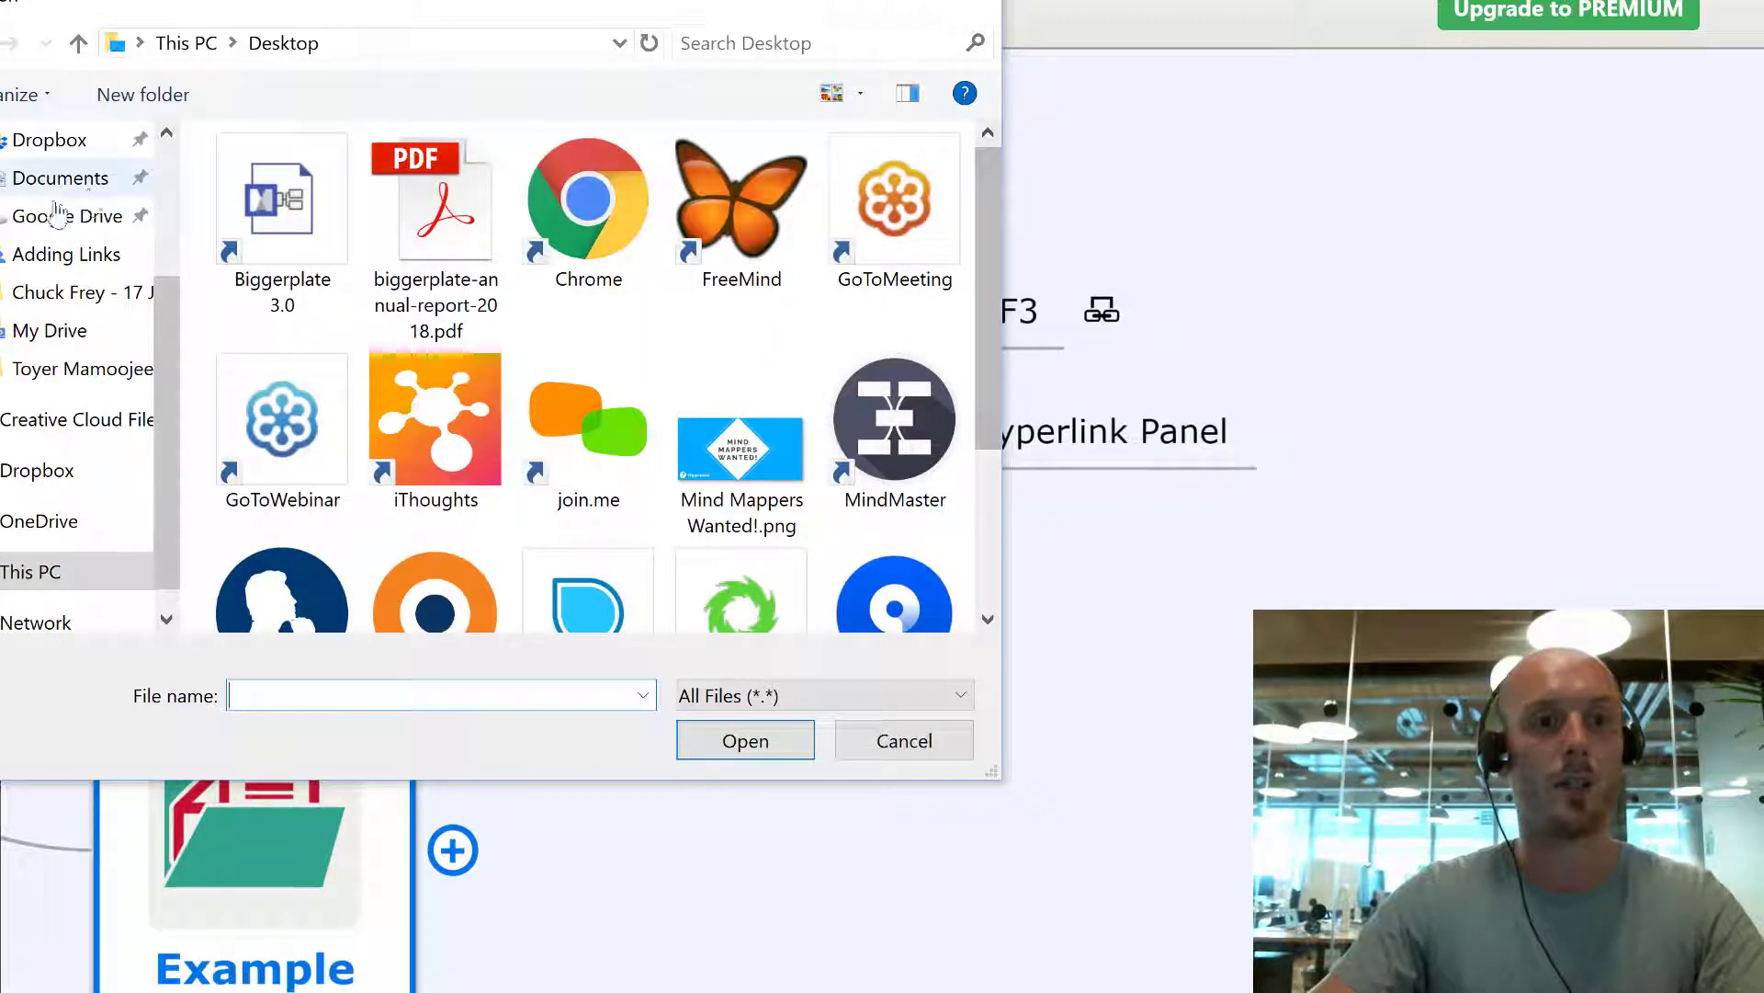
pyautogui.click(444, 223)
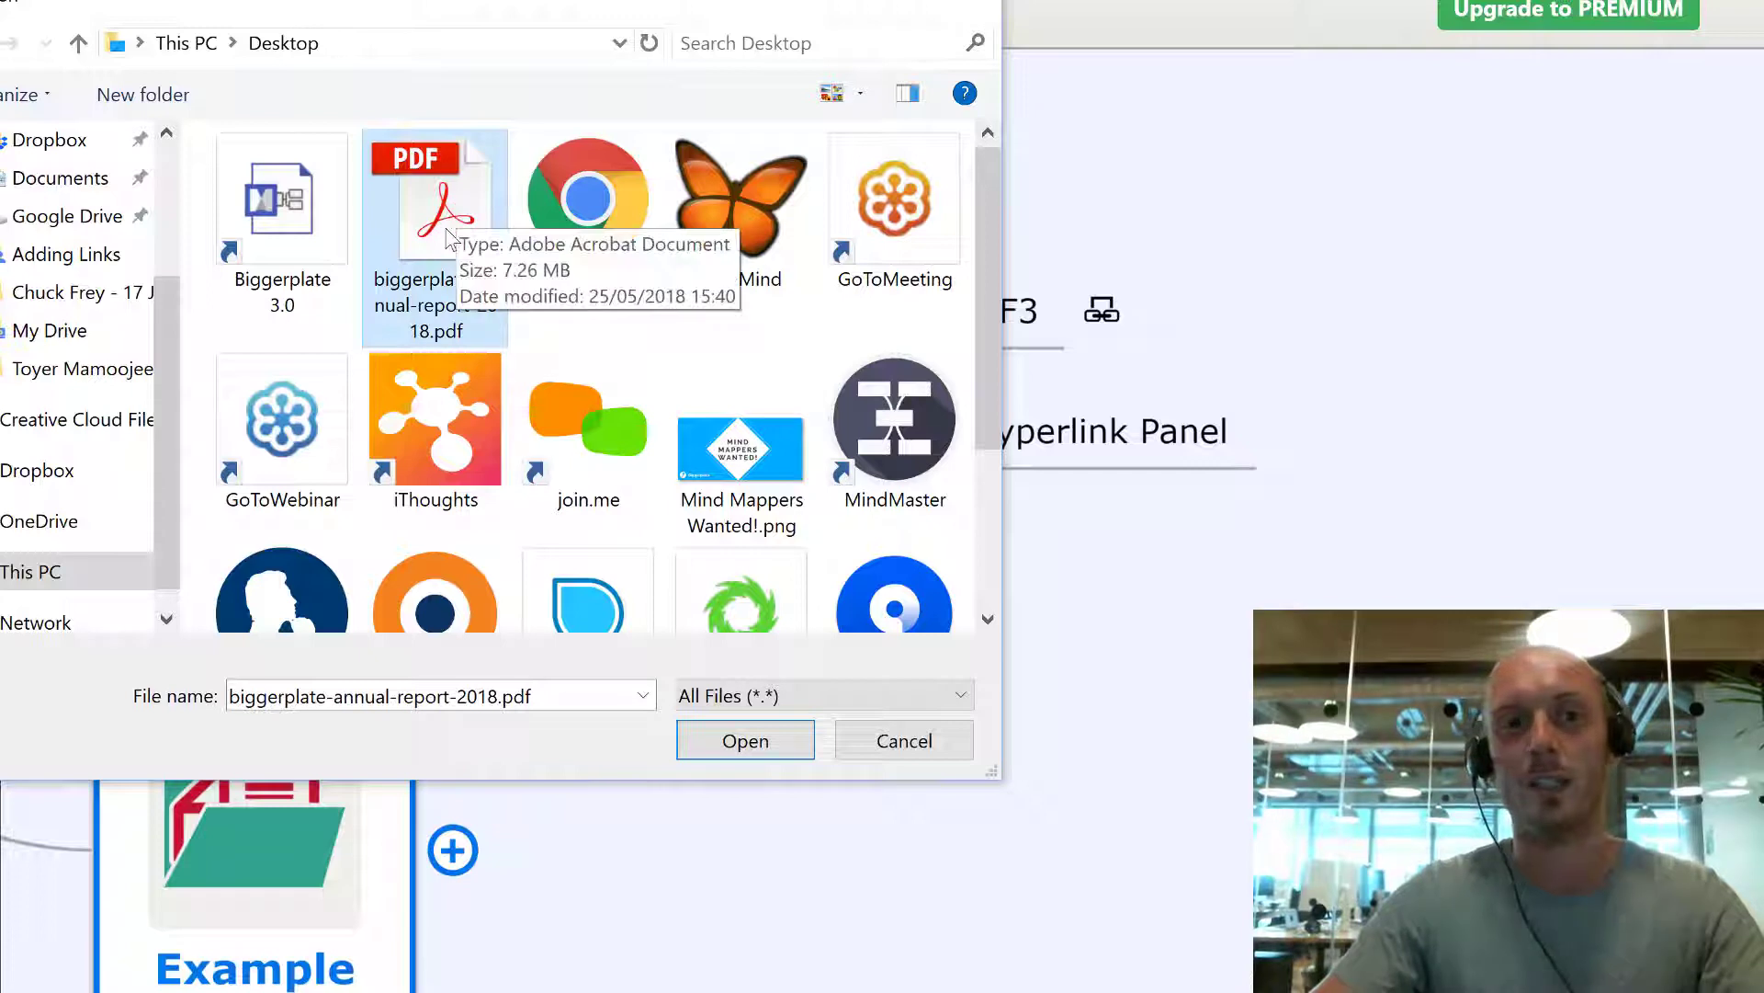
pyautogui.click(741, 740)
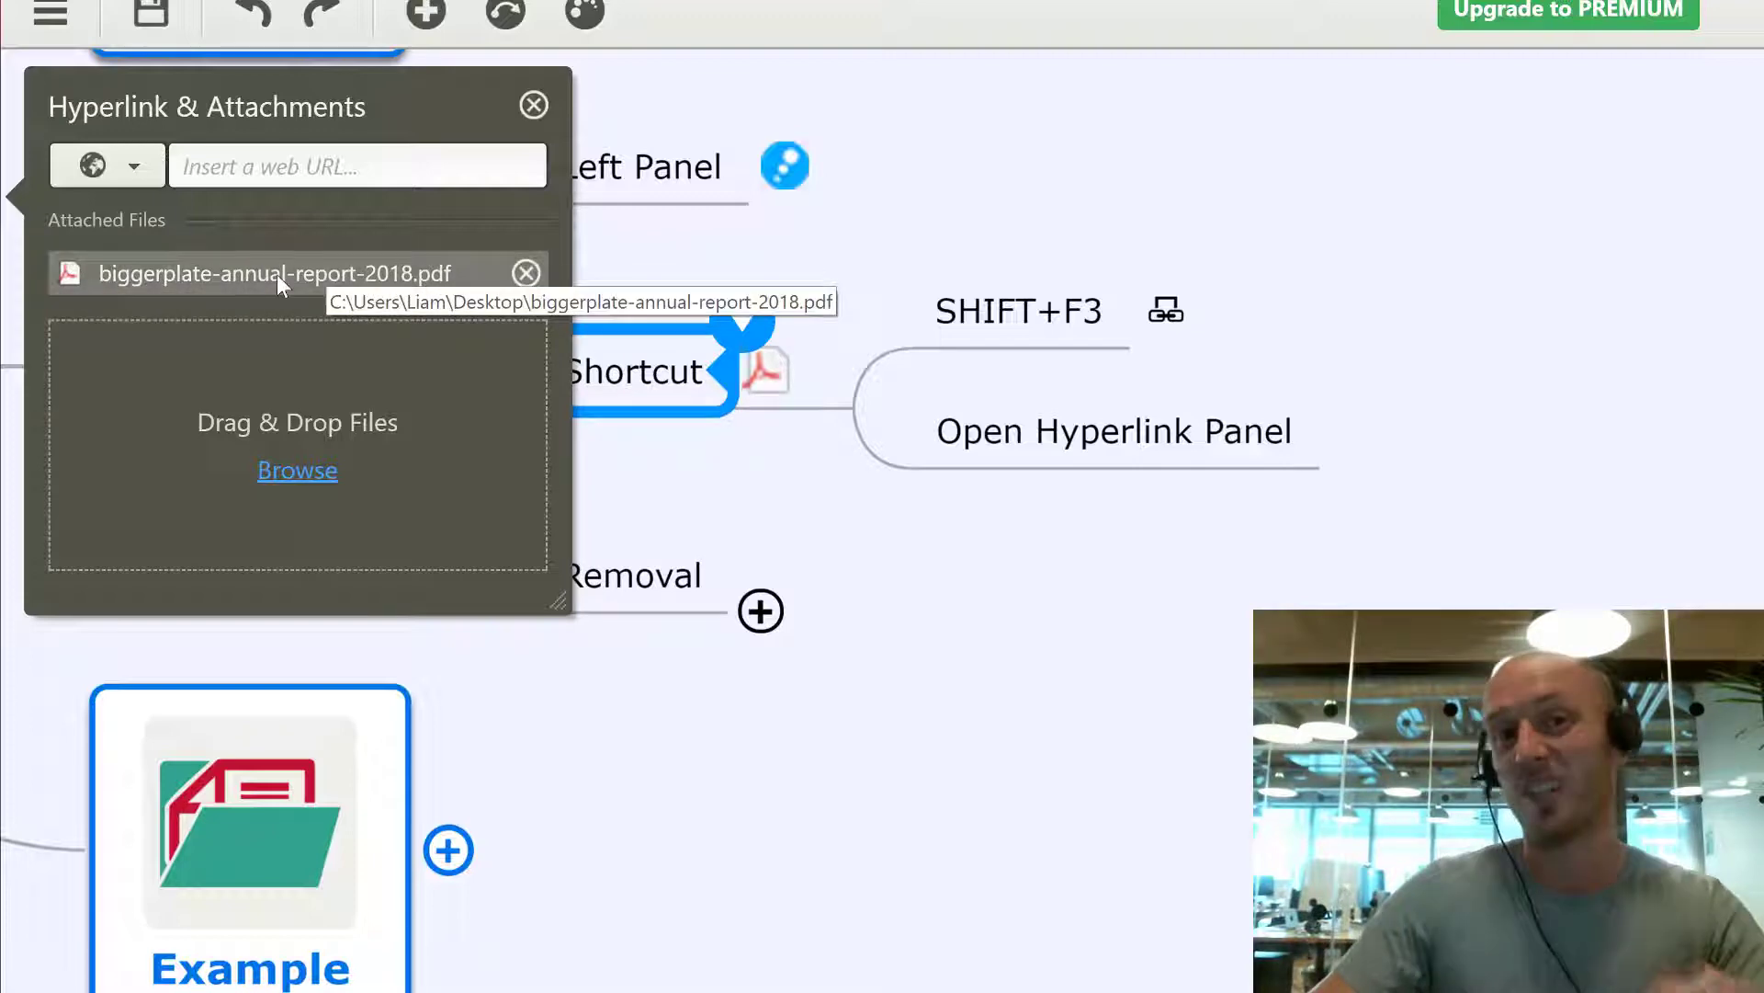
pyautogui.click(534, 107)
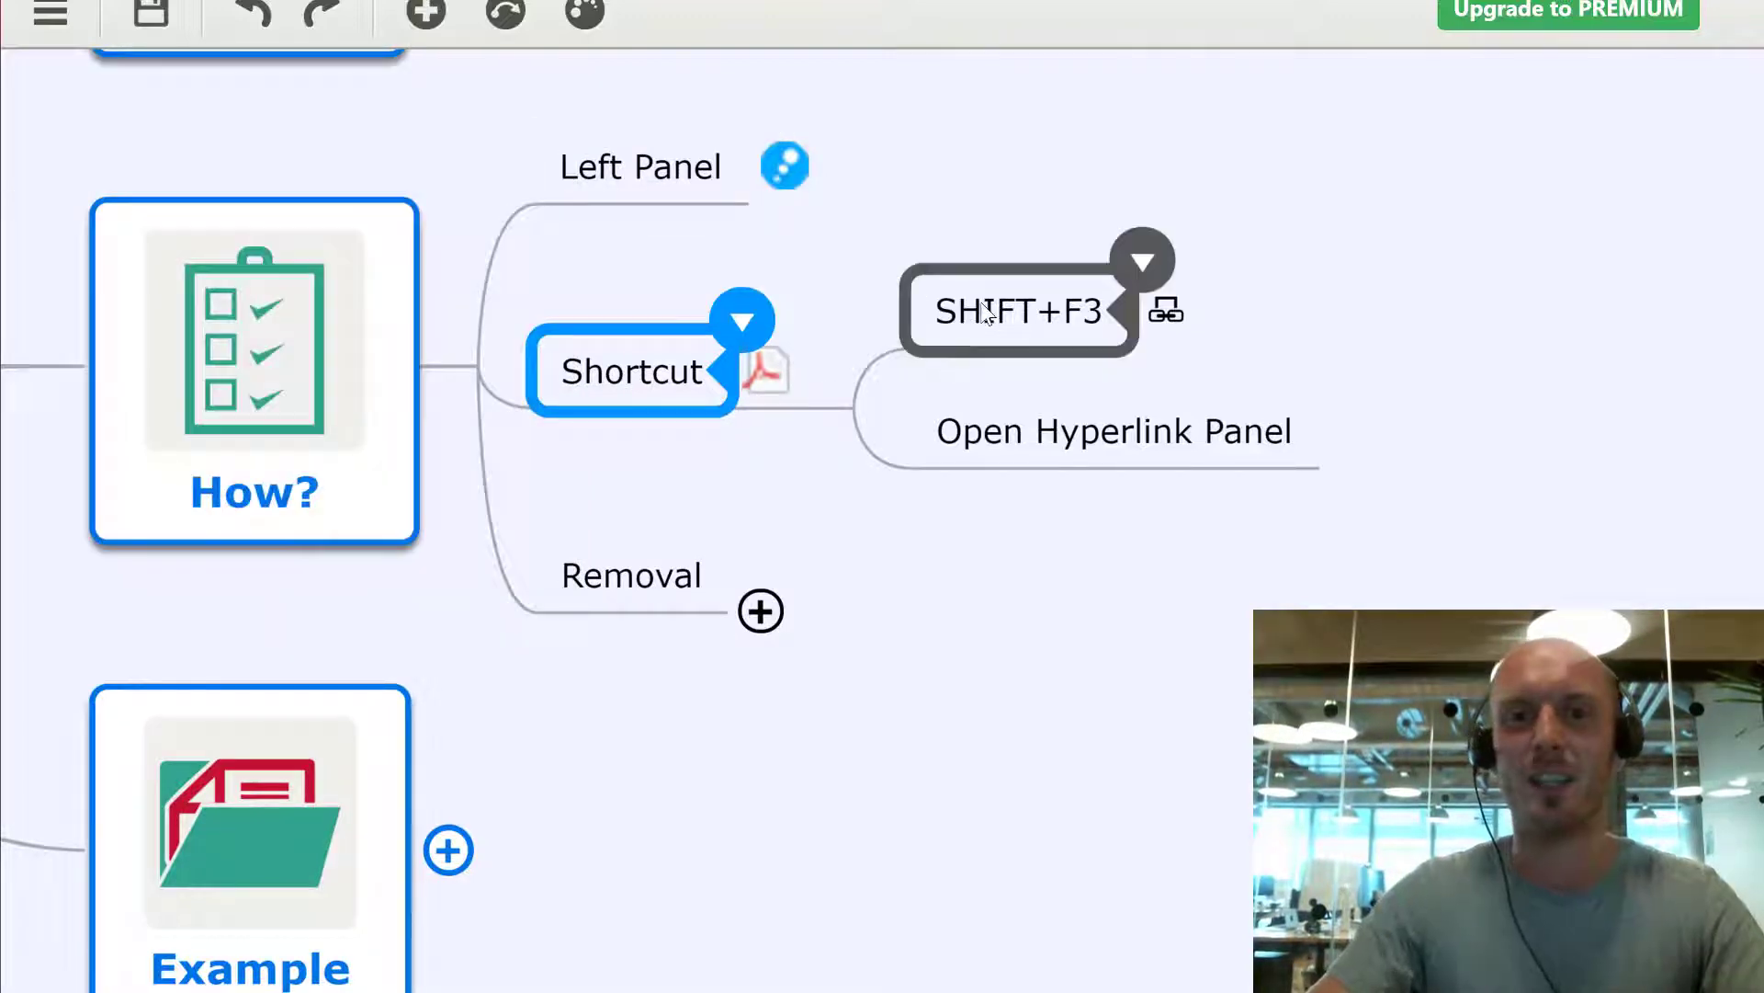
# Open the PDF report attached to the Shortcut topic, and close it to return to the mind map
pyautogui.click(769, 391)
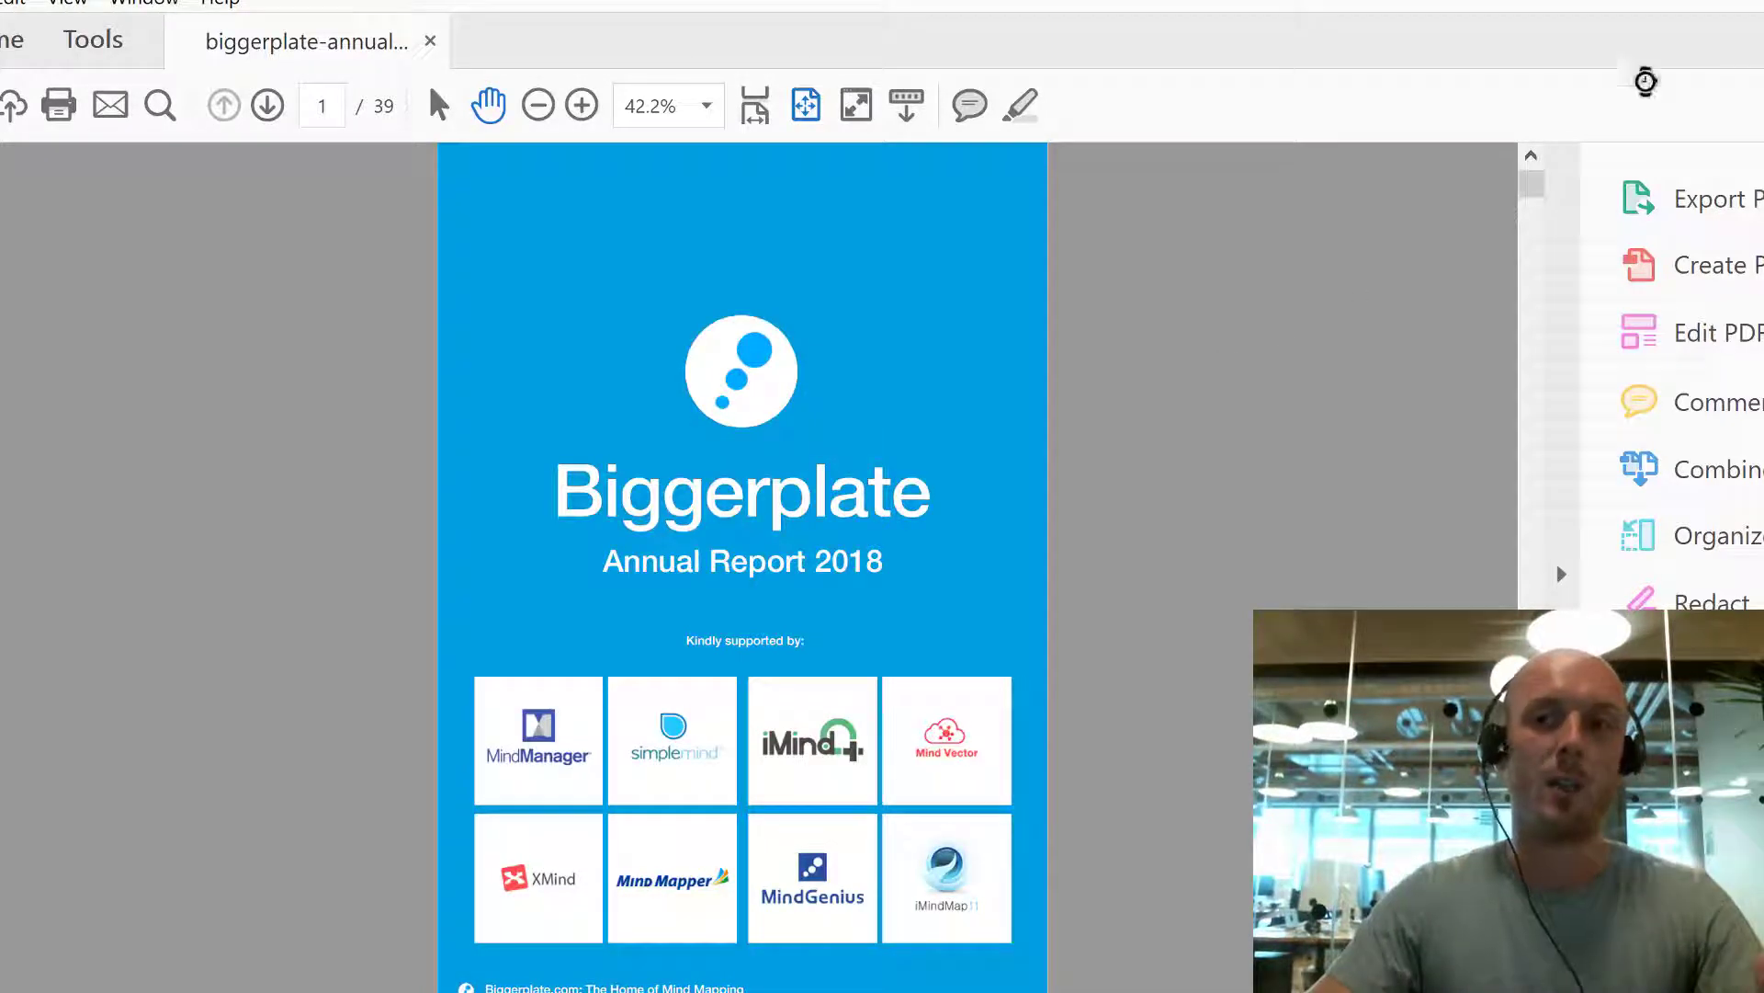
pyautogui.click(1763, 1)
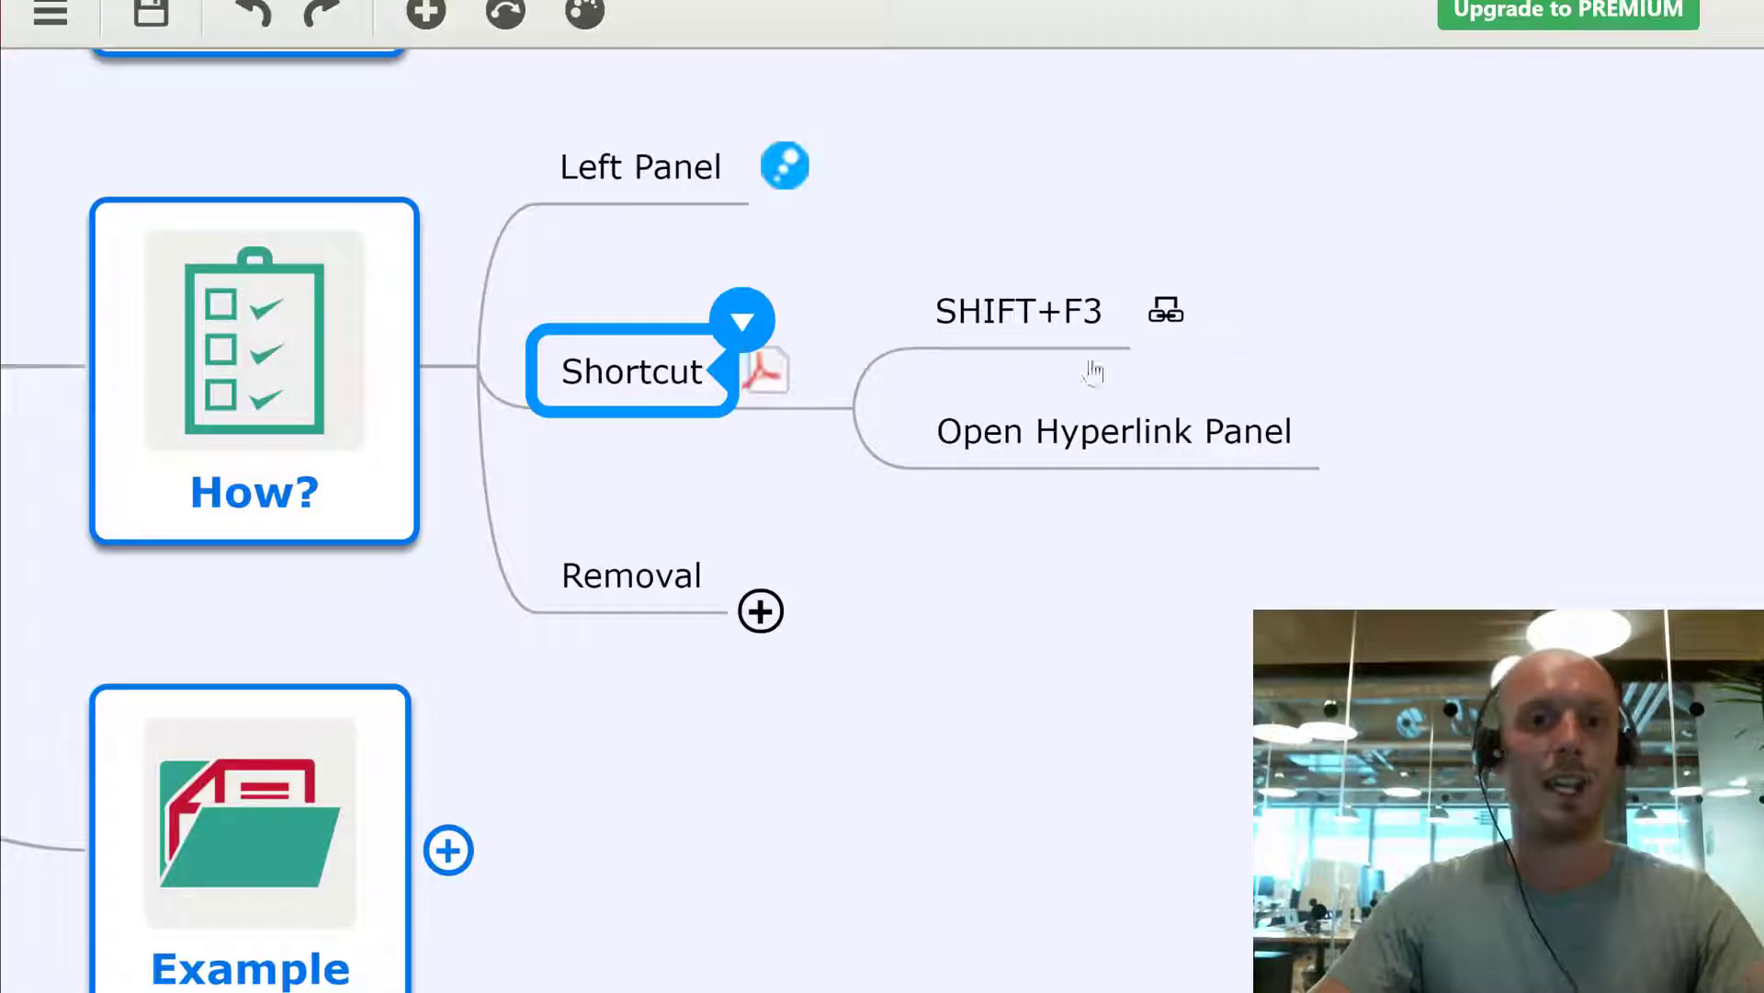
# Expand the Removal subtopic under "How?" and select its Open Panel subtopic
pyautogui.click(632, 164)
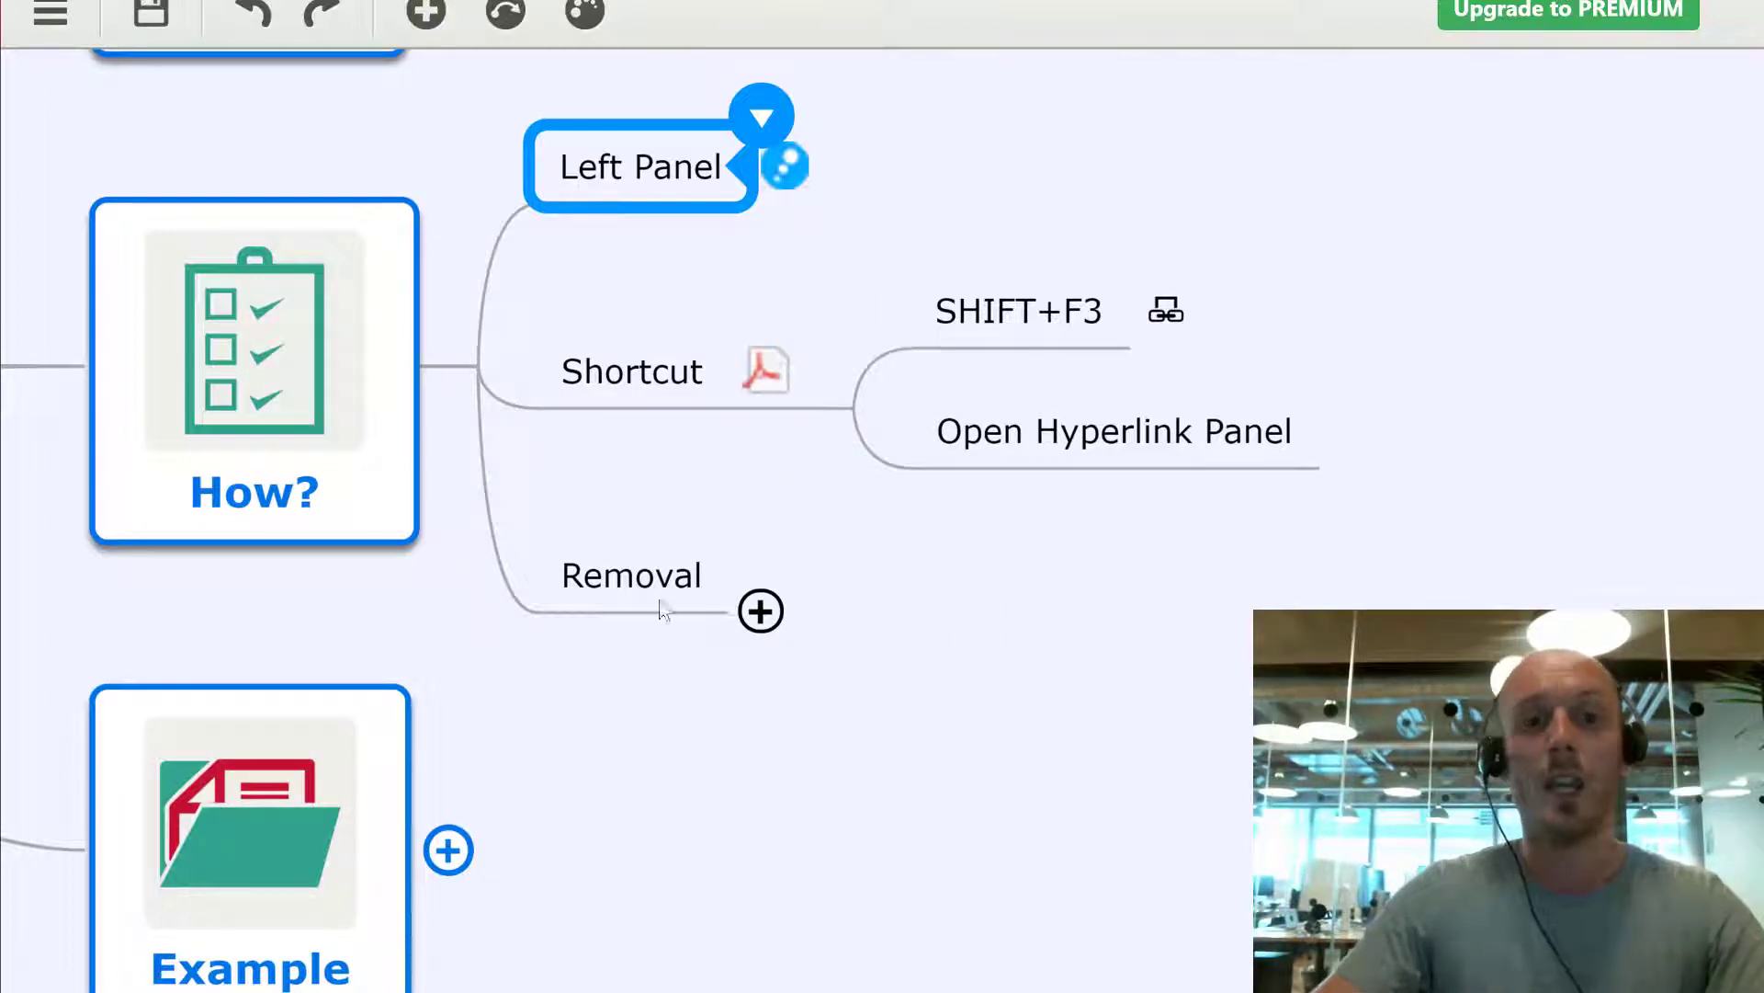
pyautogui.click(607, 593)
pyautogui.click(761, 611)
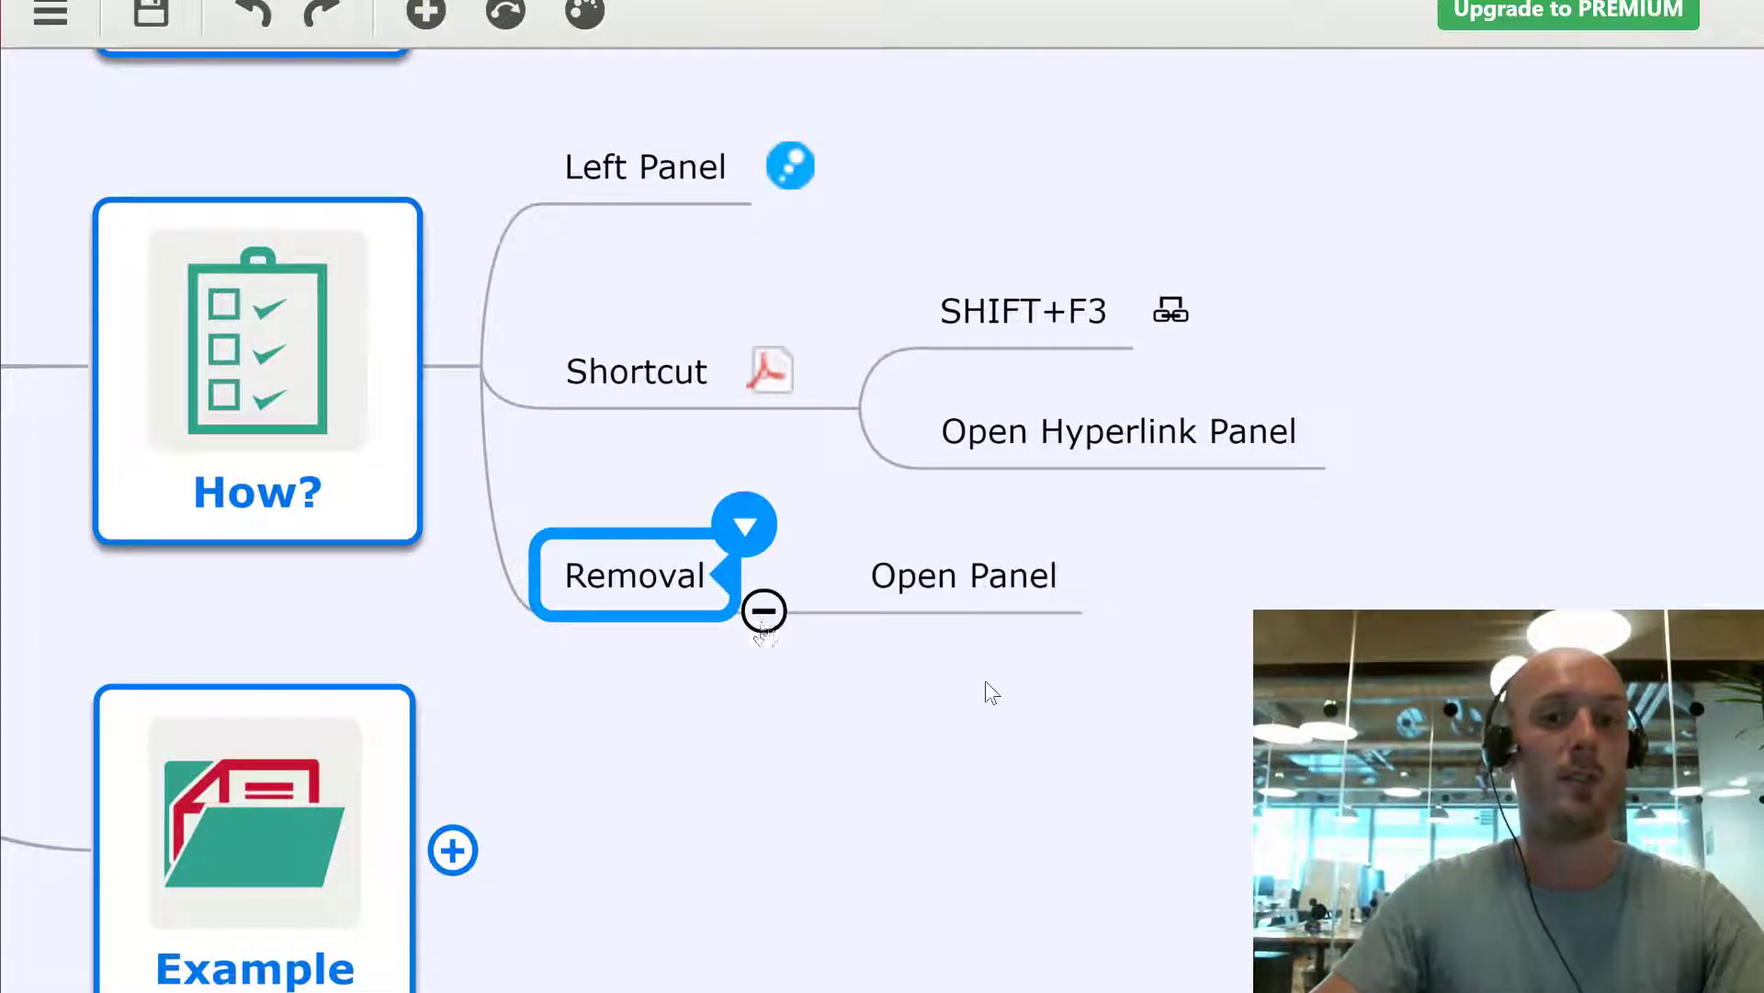
pyautogui.click(994, 581)
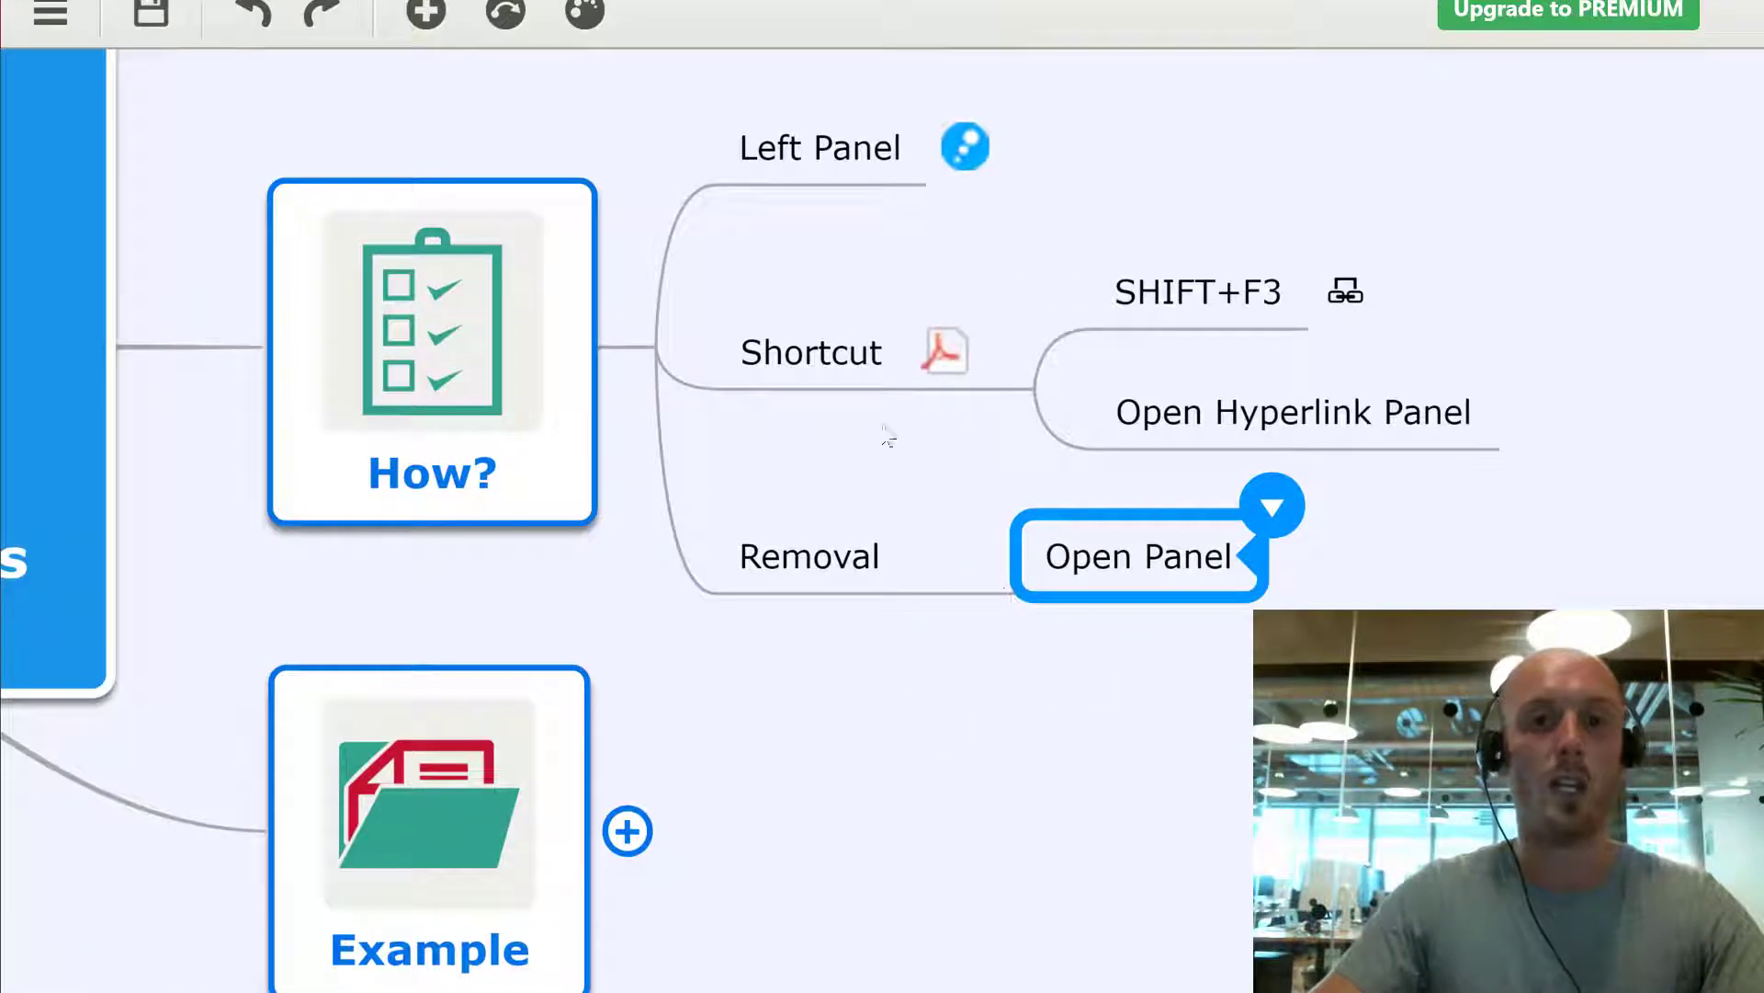
# Remove the biggerplate-annual-report-2018.pdf attachment from the Shortcut topic
pyautogui.click(818, 350)
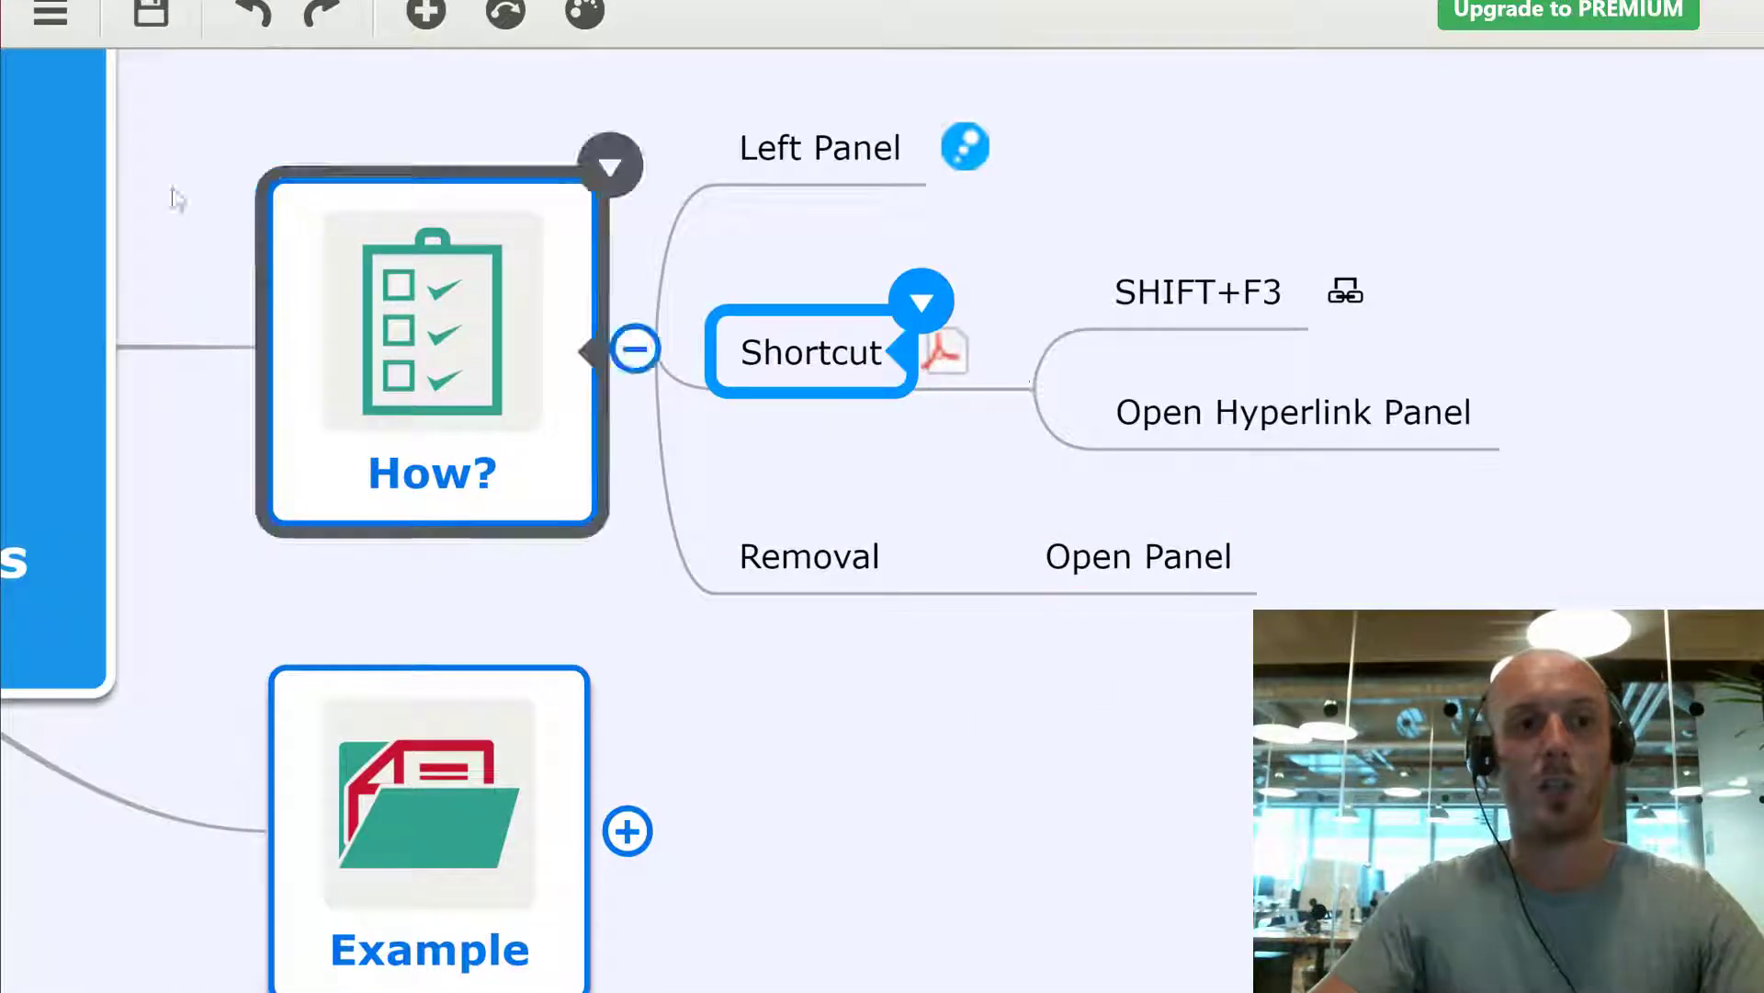
pyautogui.click(17, 195)
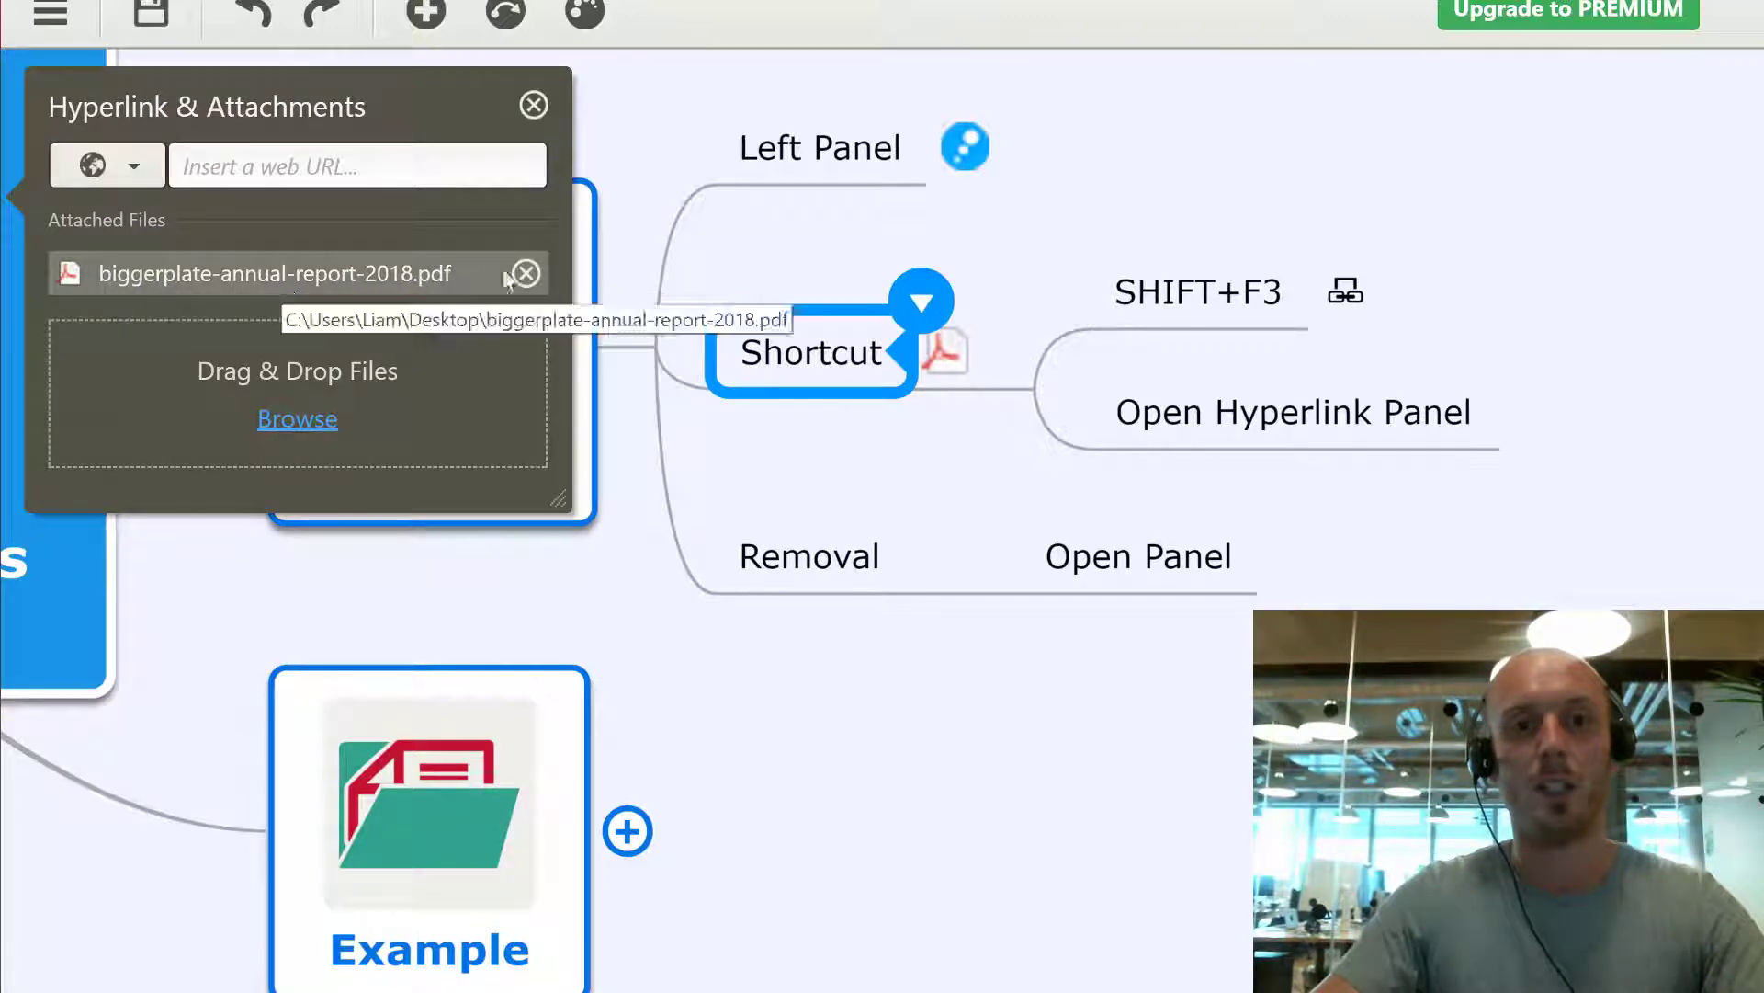
pyautogui.click(527, 275)
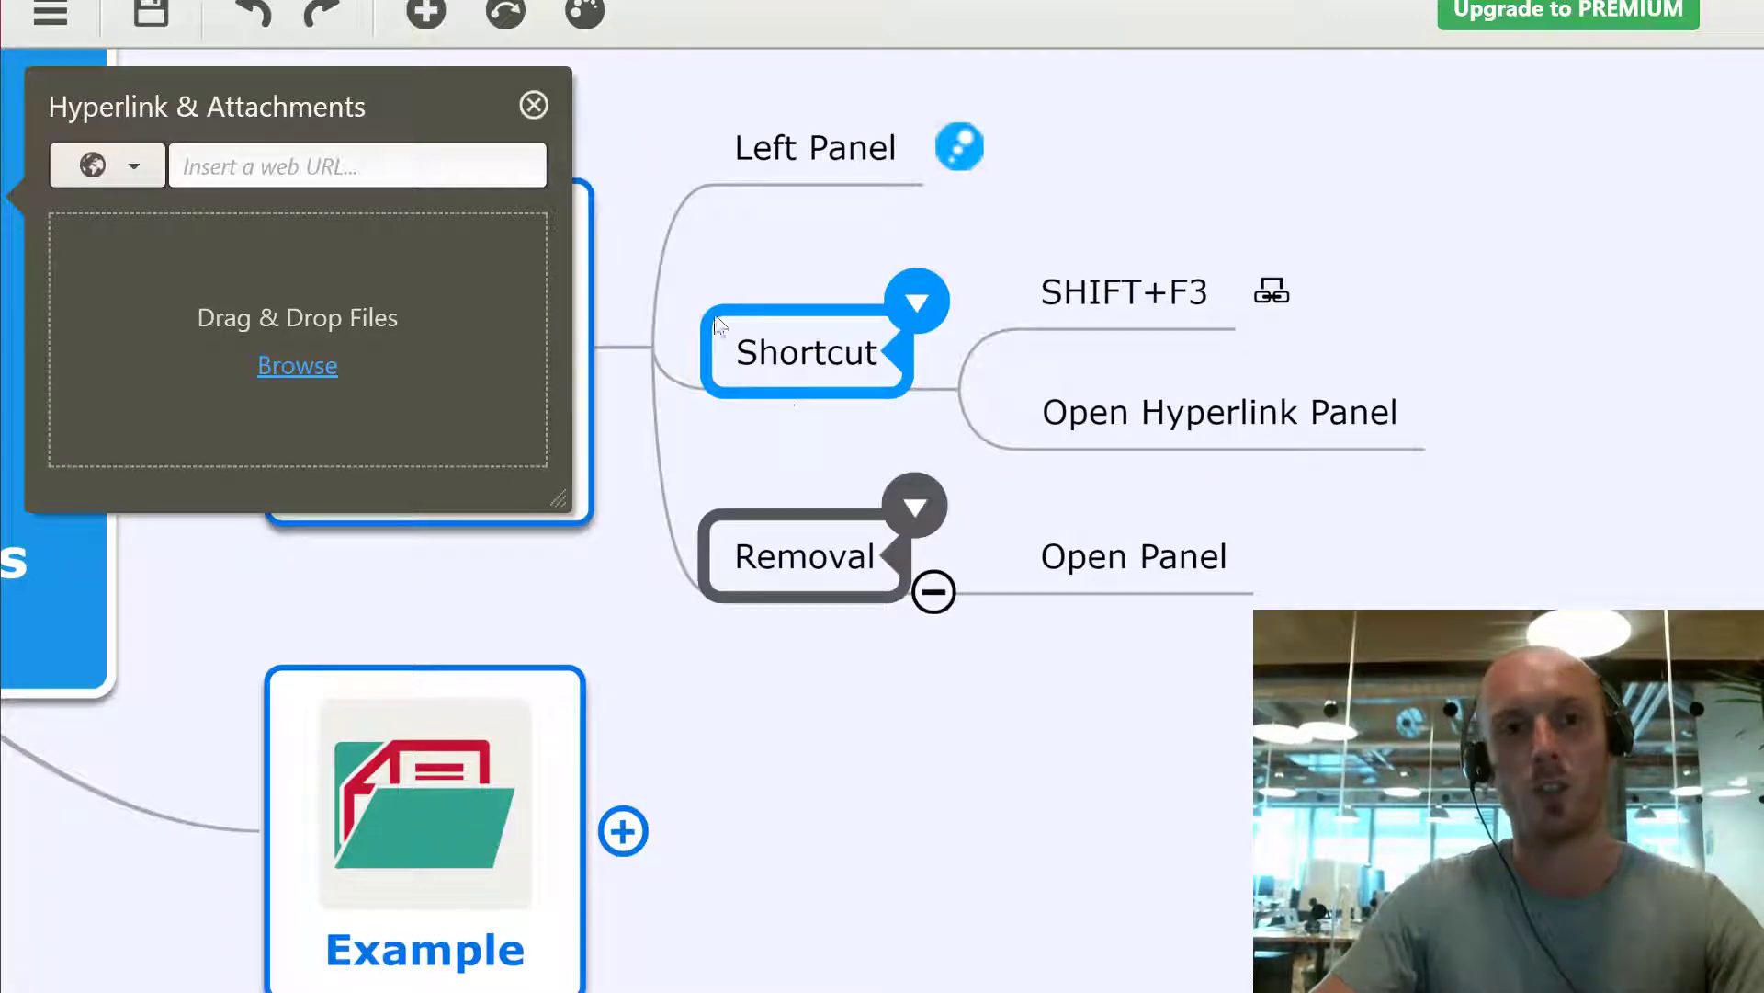
pyautogui.click(536, 107)
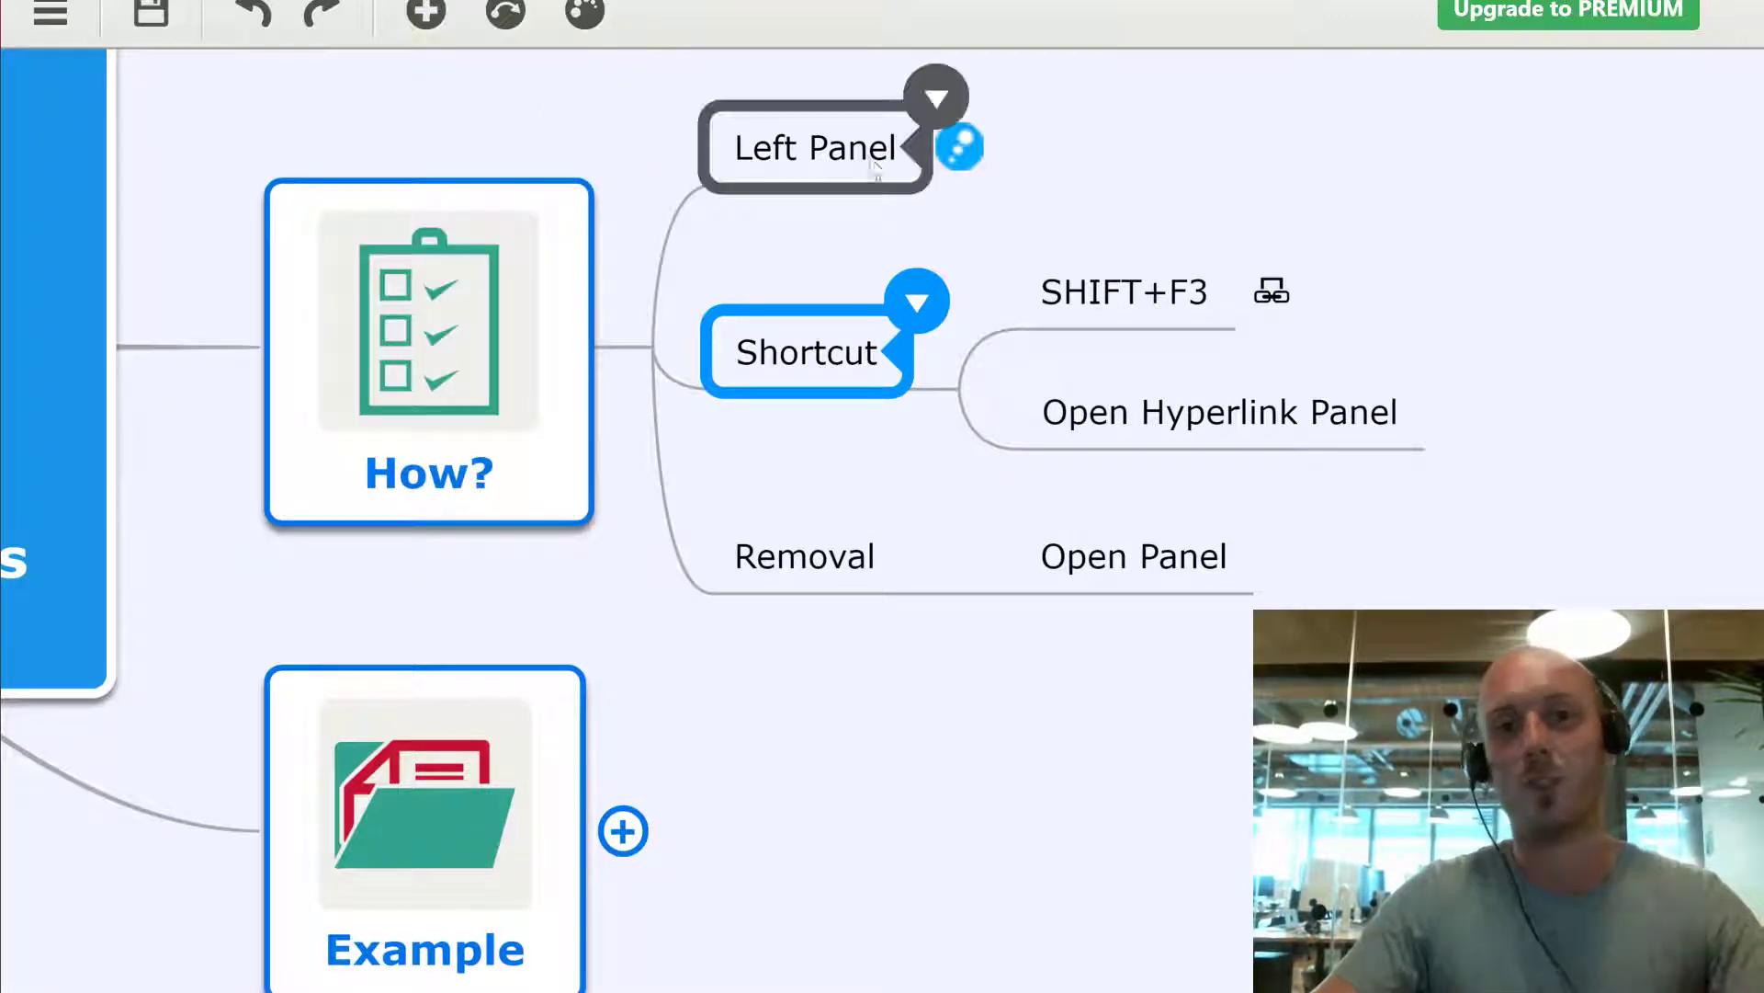
# Try to clear the topic link of the SHIFT+F3 subtopic by changing its link type to a web URL
pyautogui.click(1162, 313)
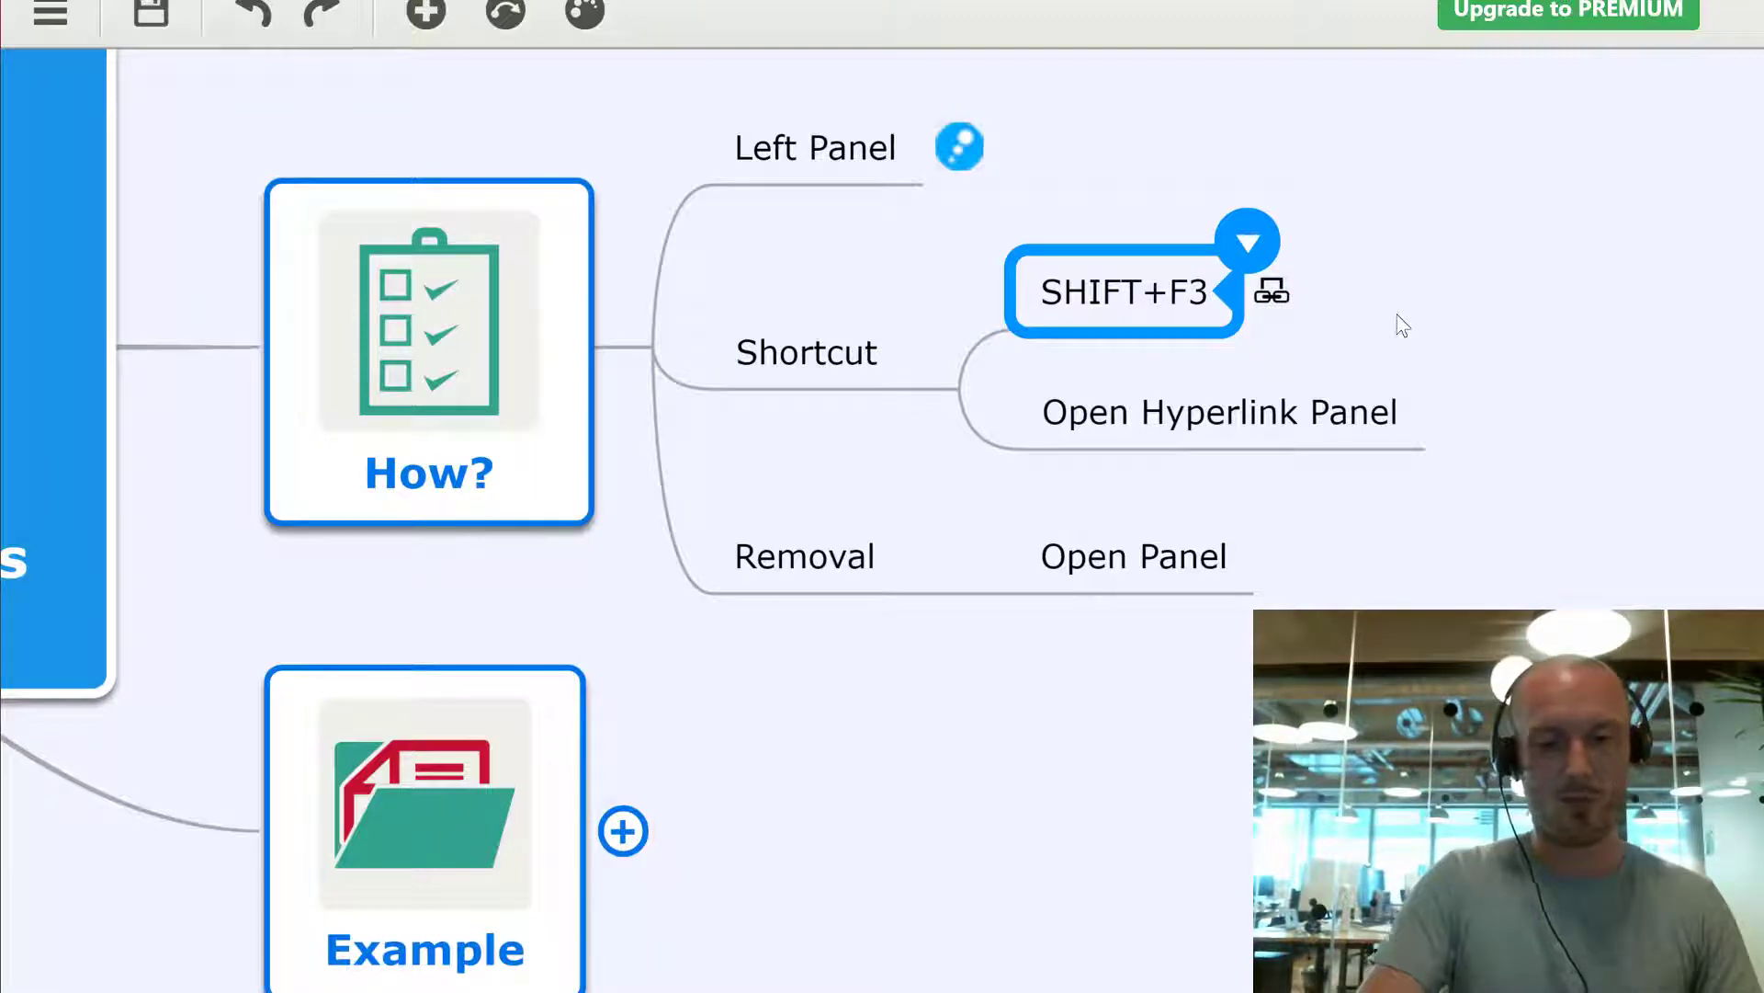
pyautogui.hotkey('shift', 'F3')
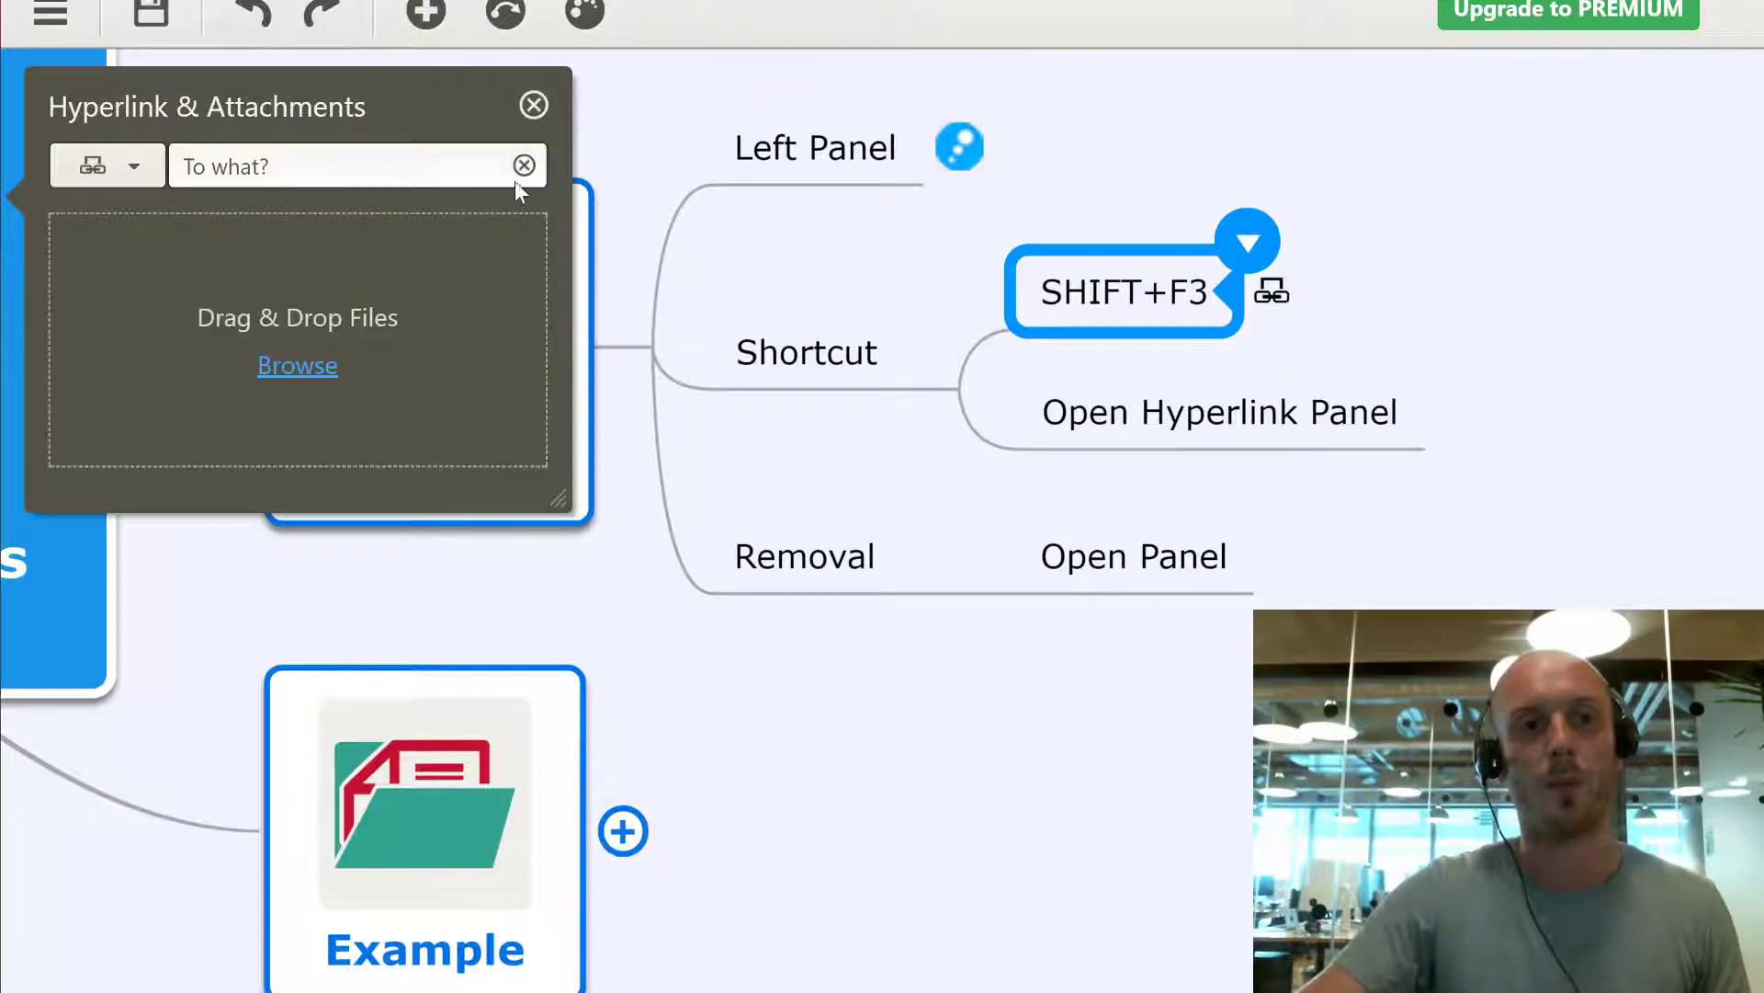
pyautogui.click(110, 179)
pyautogui.click(276, 224)
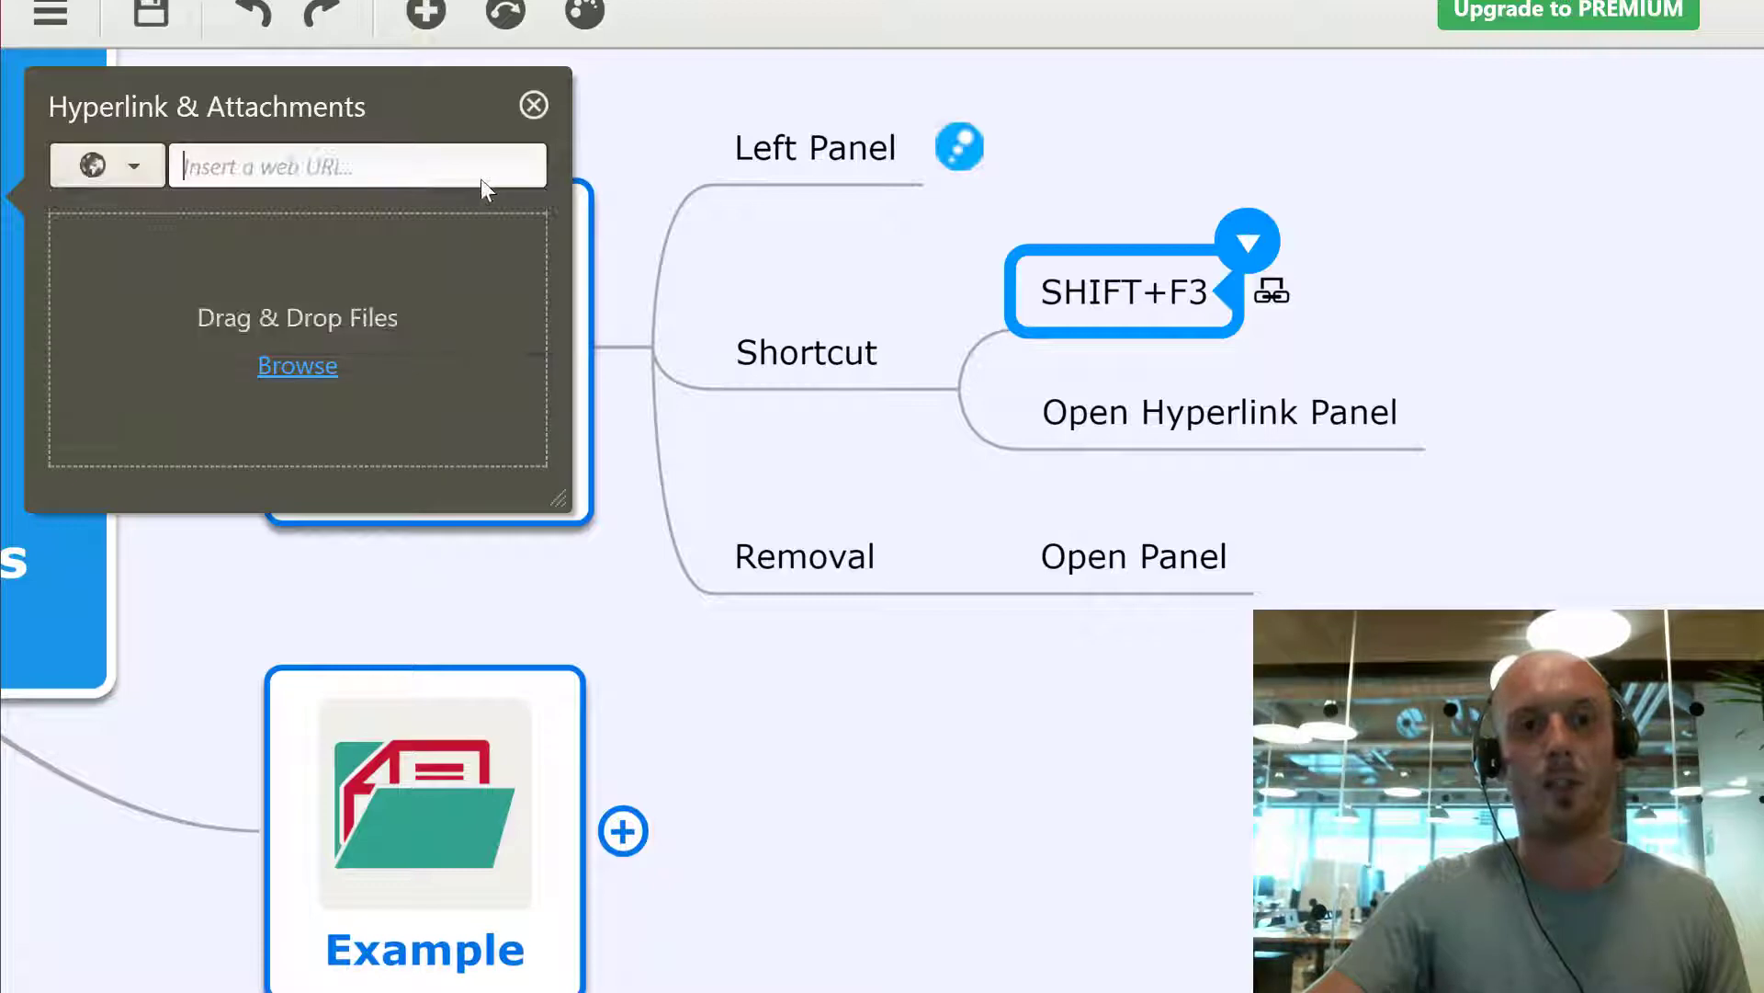
pyautogui.click(533, 105)
# Collapse the "How?" branch and expand the Example branch
pyautogui.click(864, 340)
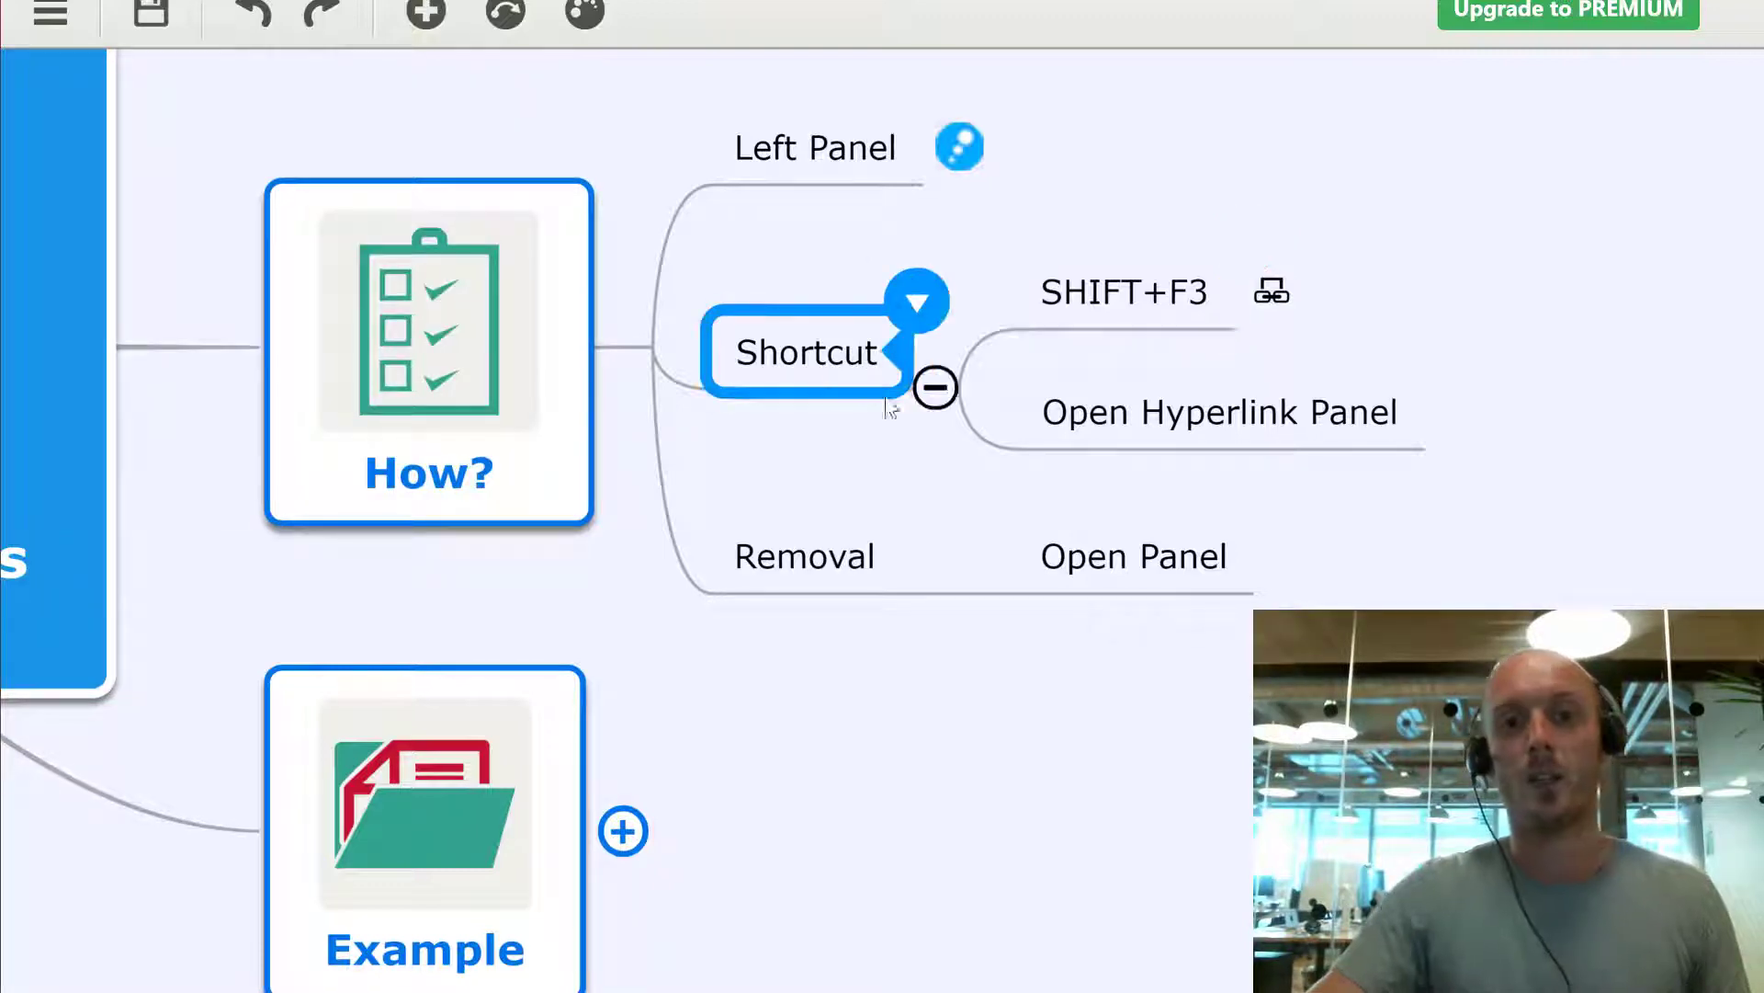
pyautogui.click(1192, 444)
pyautogui.click(878, 559)
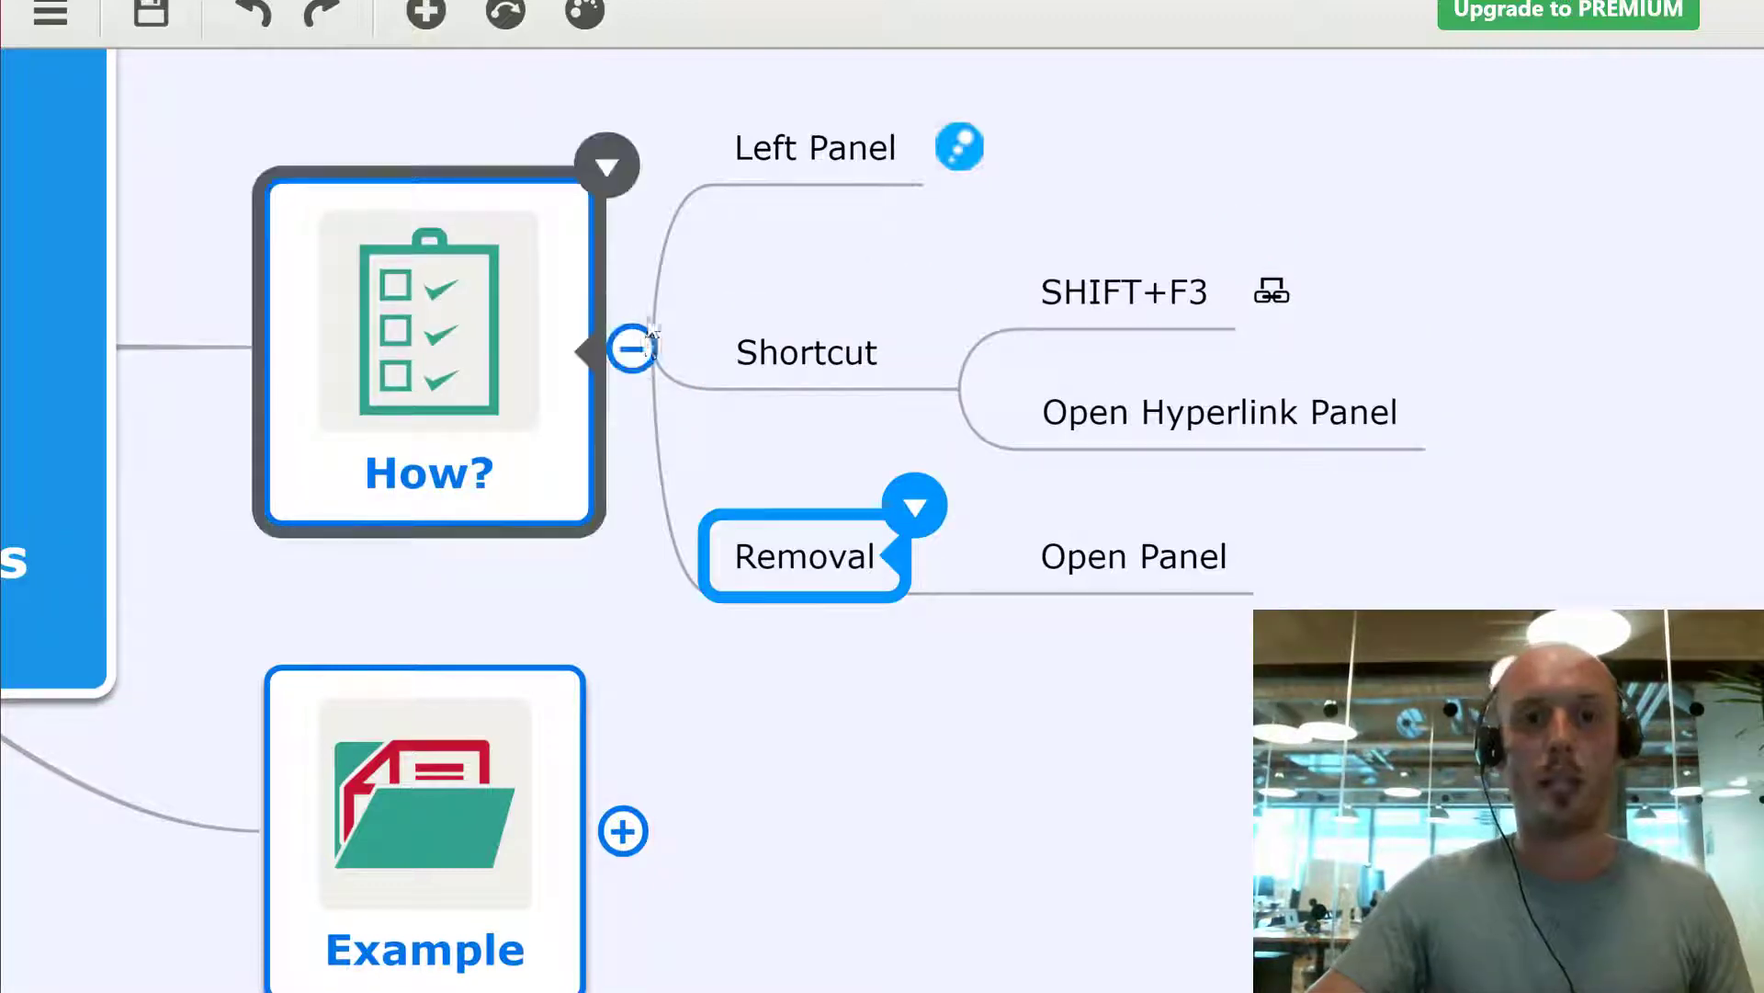
pyautogui.click(631, 350)
pyautogui.click(536, 788)
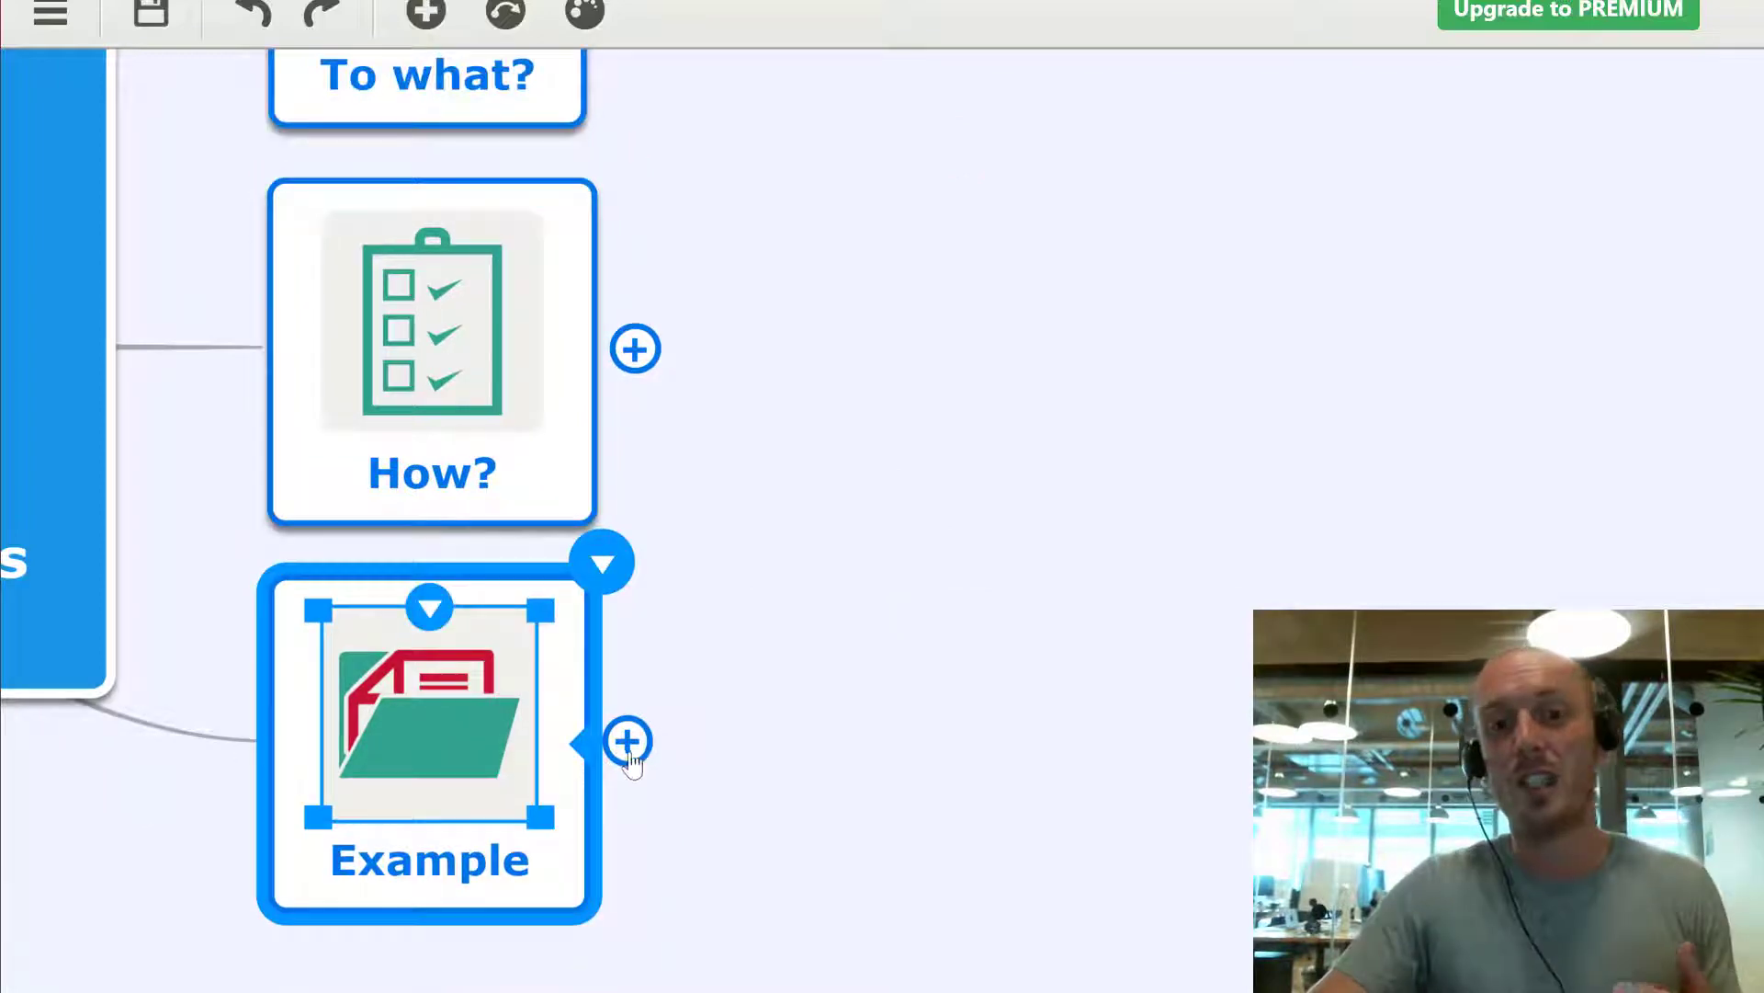
pyautogui.click(642, 749)
# Expand the Market Research topic under Example and its Competitors subtopic
pyautogui.click(897, 768)
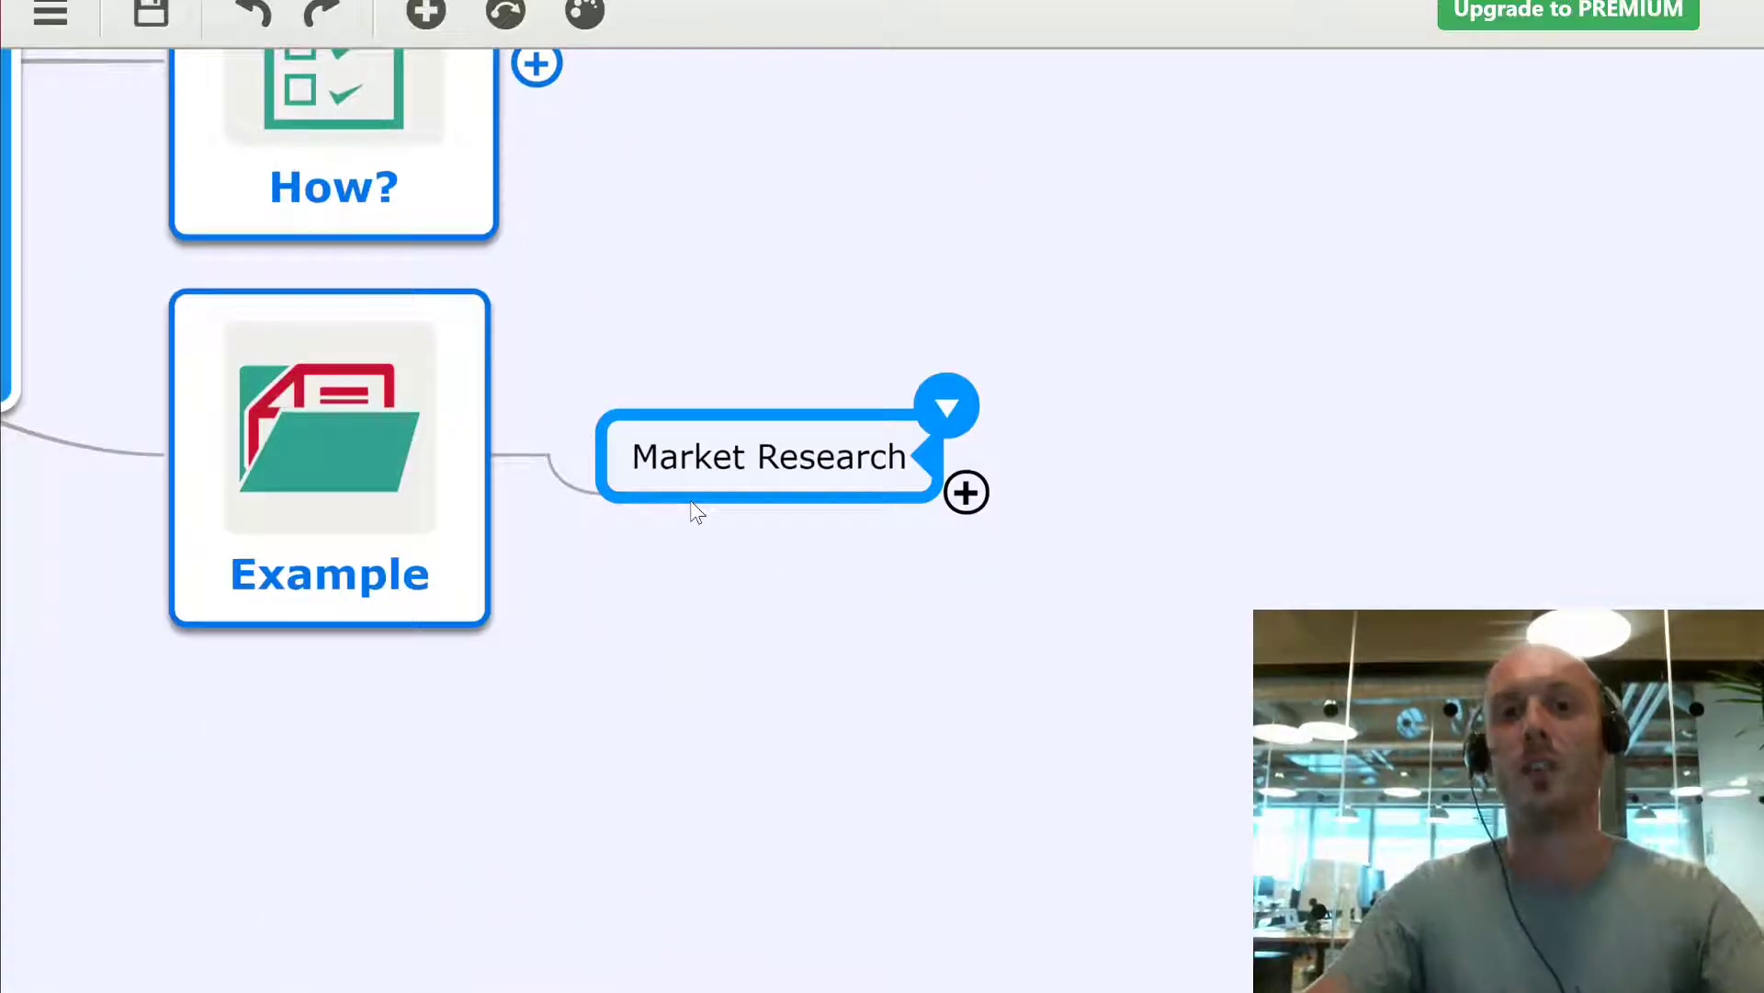
pyautogui.click(965, 493)
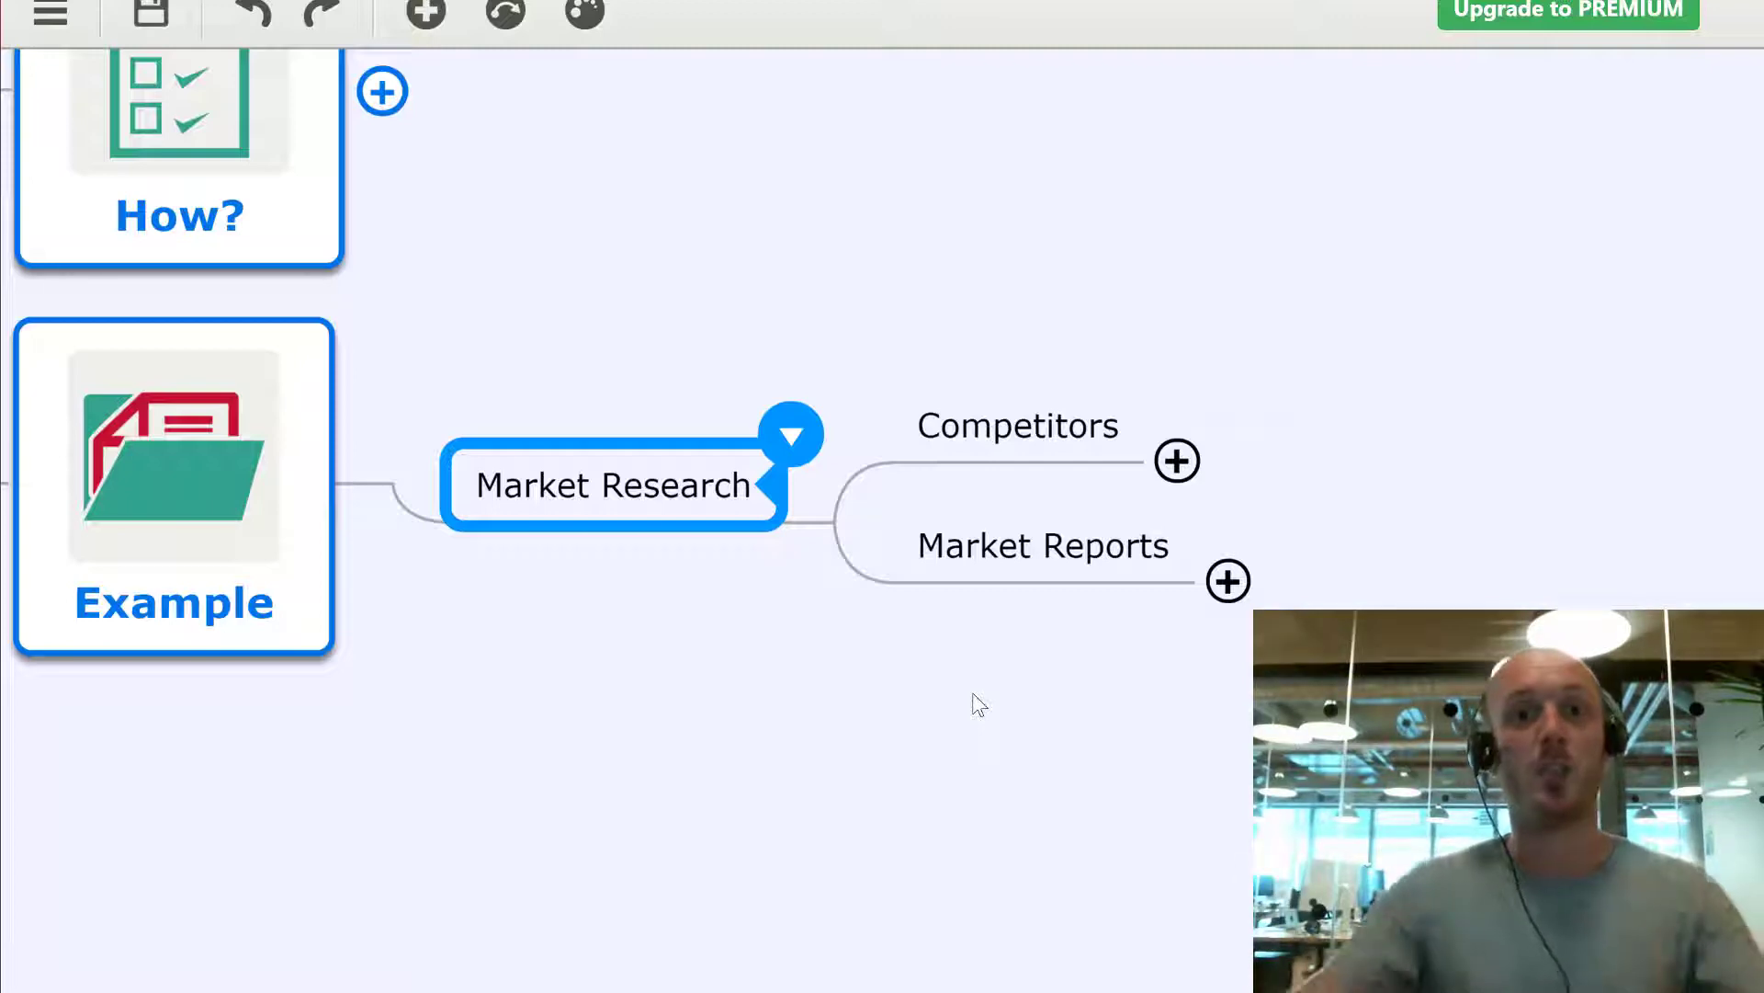
pyautogui.click(1011, 404)
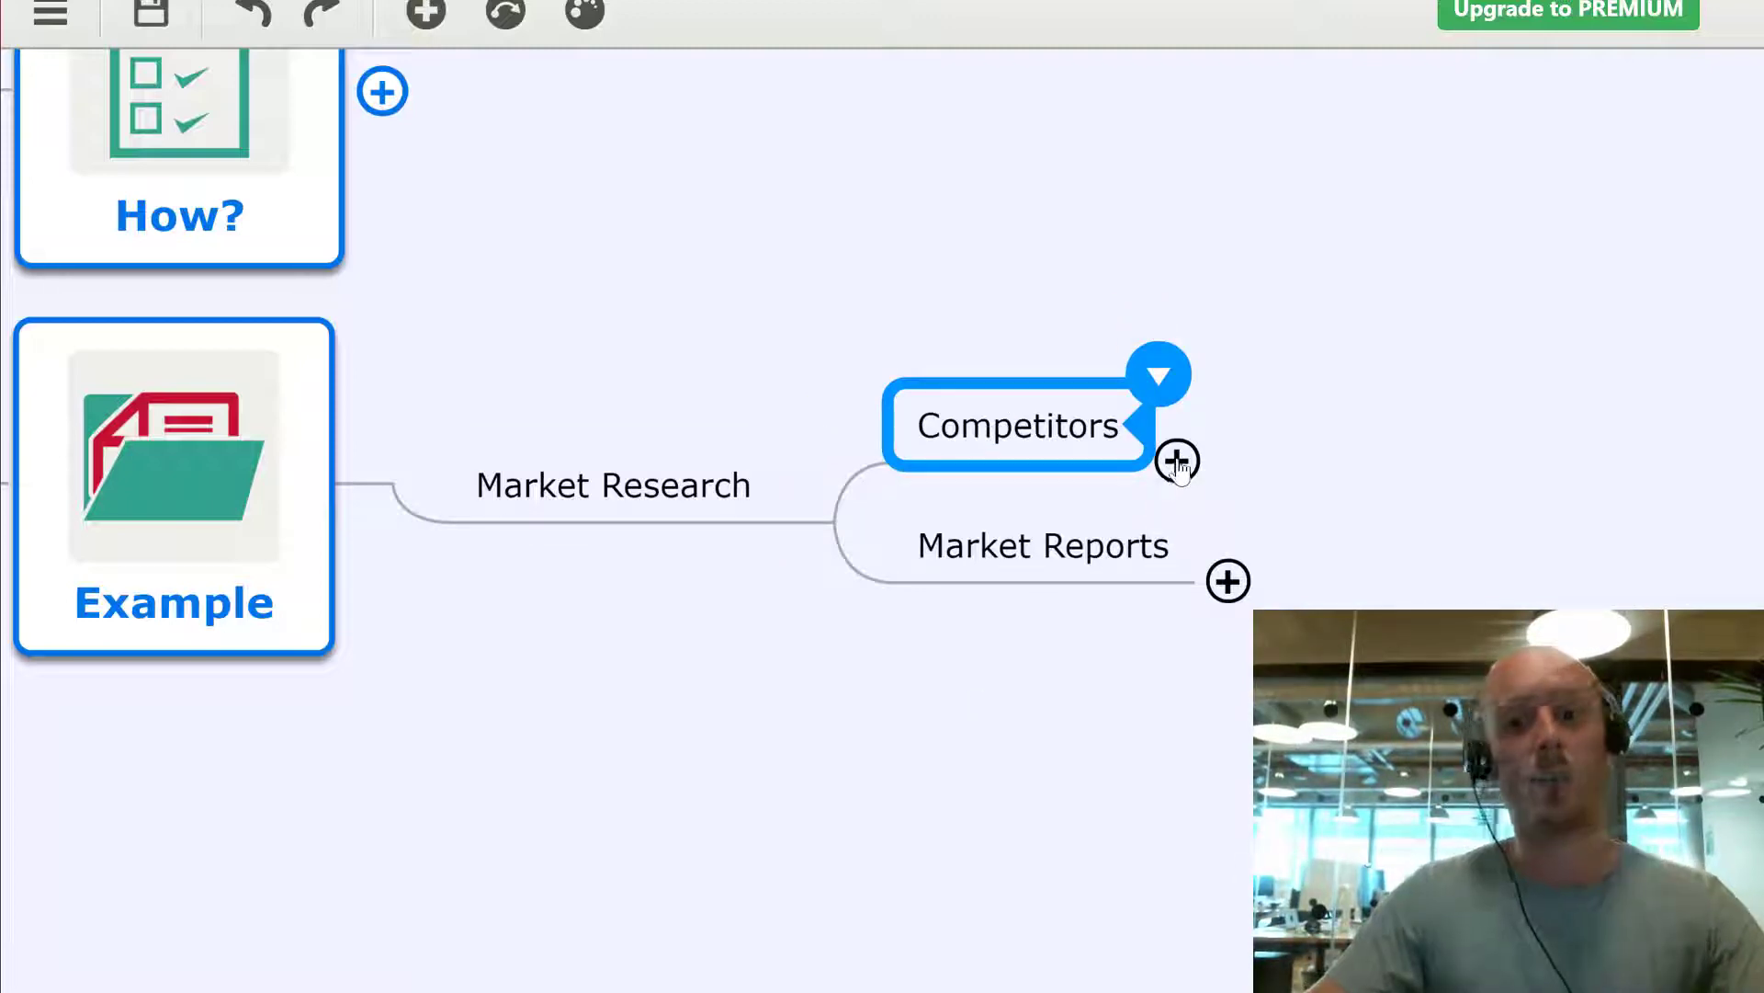
pyautogui.click(1178, 460)
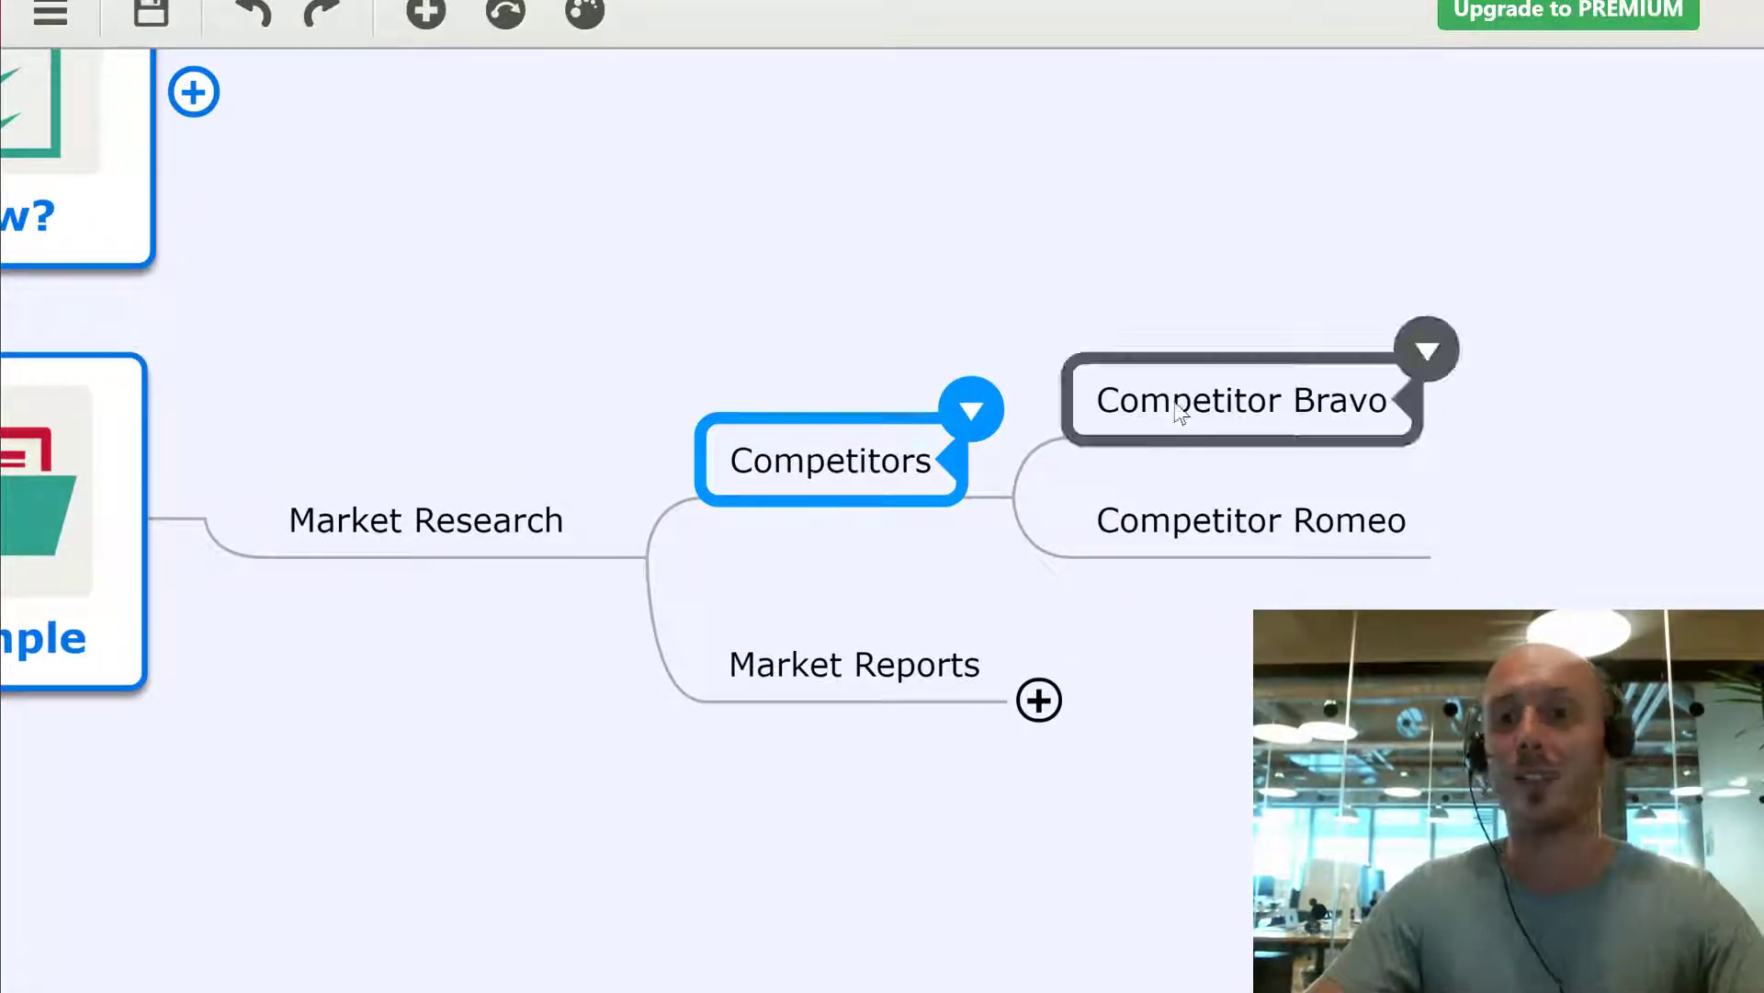
pyautogui.click(1225, 403)
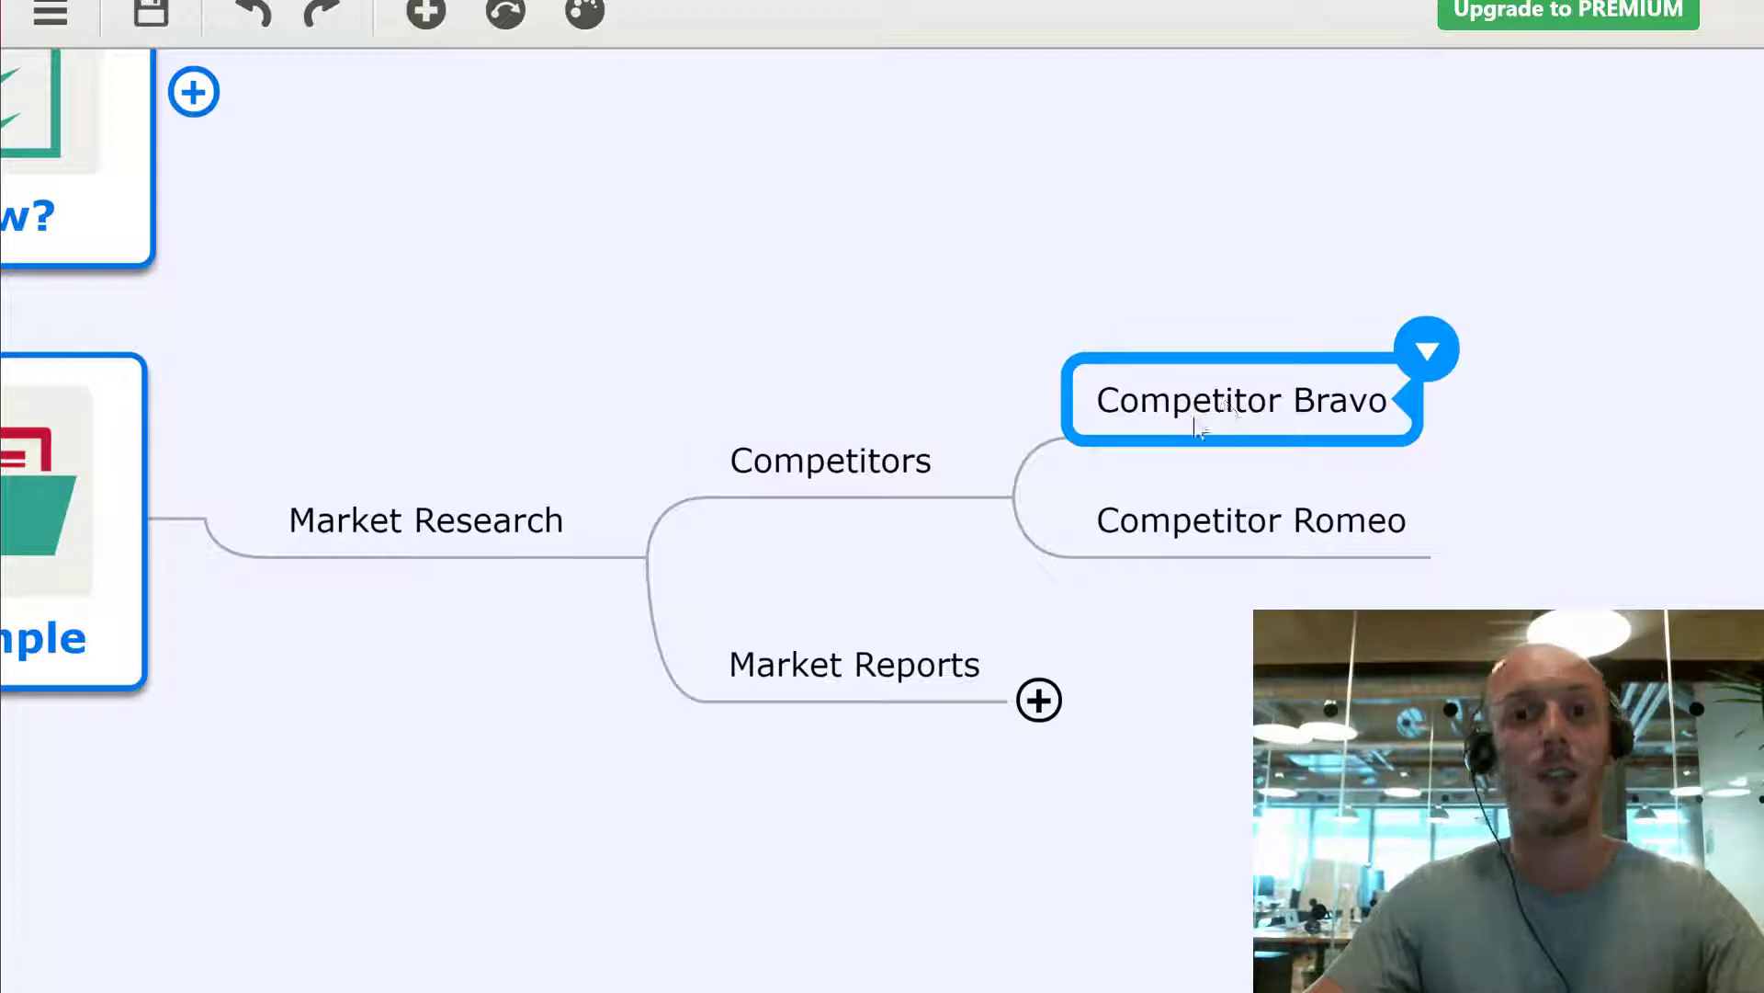
pyautogui.click(57, 76)
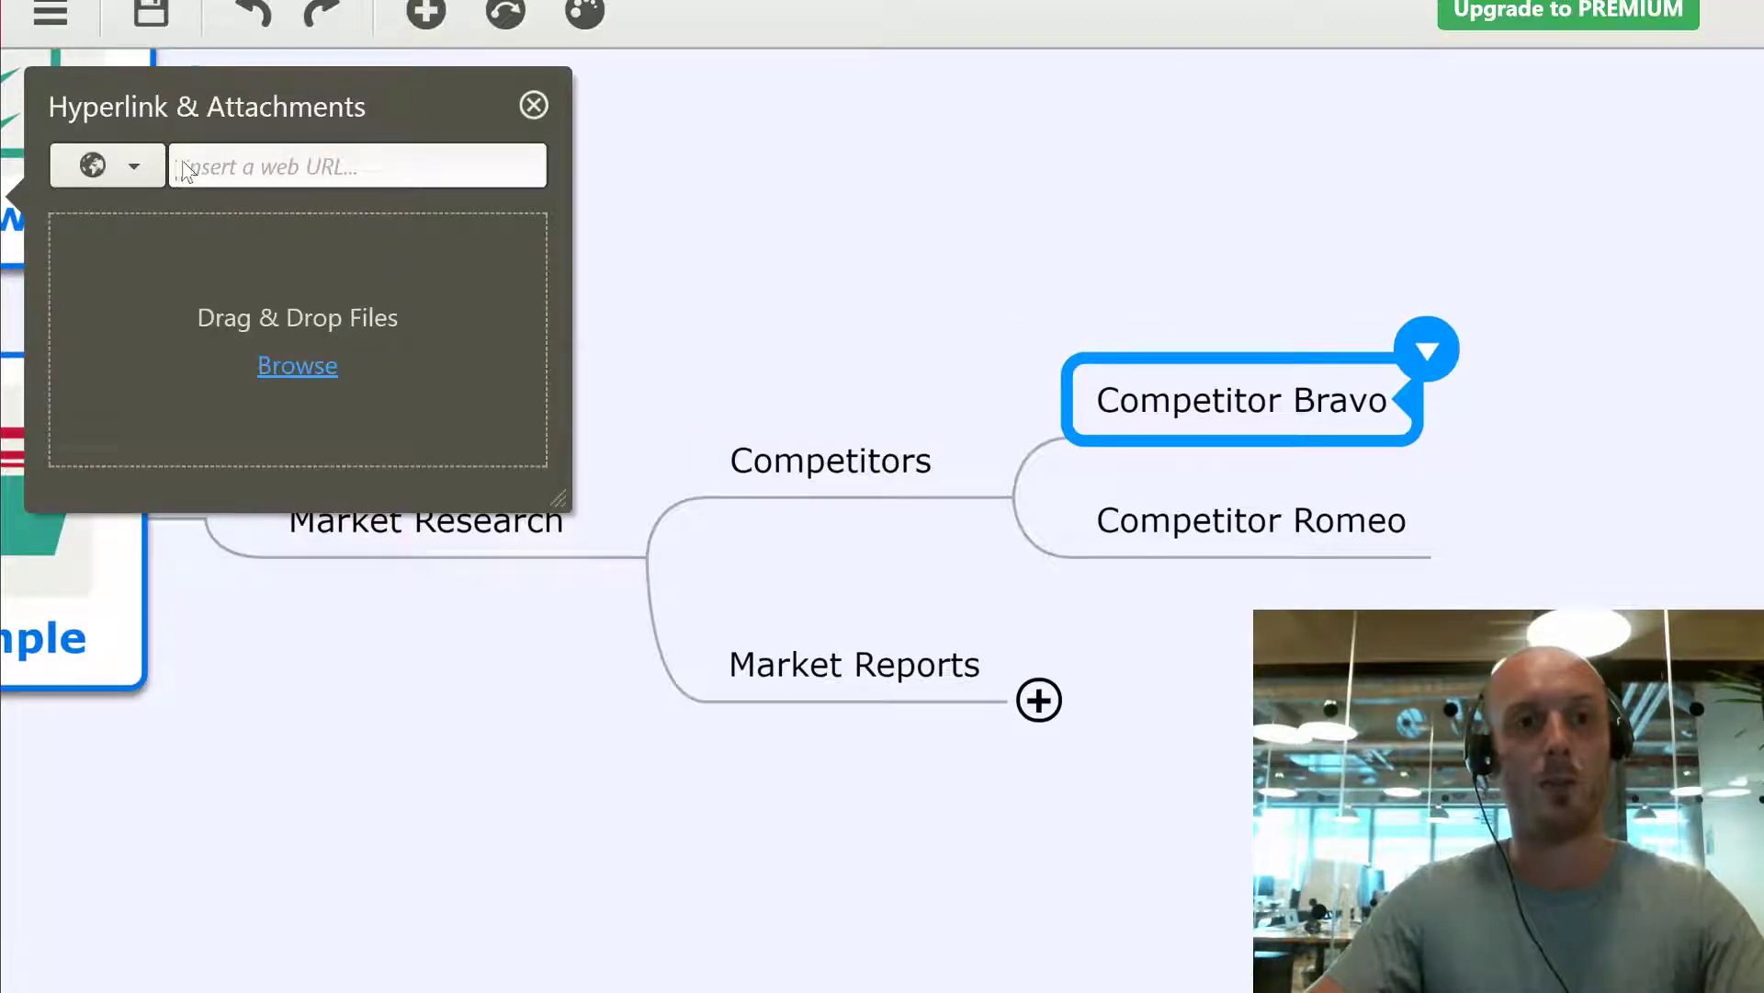
pyautogui.write('www')
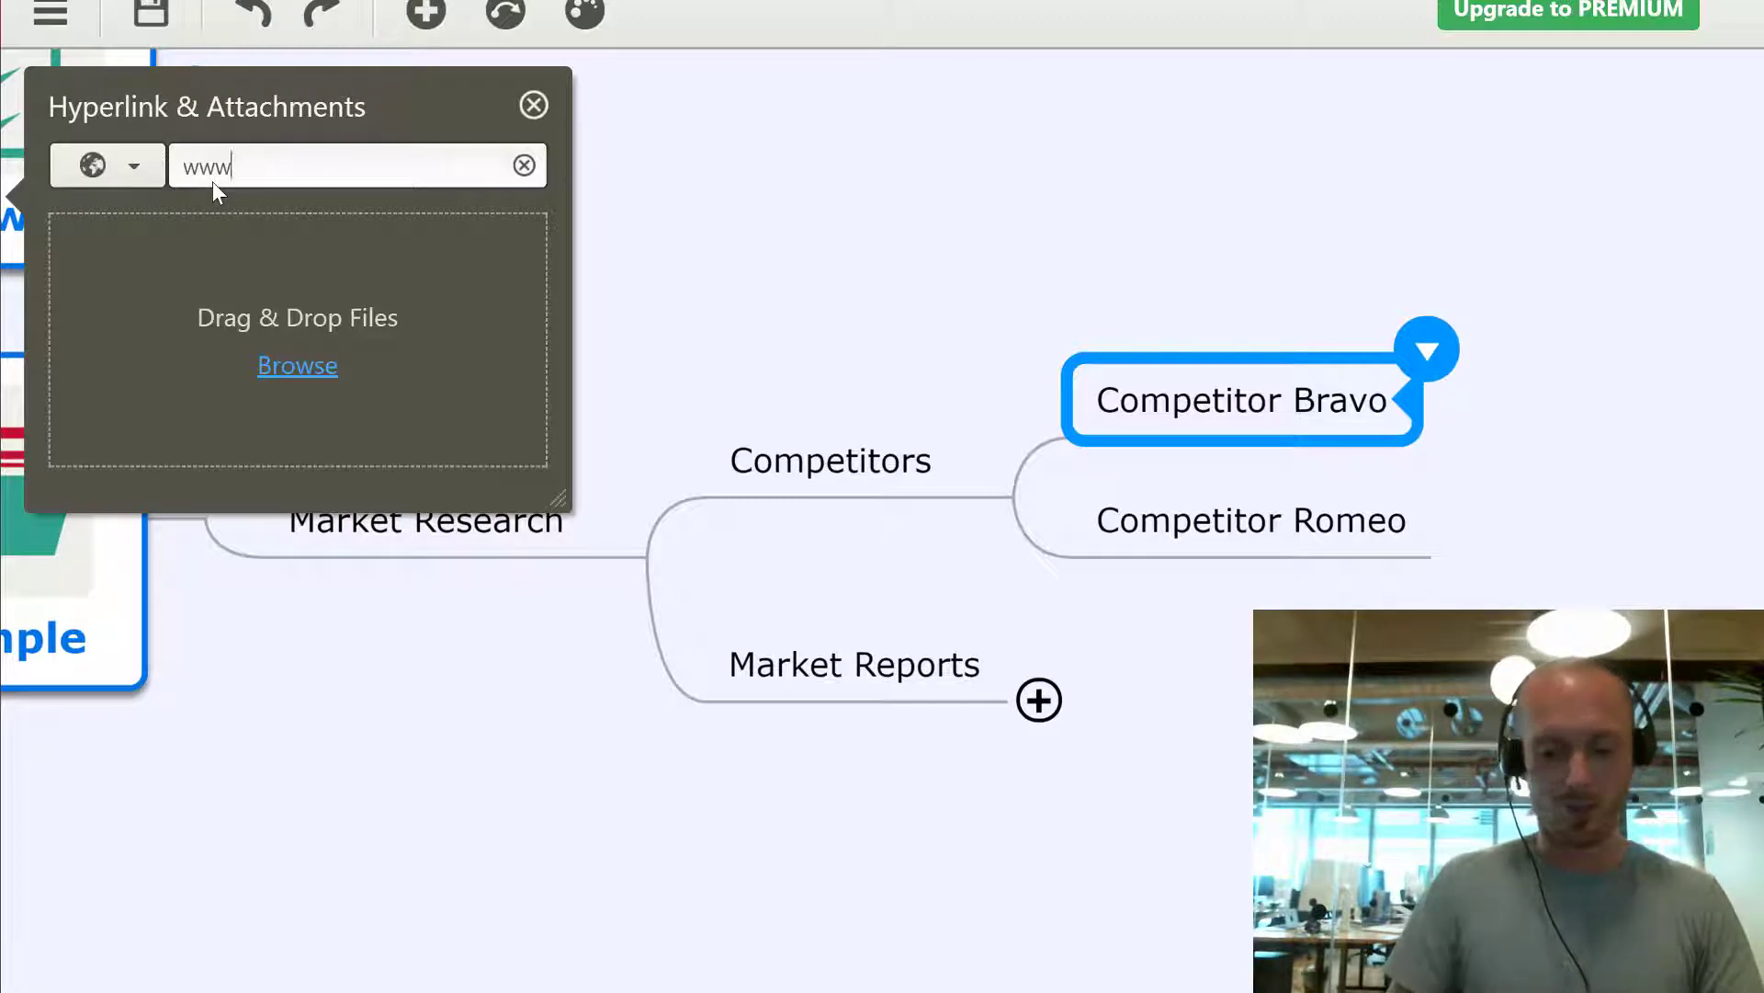
pyautogui.write('.biggerplate.com')
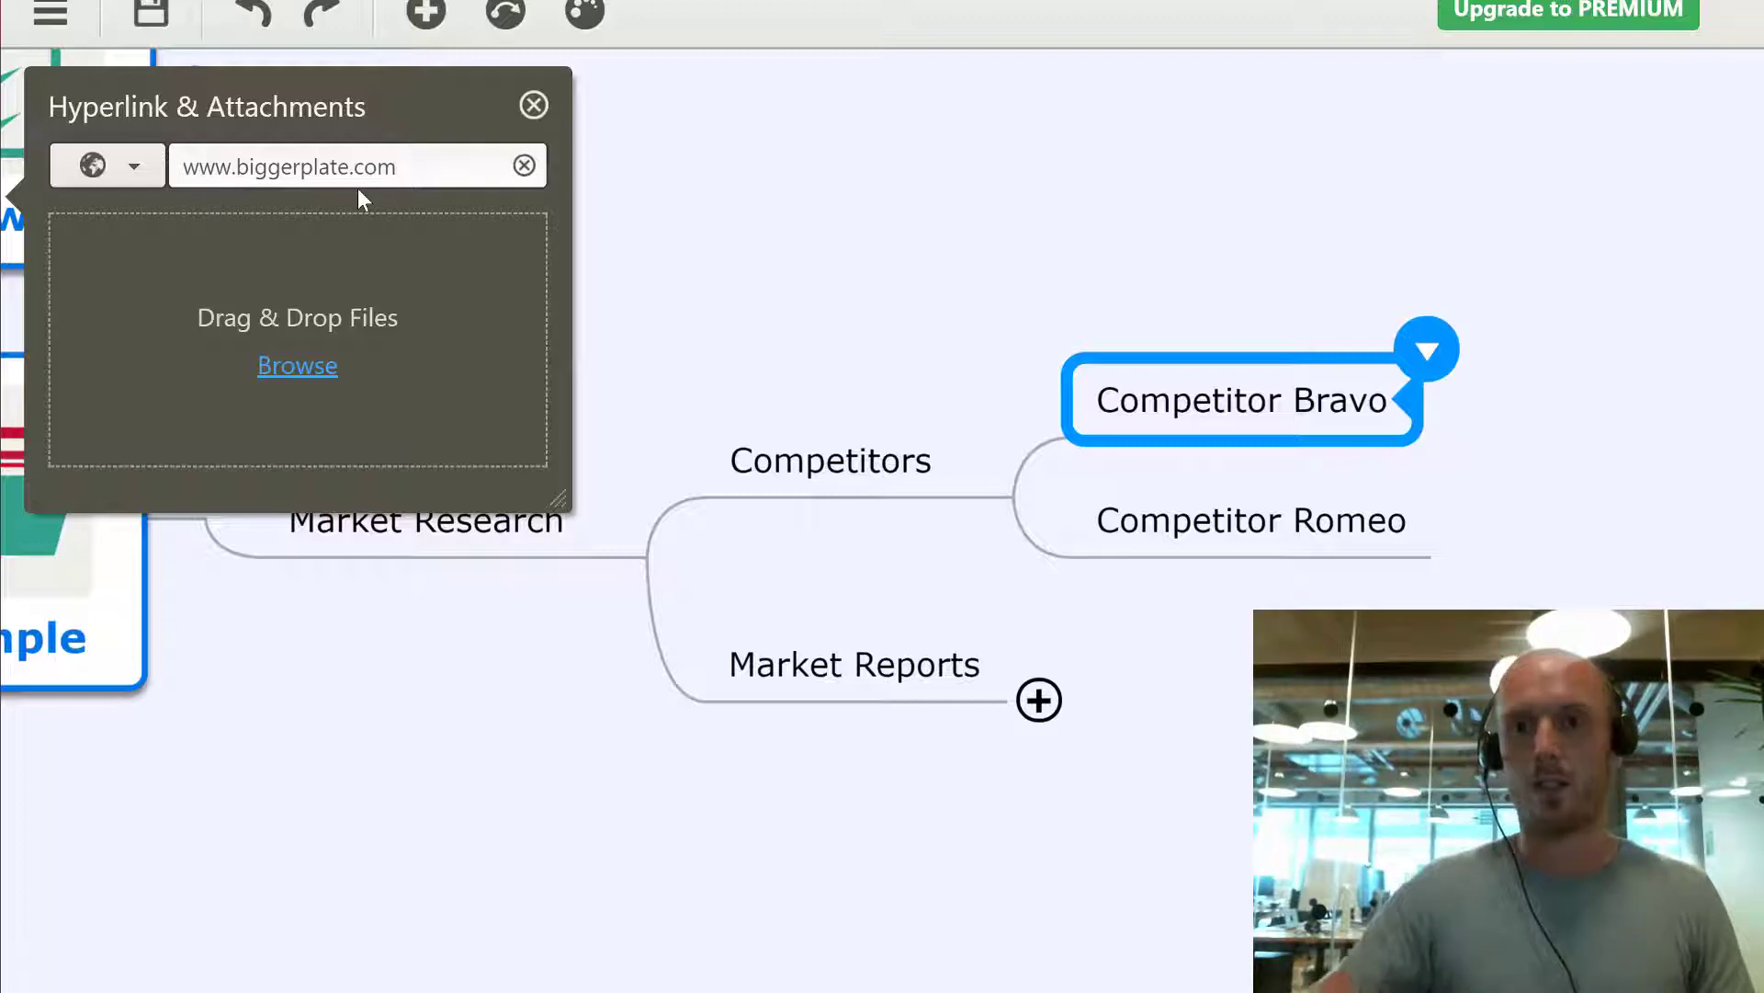
pyautogui.click(551, 104)
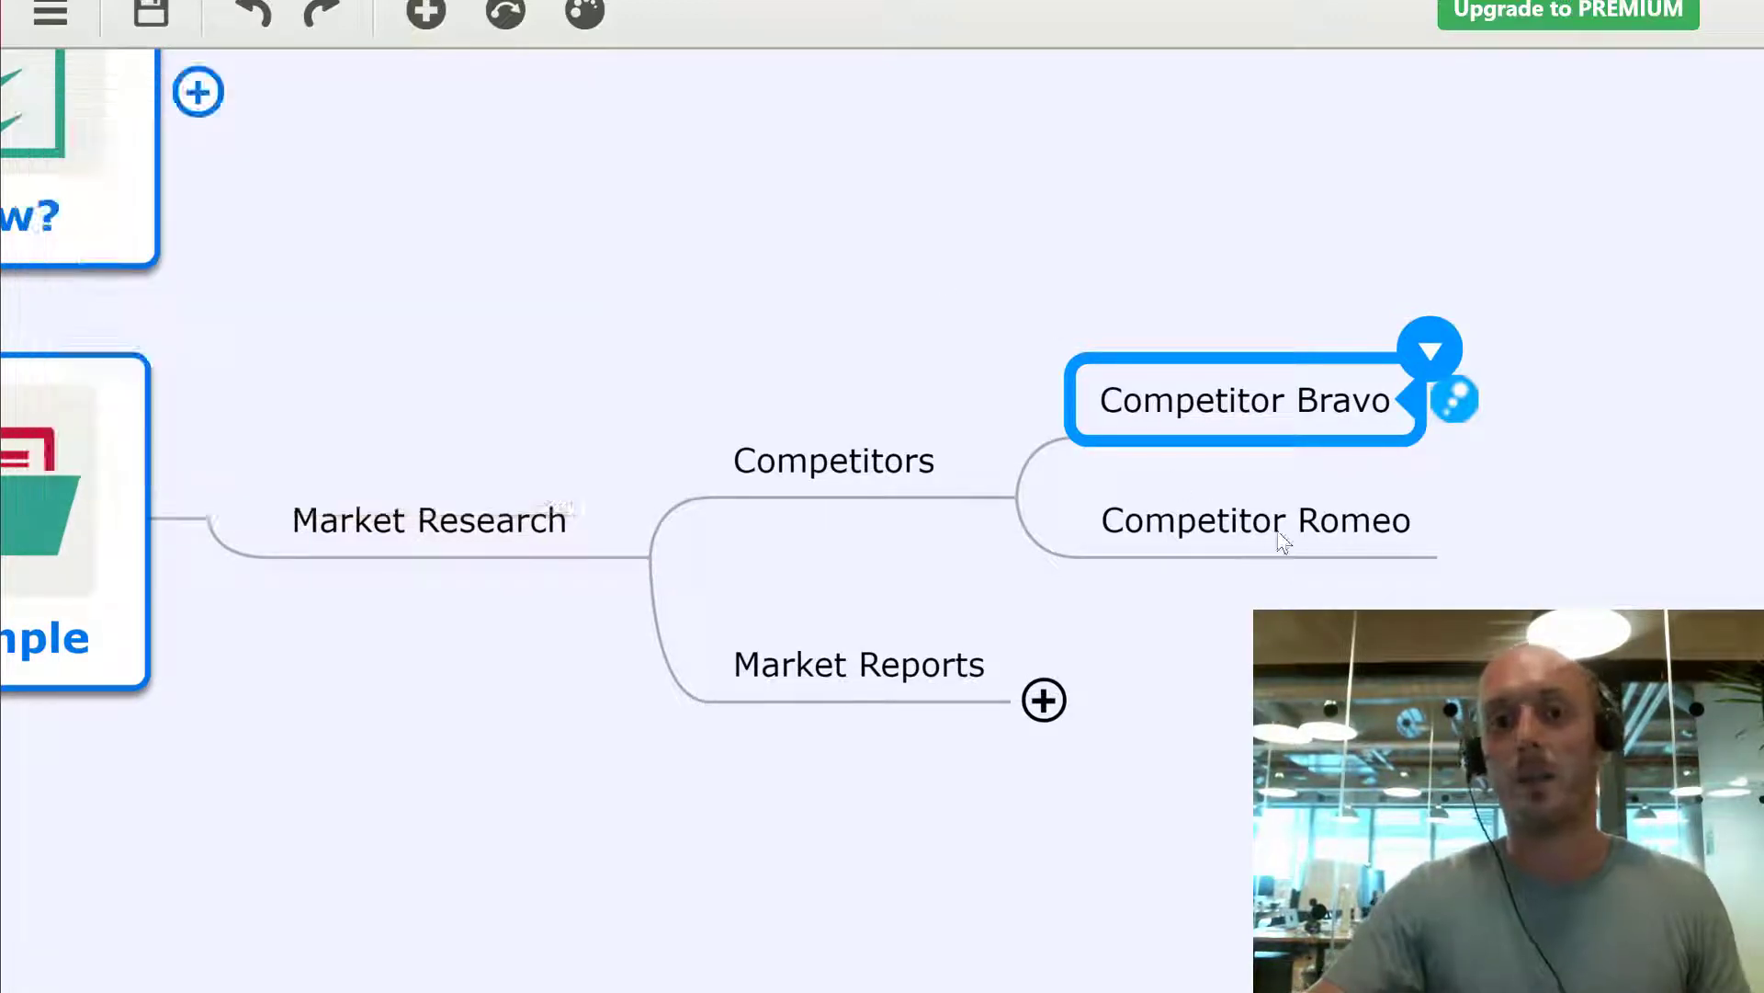
pyautogui.click(1280, 541)
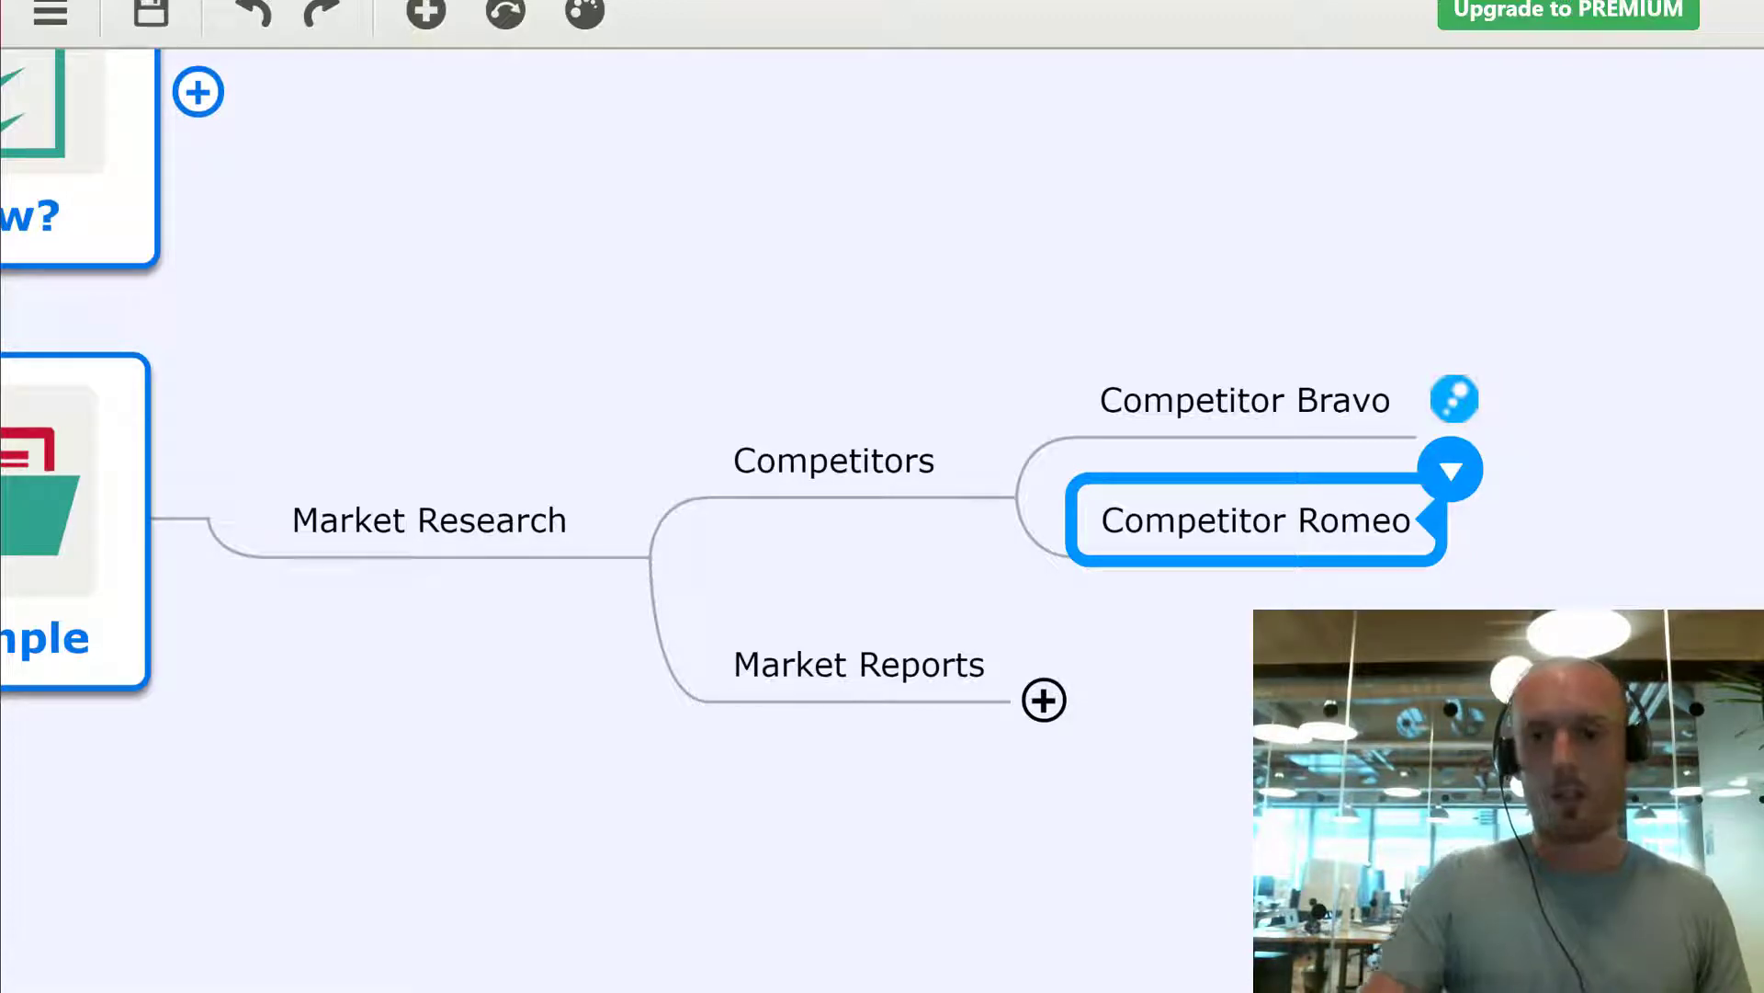
pyautogui.hotkey('ctrl', 'k')
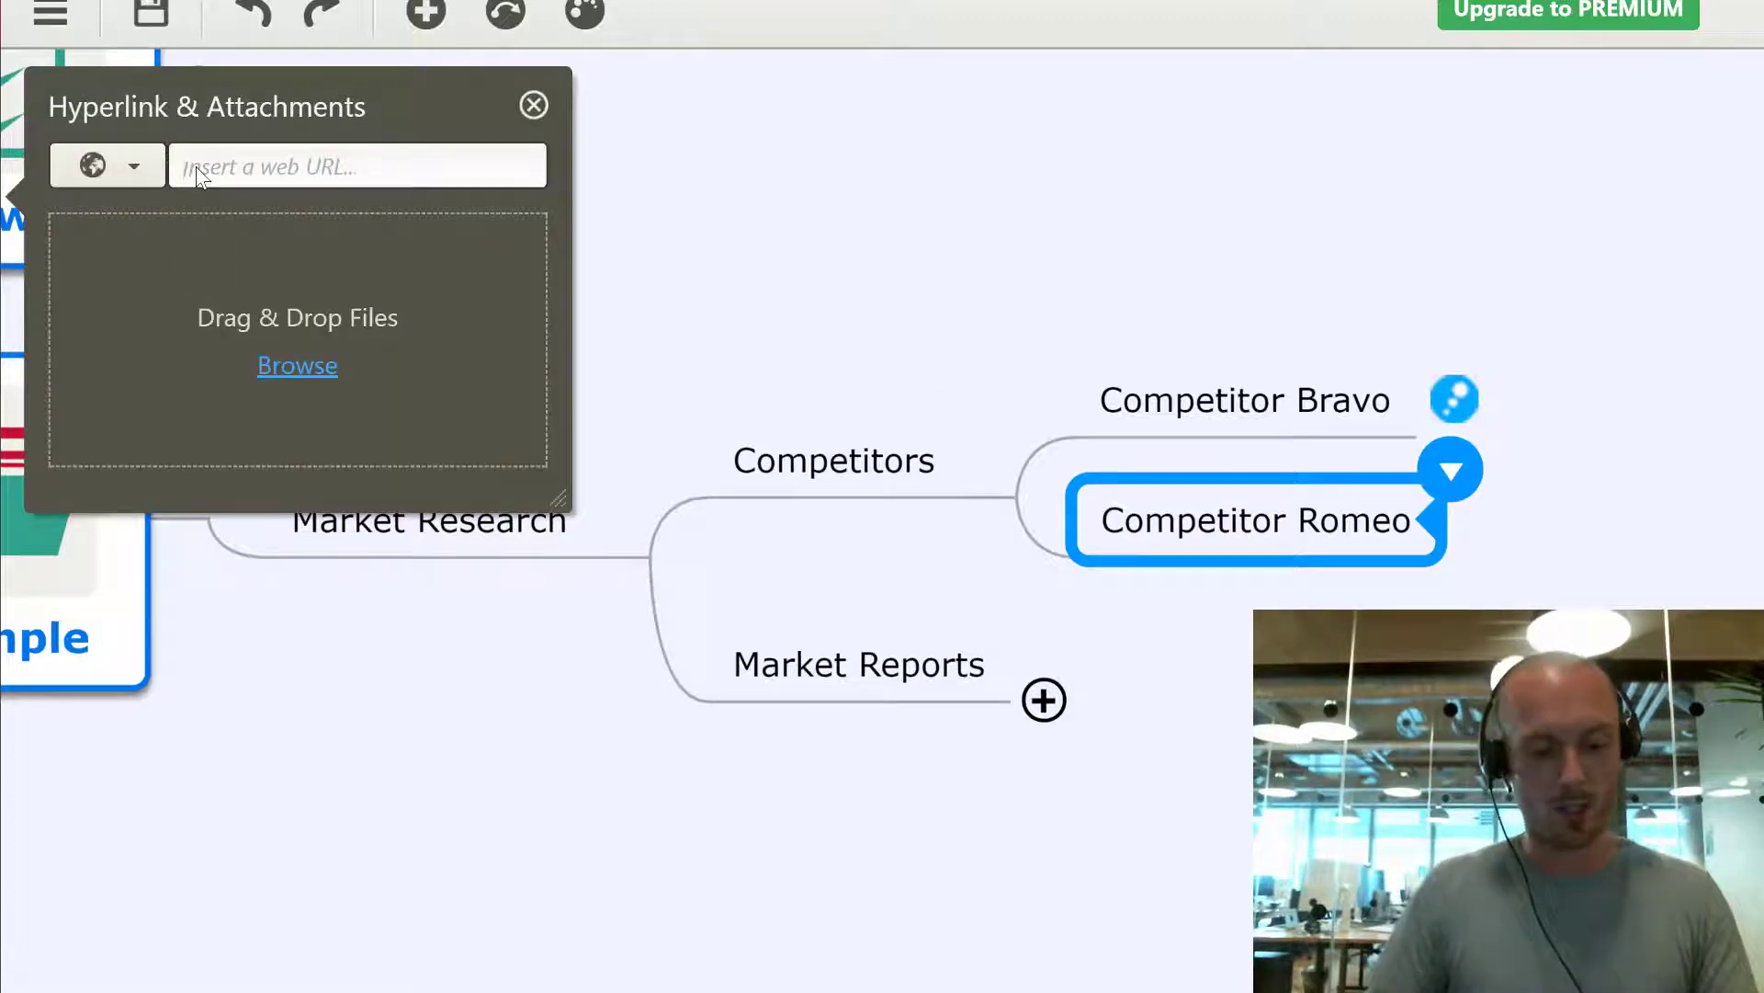
pyautogui.write('www.mindomo.com')
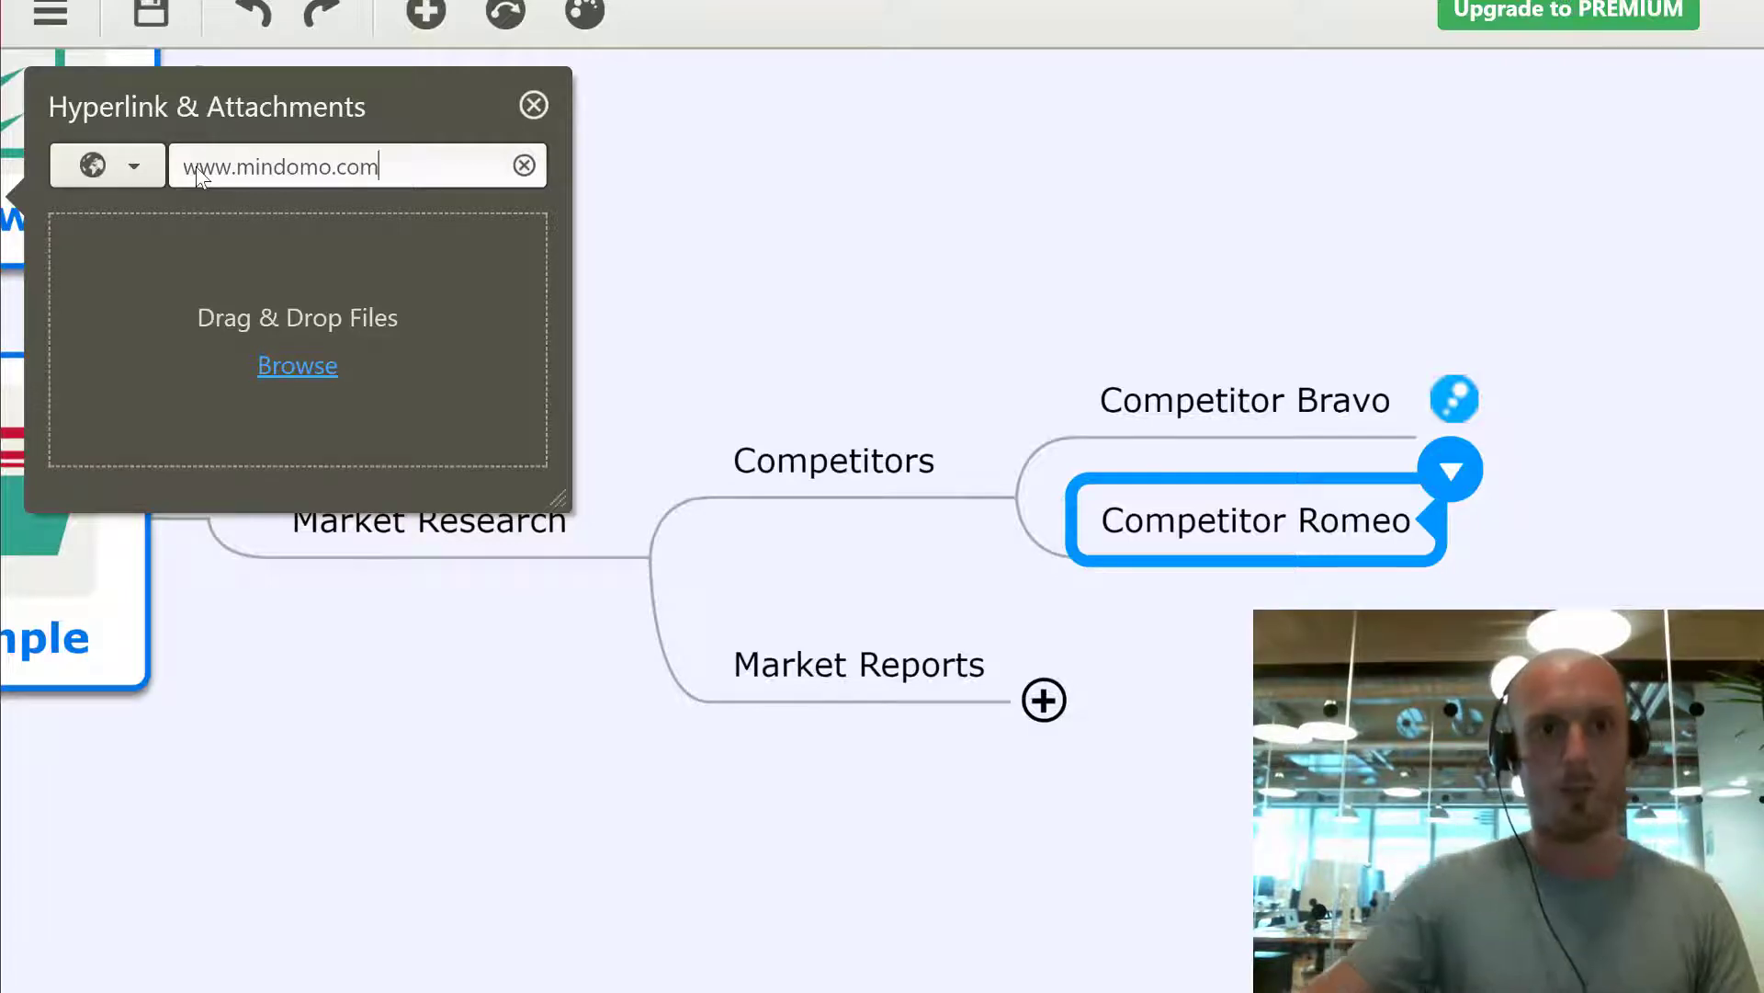
pyautogui.press('Return')
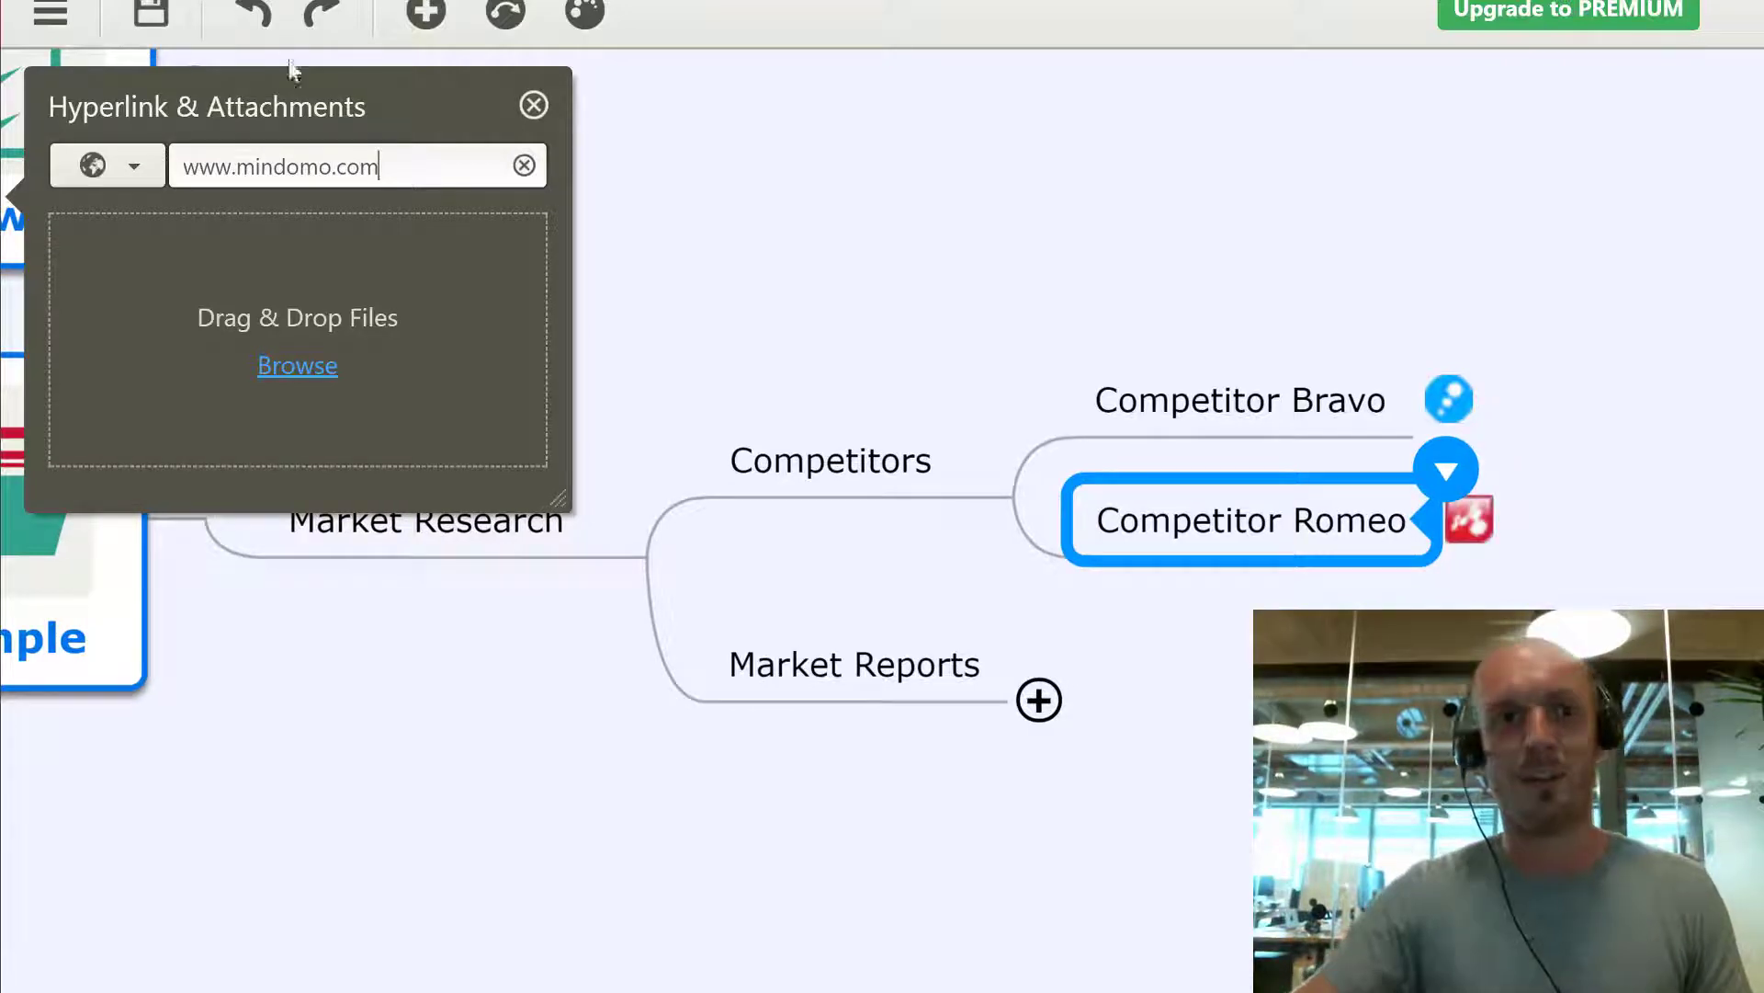
pyautogui.click(534, 108)
# Add a subtopic reading "We like these guys" under Competitor Bravo
pyautogui.click(1237, 406)
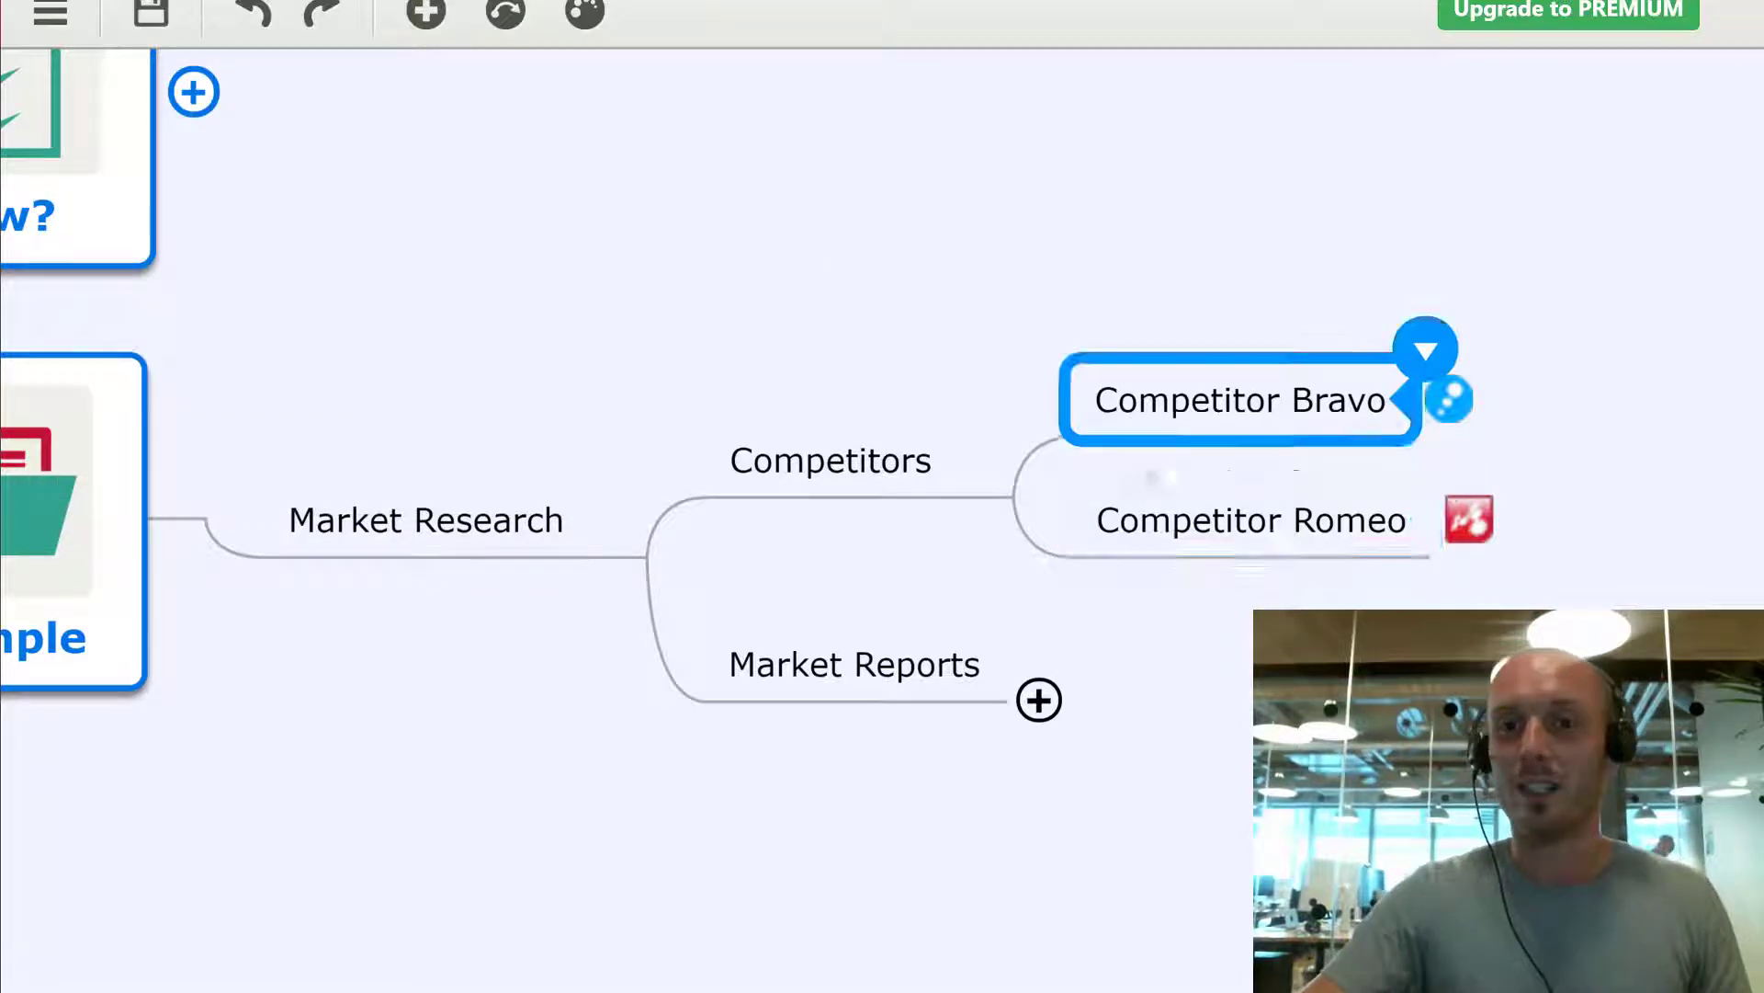
pyautogui.click(838, 495)
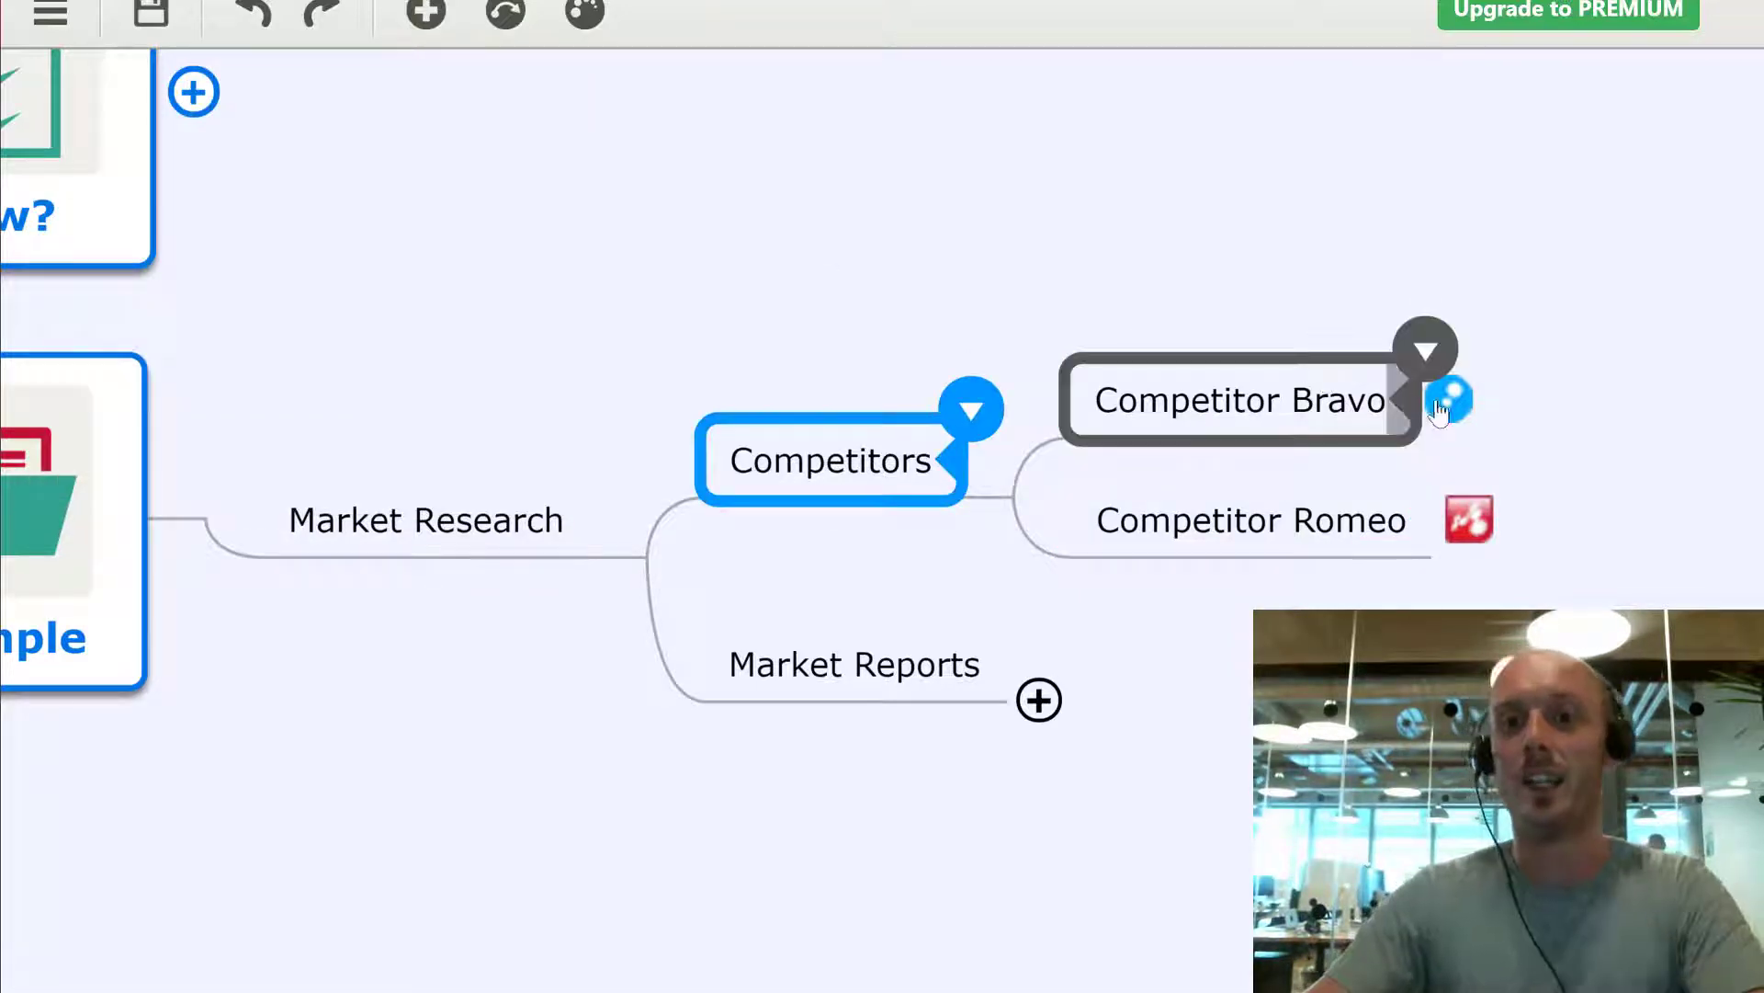
pyautogui.click(1283, 419)
pyautogui.press('Tab')
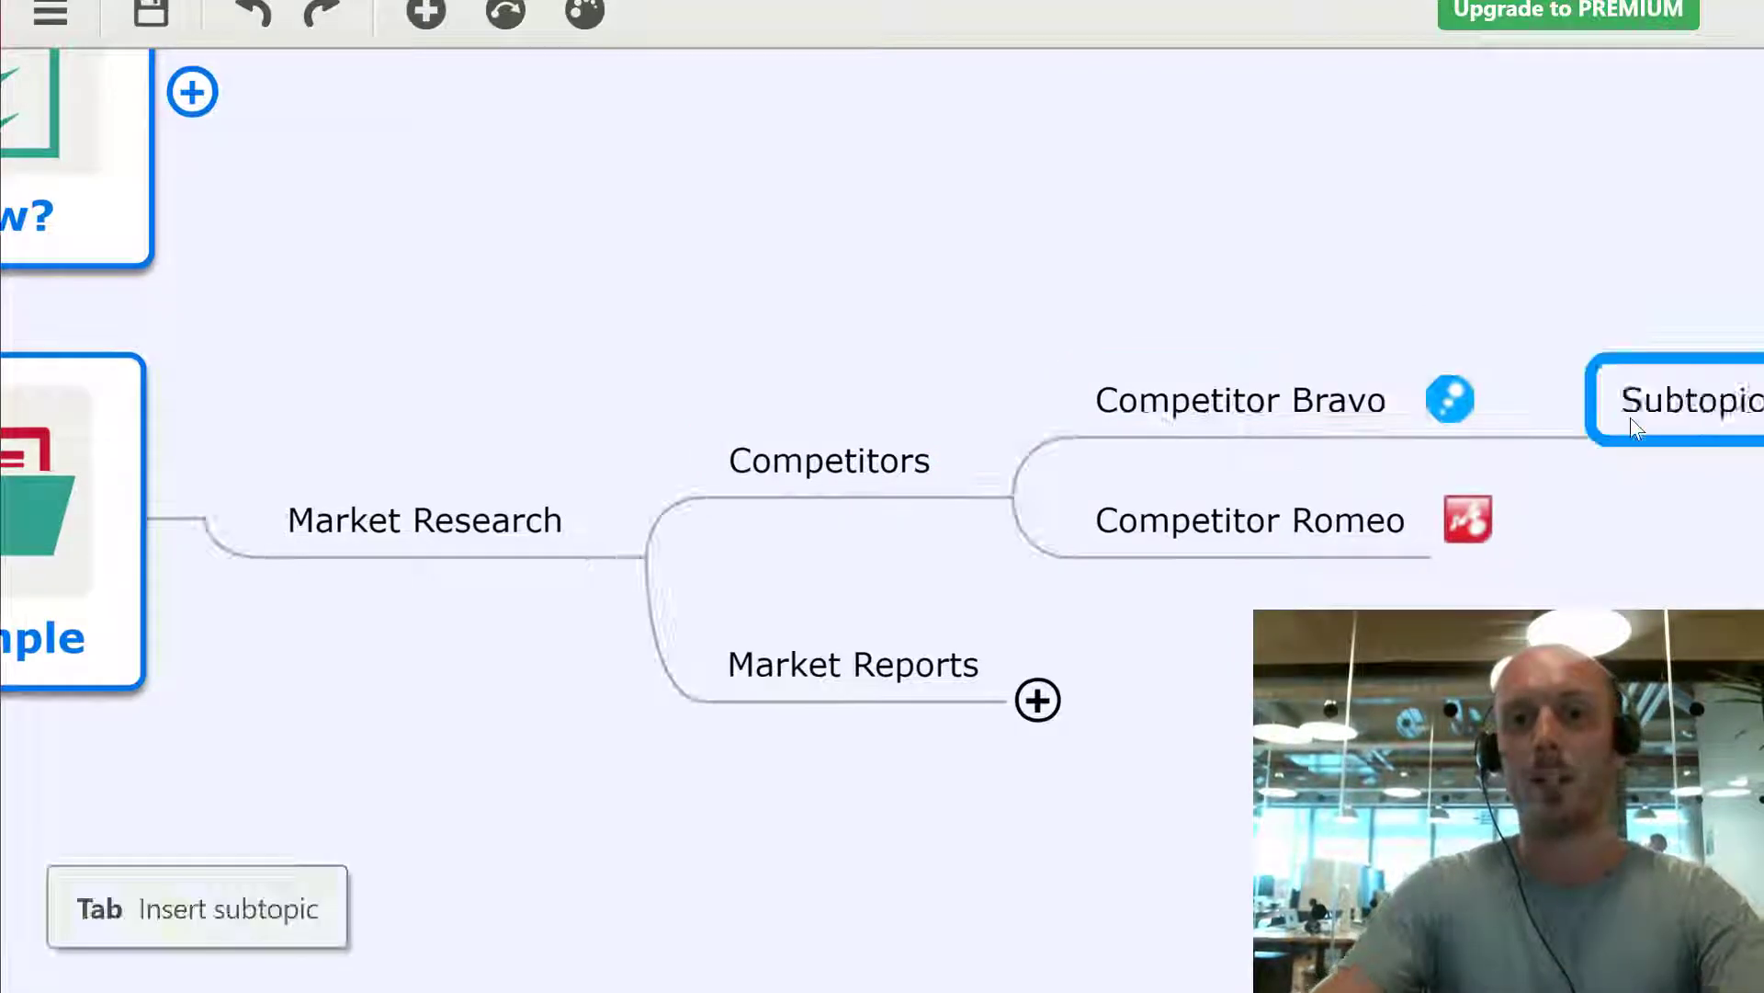
pyautogui.write('N')
pyautogui.press('BackSpace')
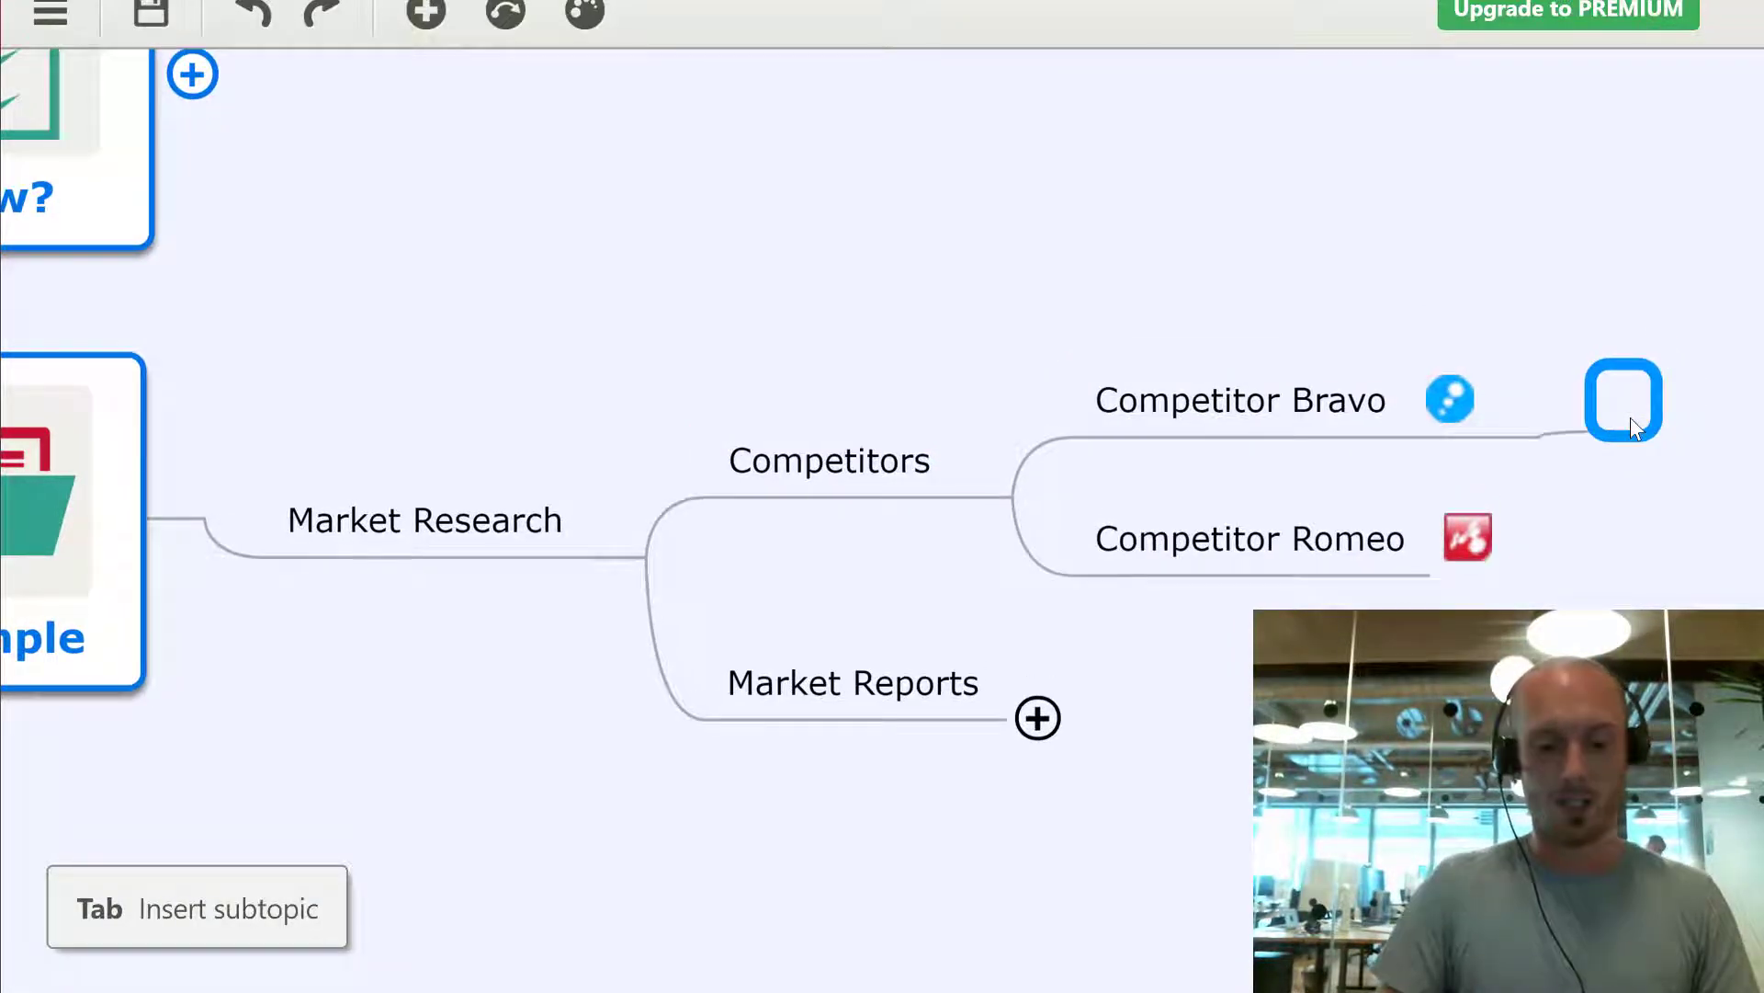
pyautogui.write('We like t')
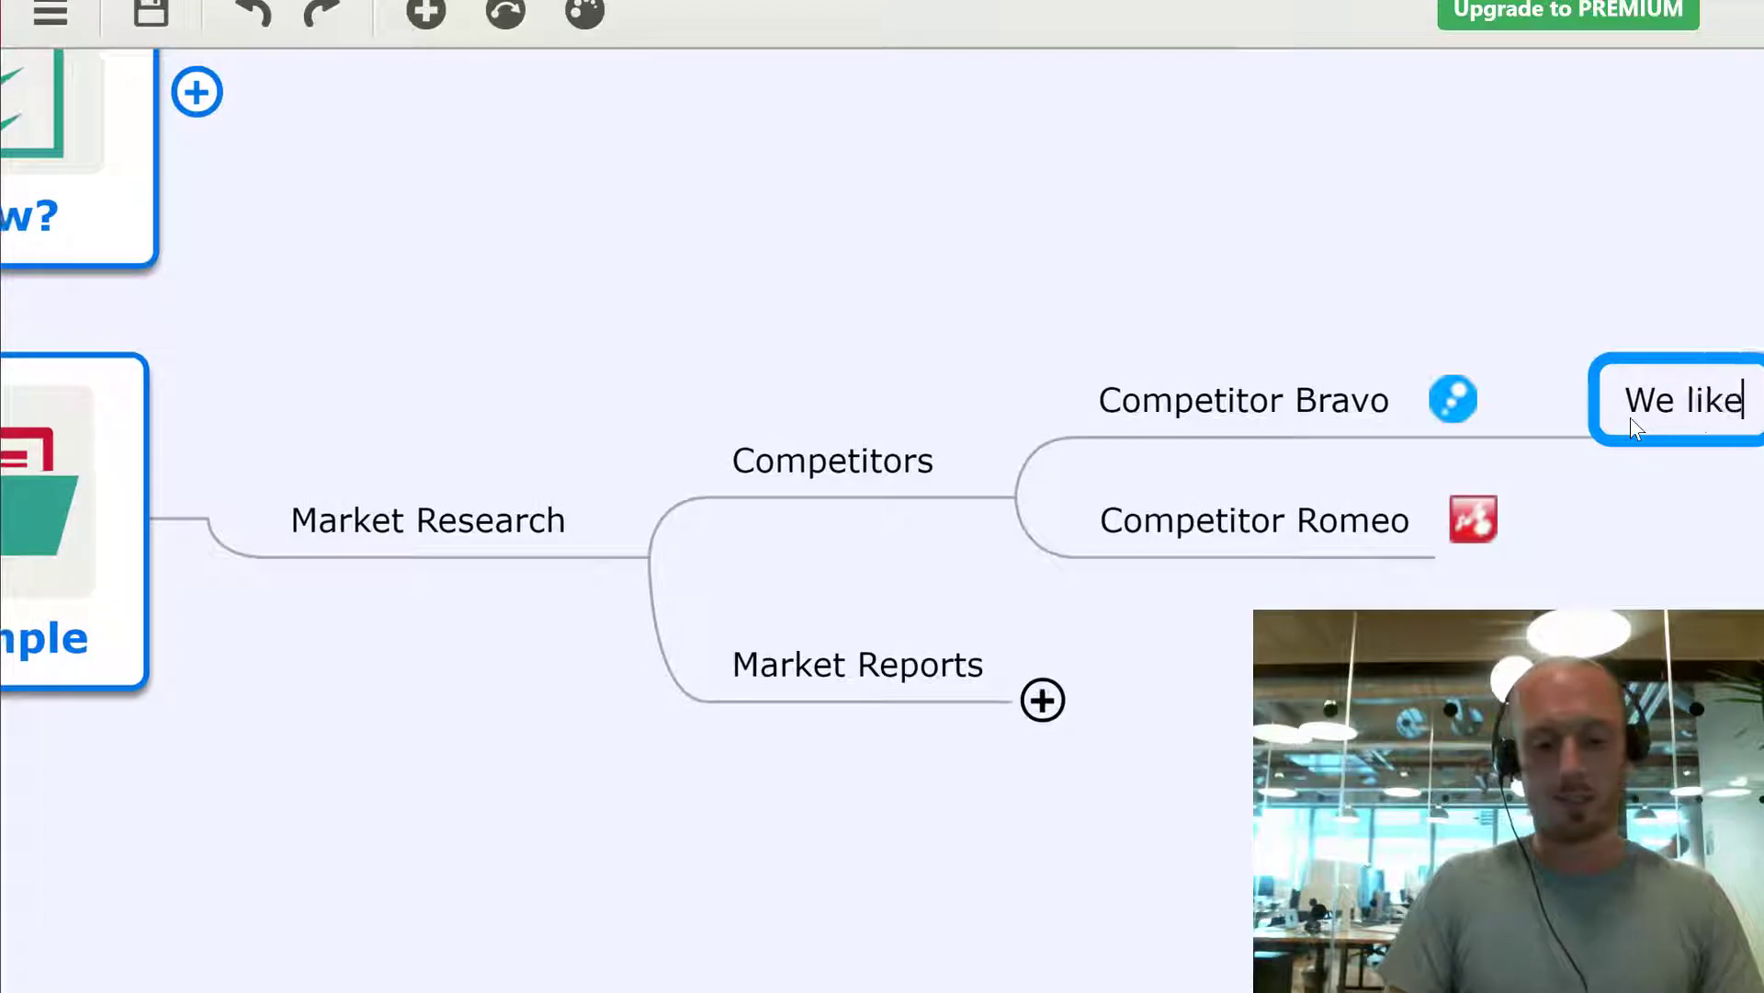
# Add a subtopic reading "Great software" under Competitor Romeo
pyautogui.click(1267, 529)
pyautogui.press('Tab')
pyautogui.write('Great s')
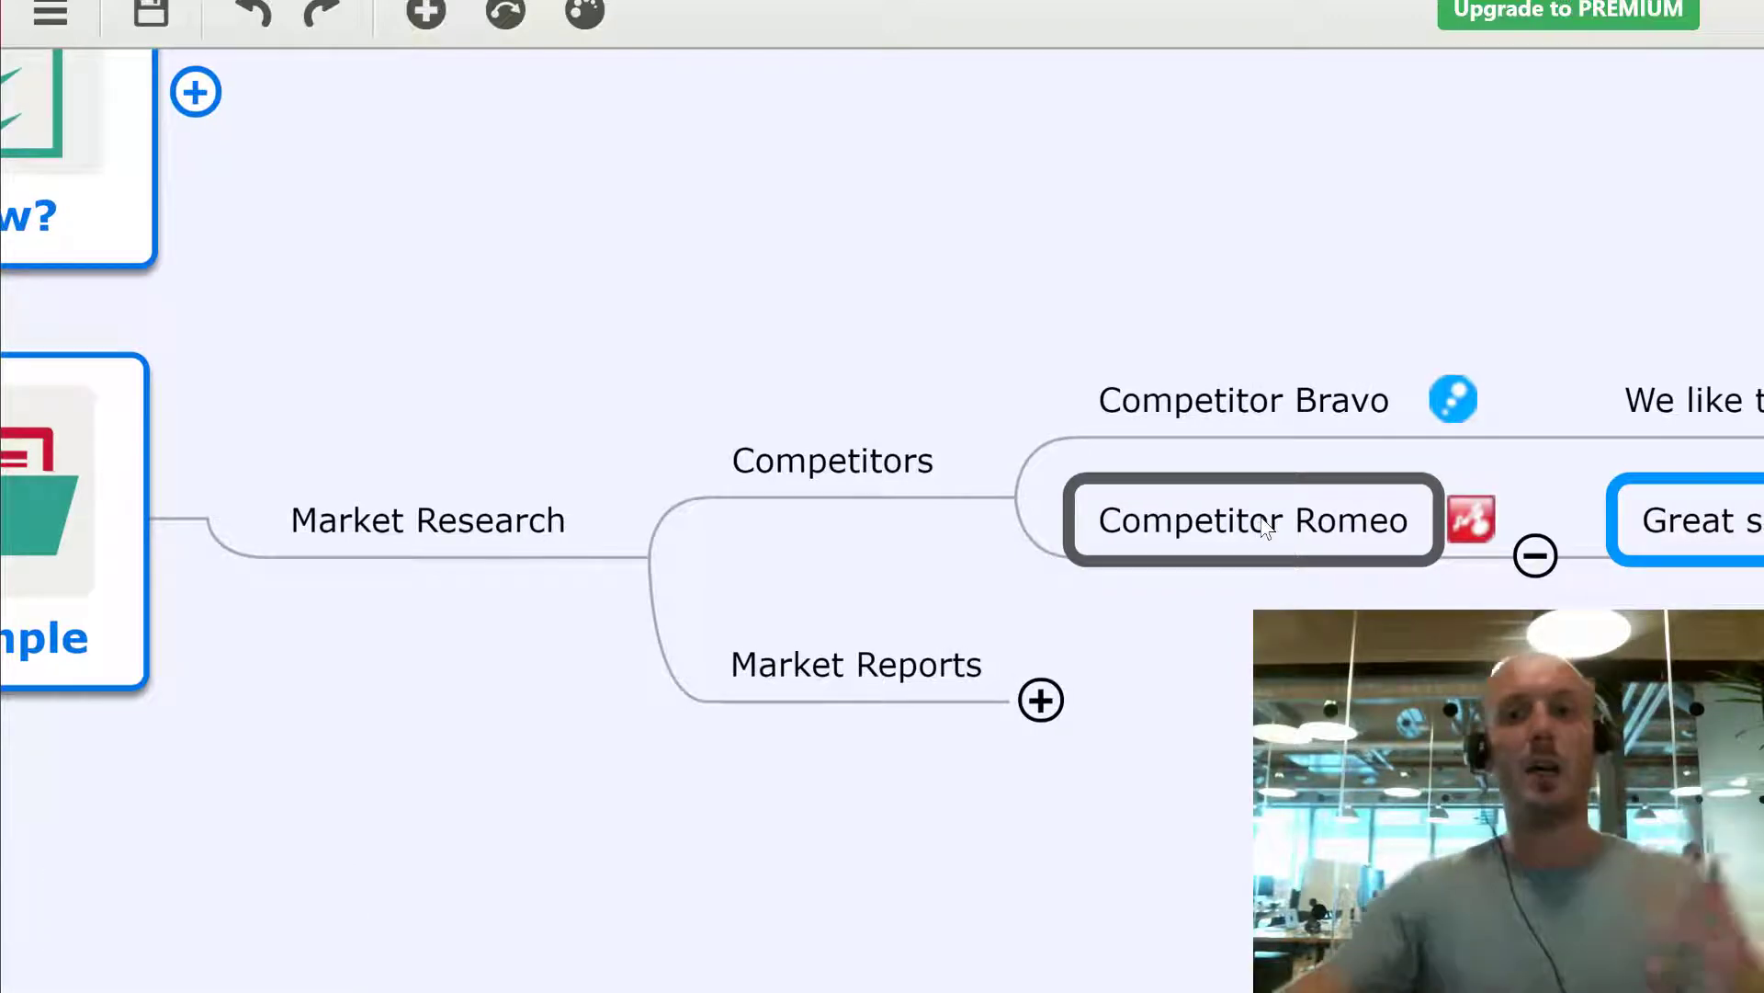
pyautogui.write('oftware')
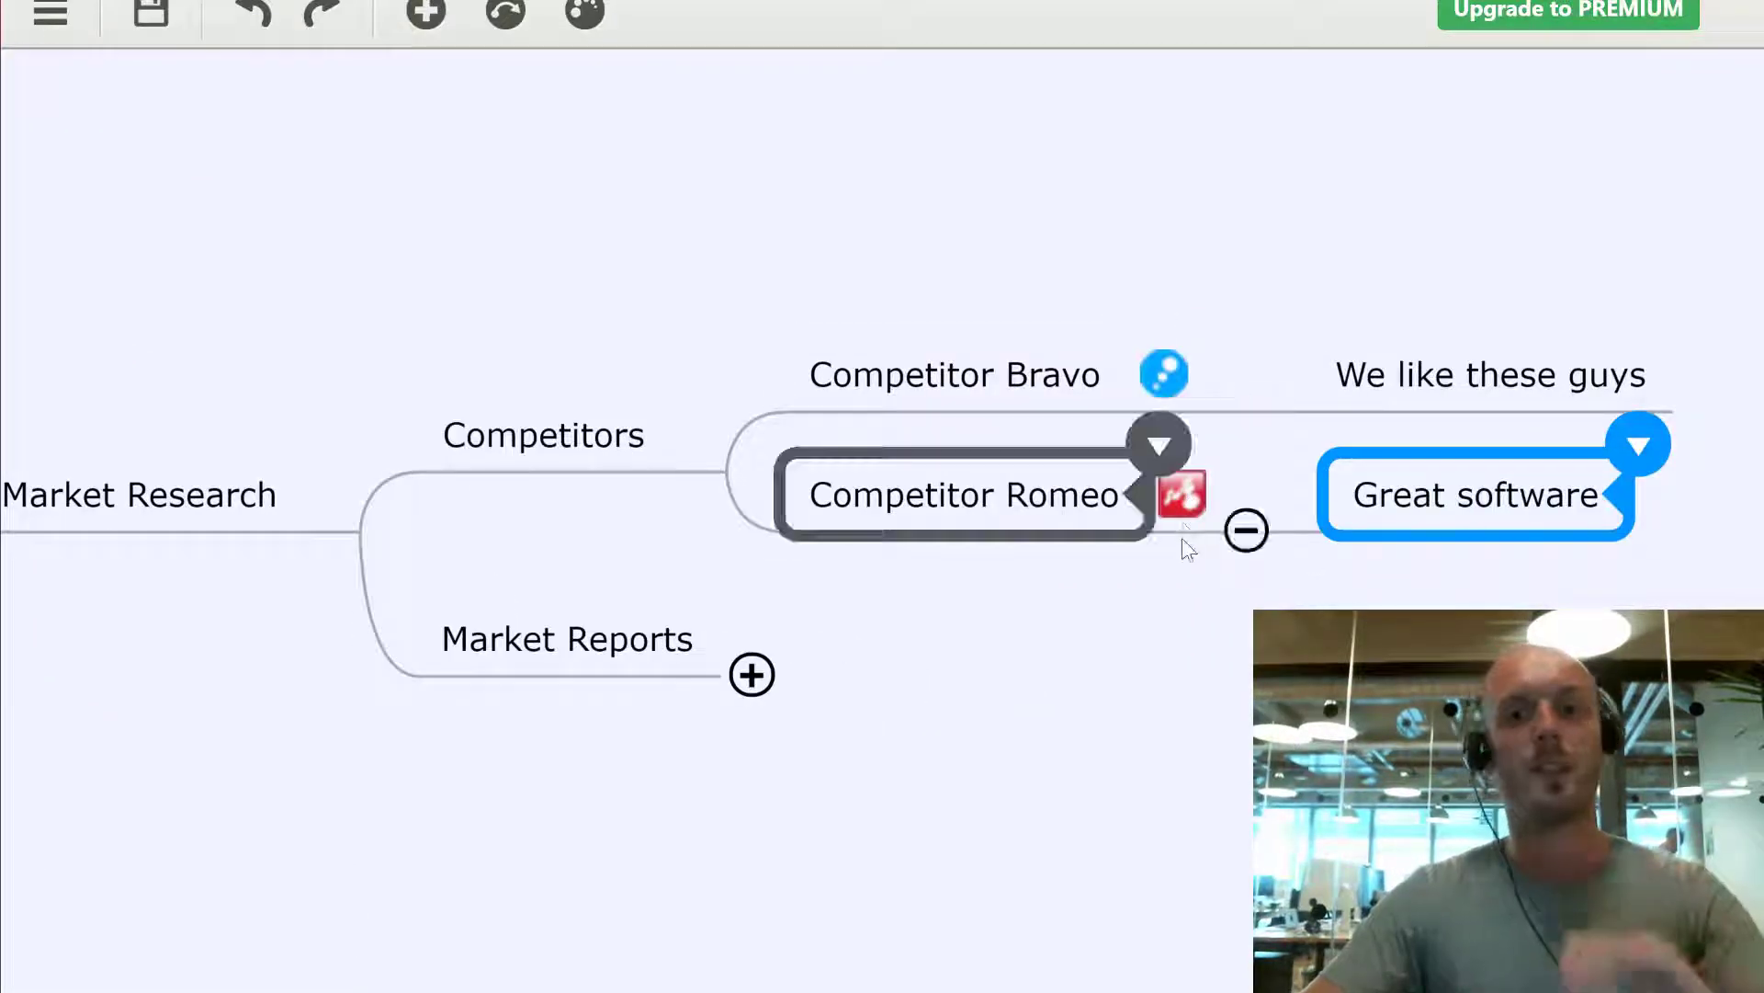
# Collapse the Competitor Romeo and Competitor Bravo subtopics and expand Market Reports
pyautogui.click(1245, 530)
pyautogui.click(1231, 409)
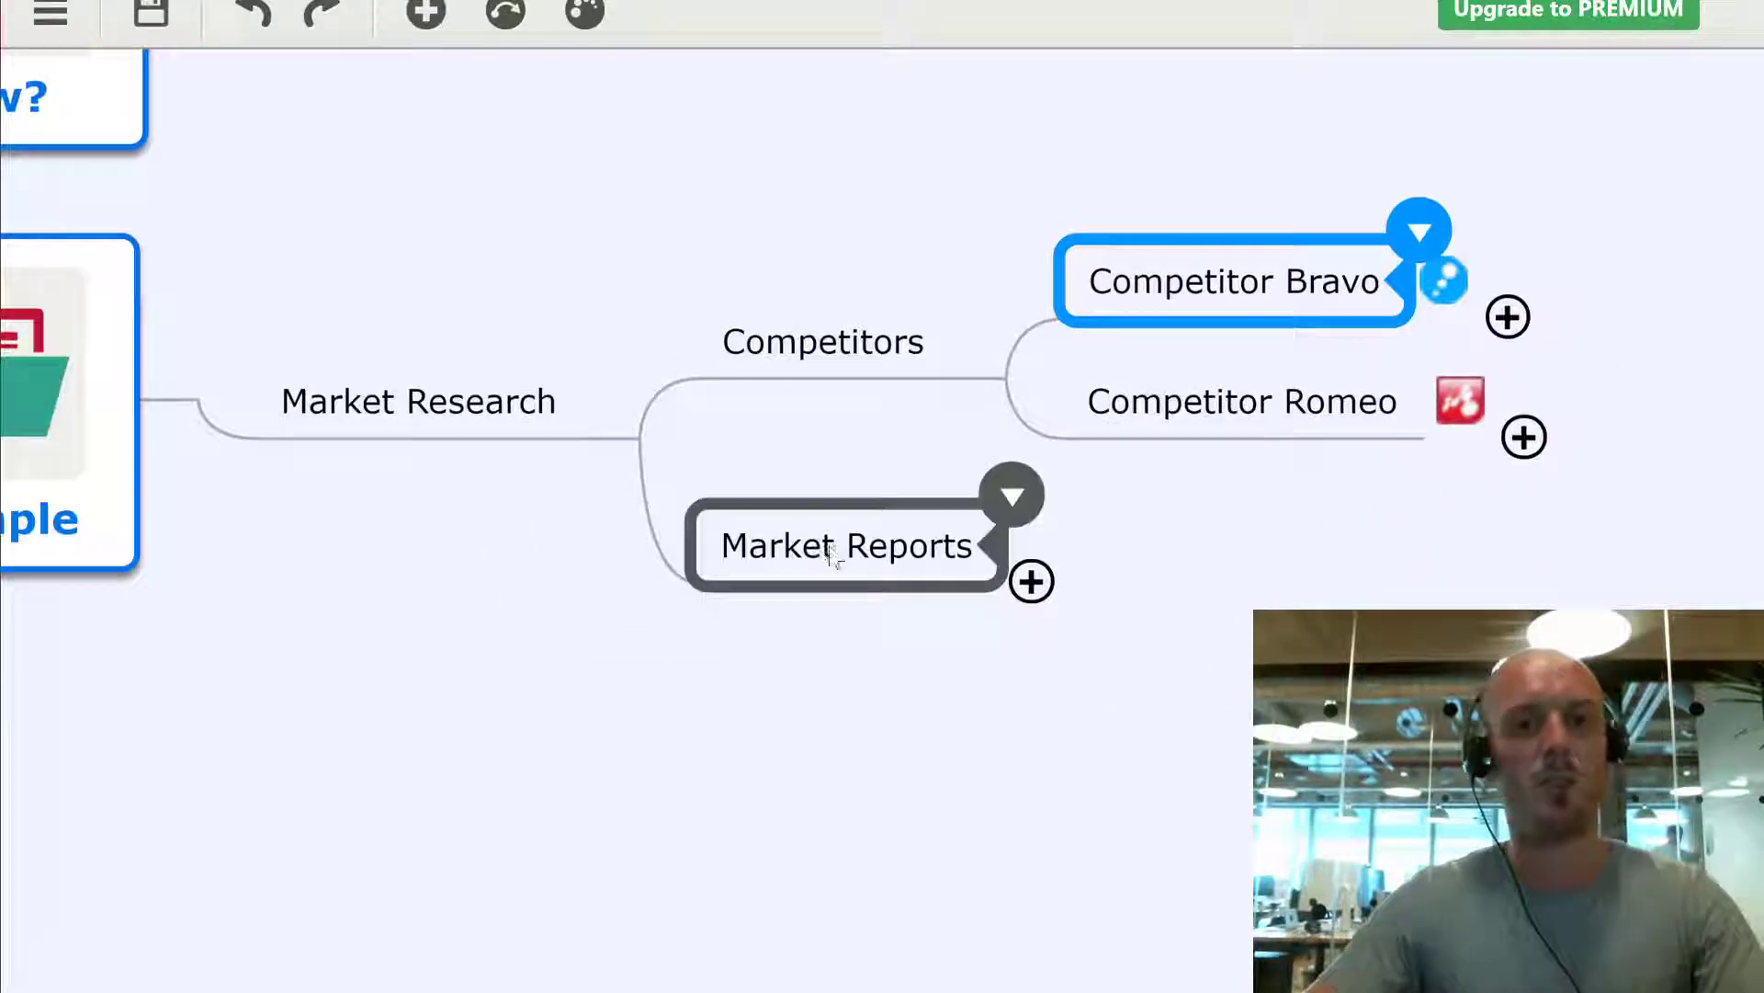
pyautogui.click(841, 549)
pyautogui.click(1036, 583)
# Attach the file biggerplate-annual-report-2018.pdf to the State of Industry subtopic under Market Reports
pyautogui.click(1243, 504)
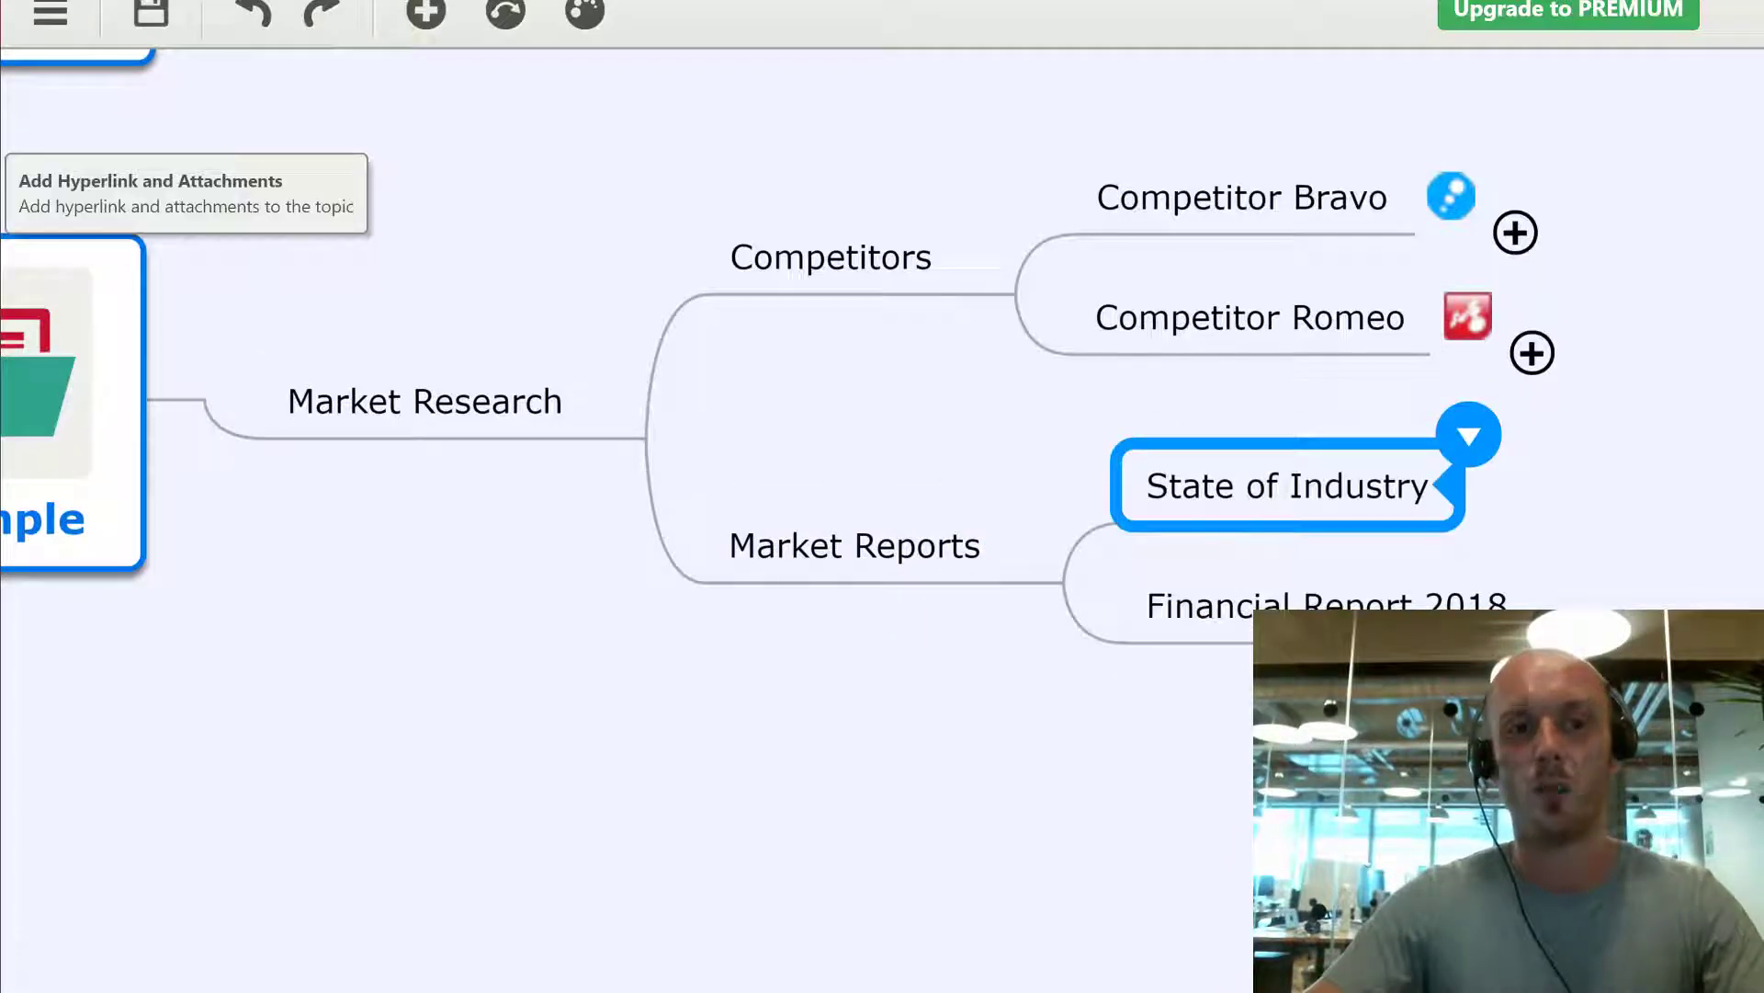
pyautogui.click(2, 196)
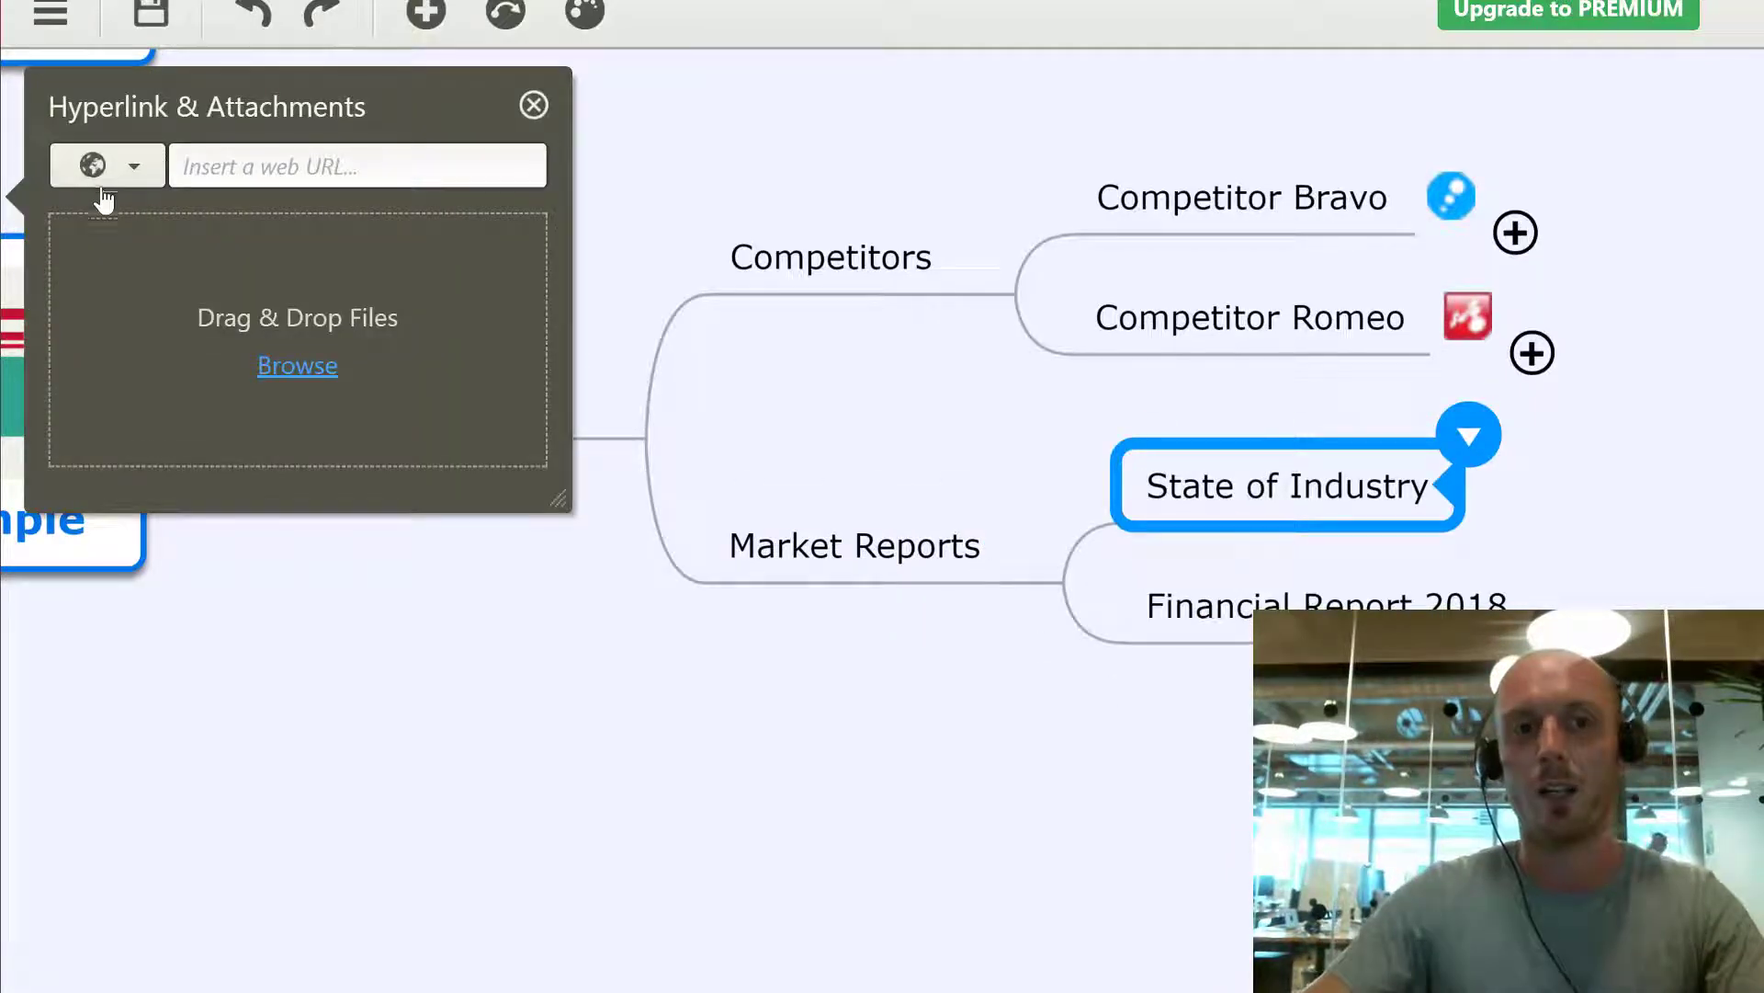
pyautogui.click(295, 367)
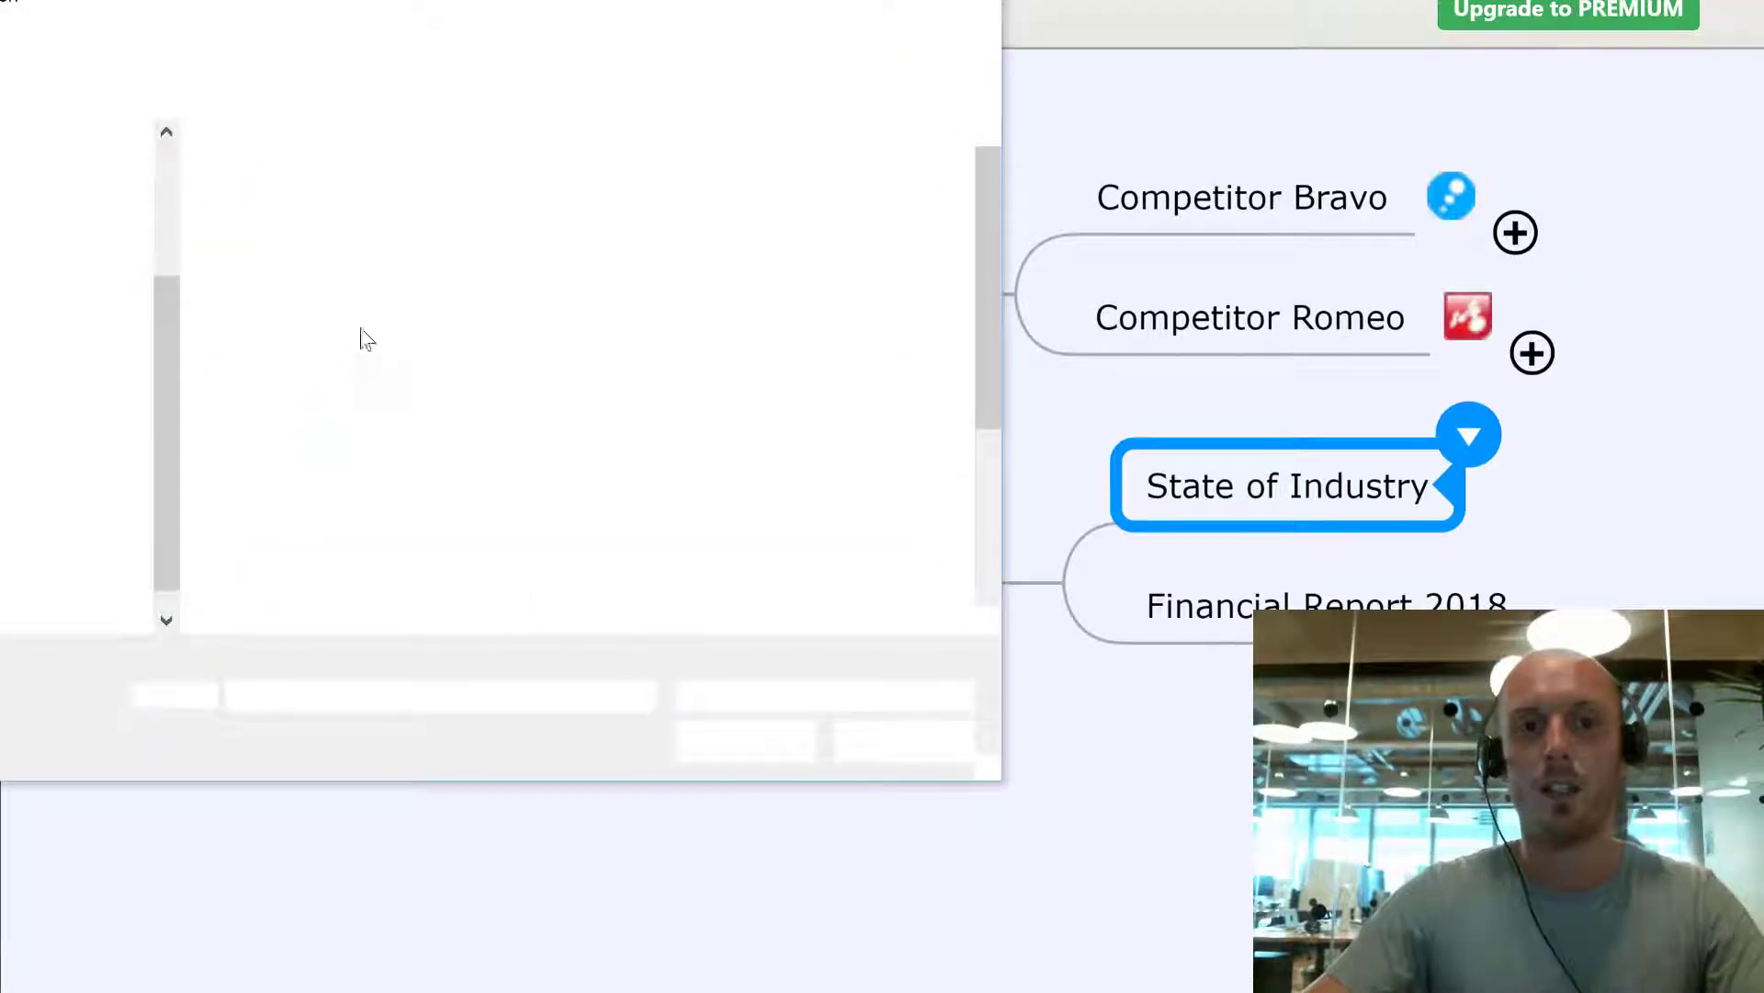
pyautogui.click(452, 227)
pyautogui.doubleClick(452, 227)
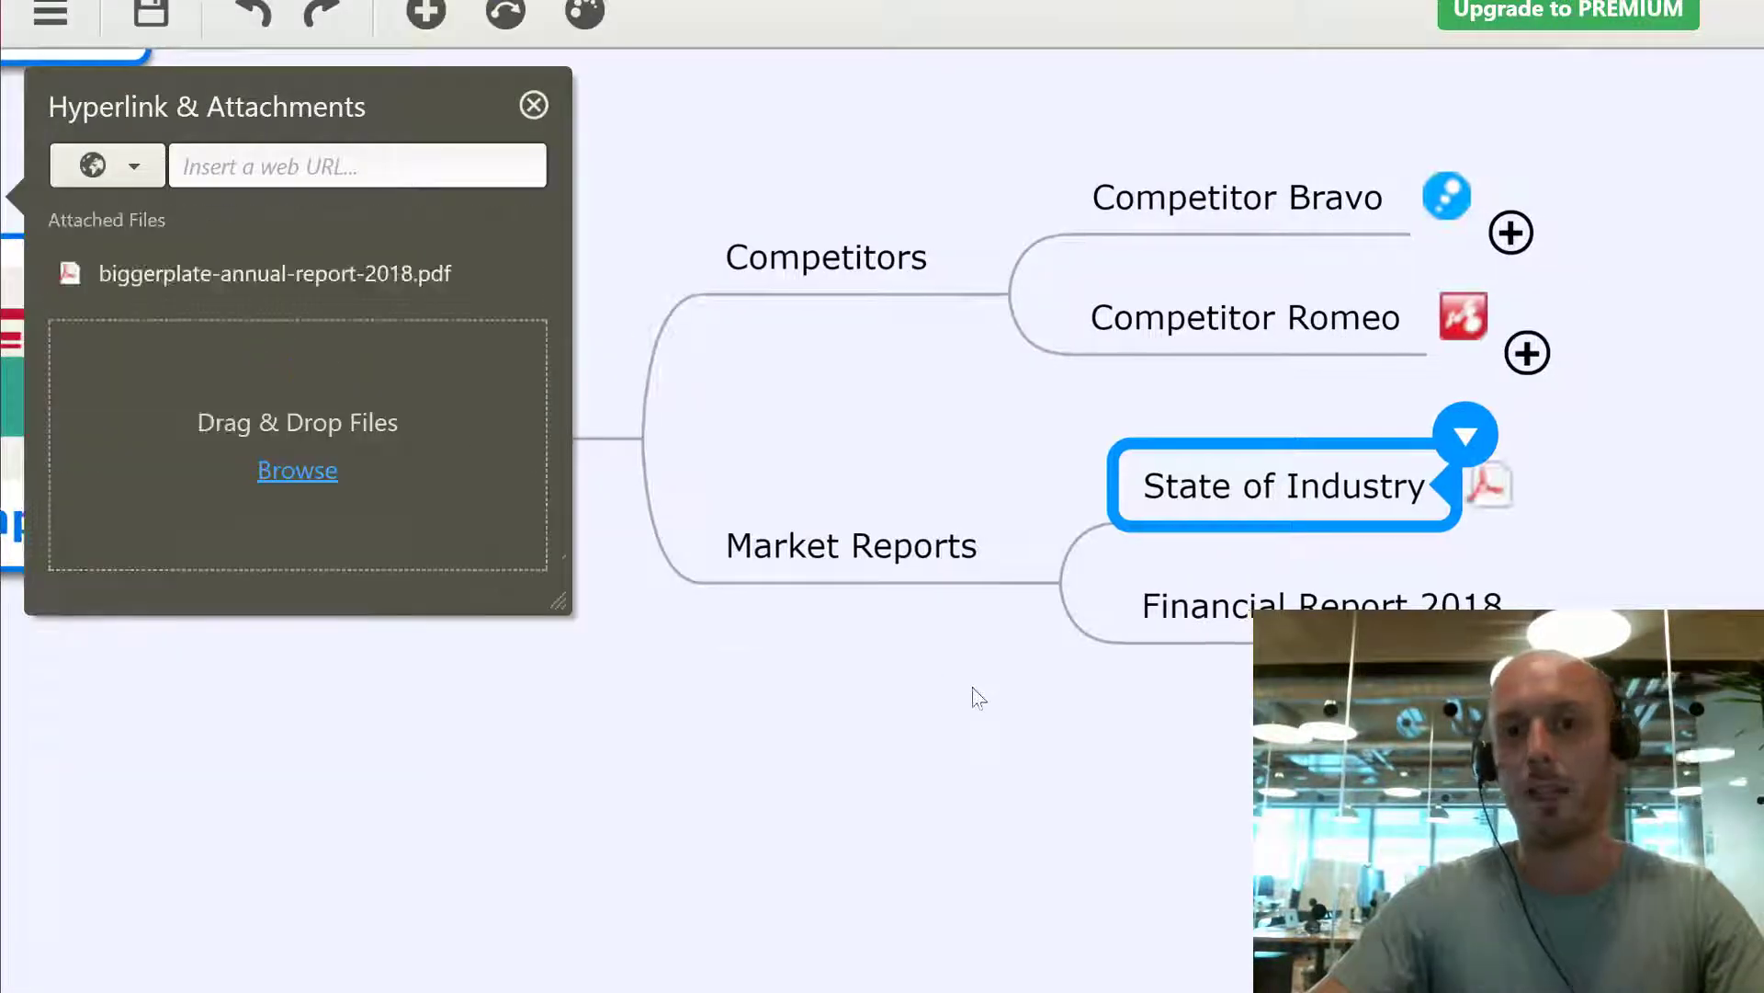
pyautogui.press('Down')
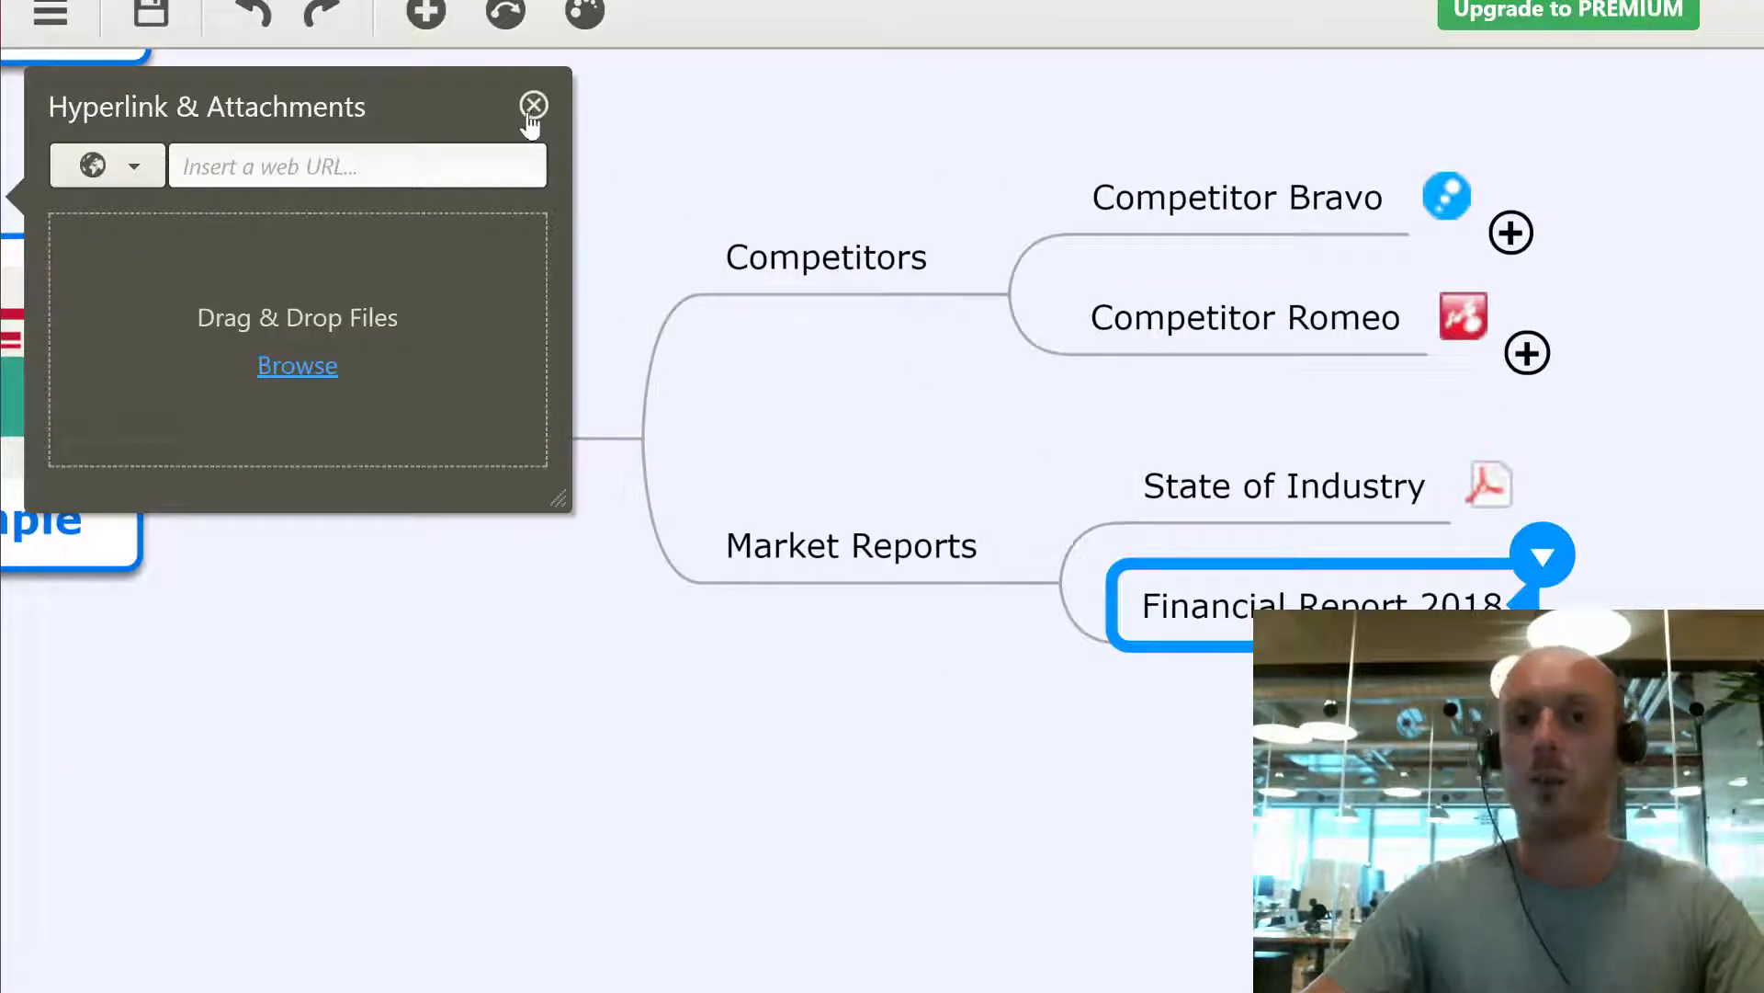
pyautogui.click(532, 108)
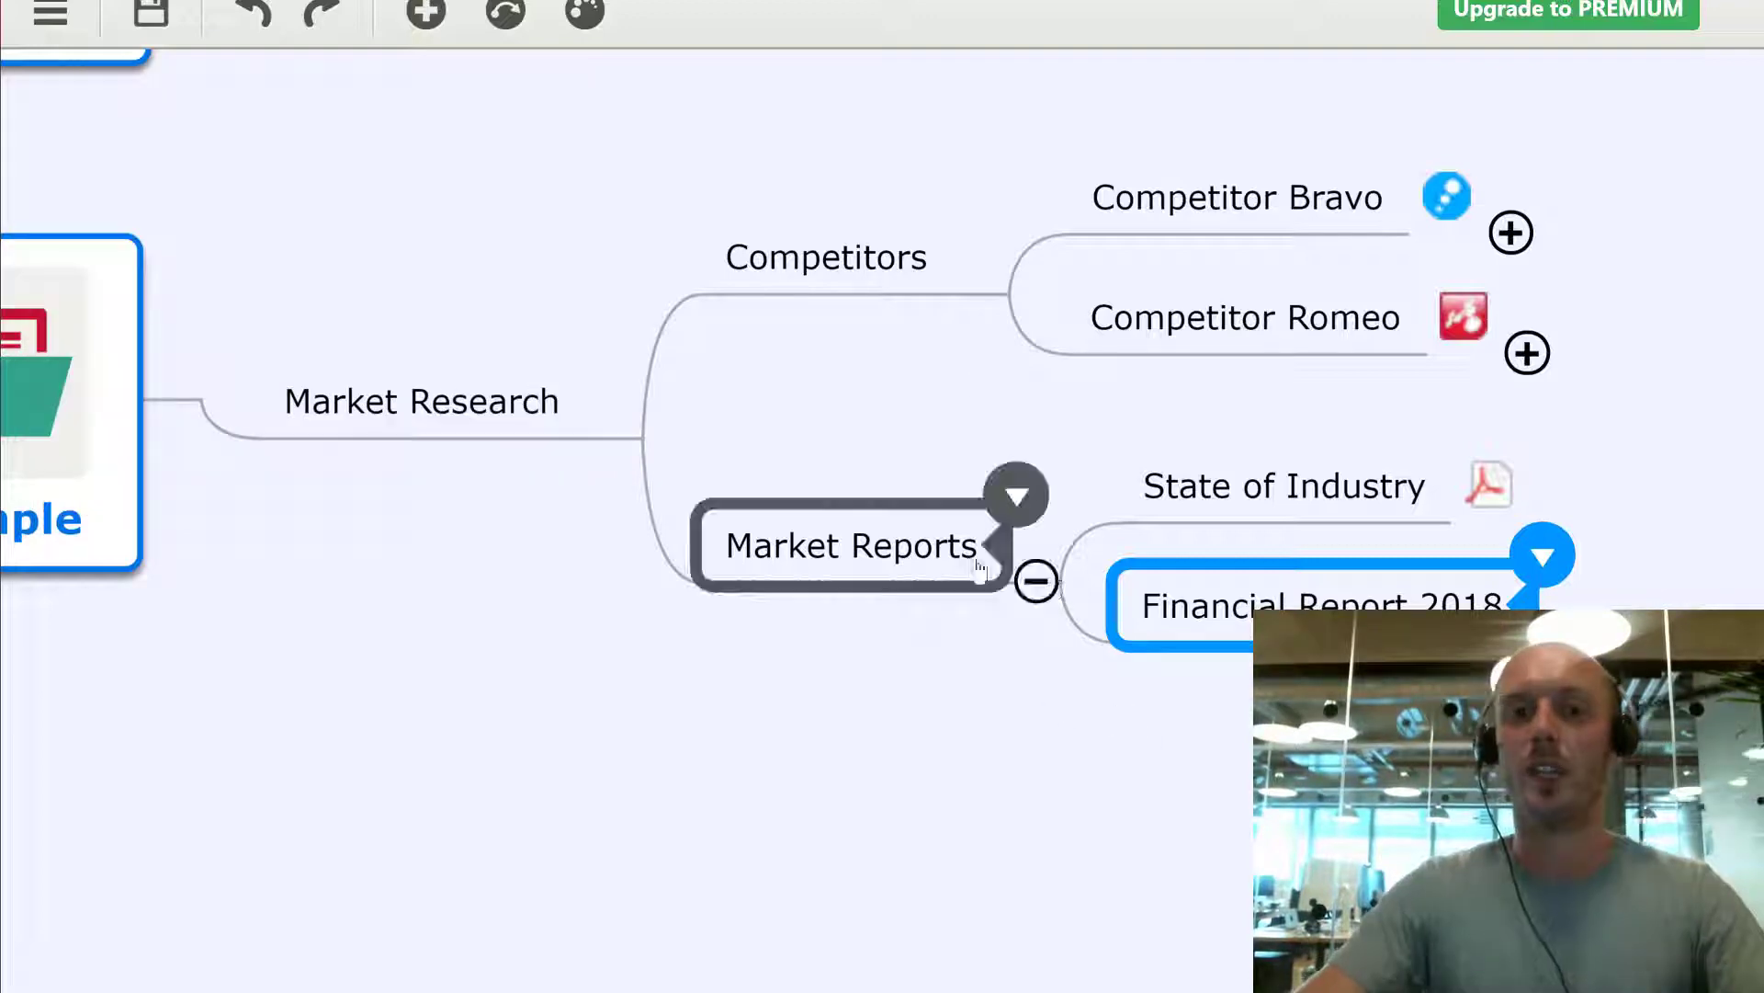